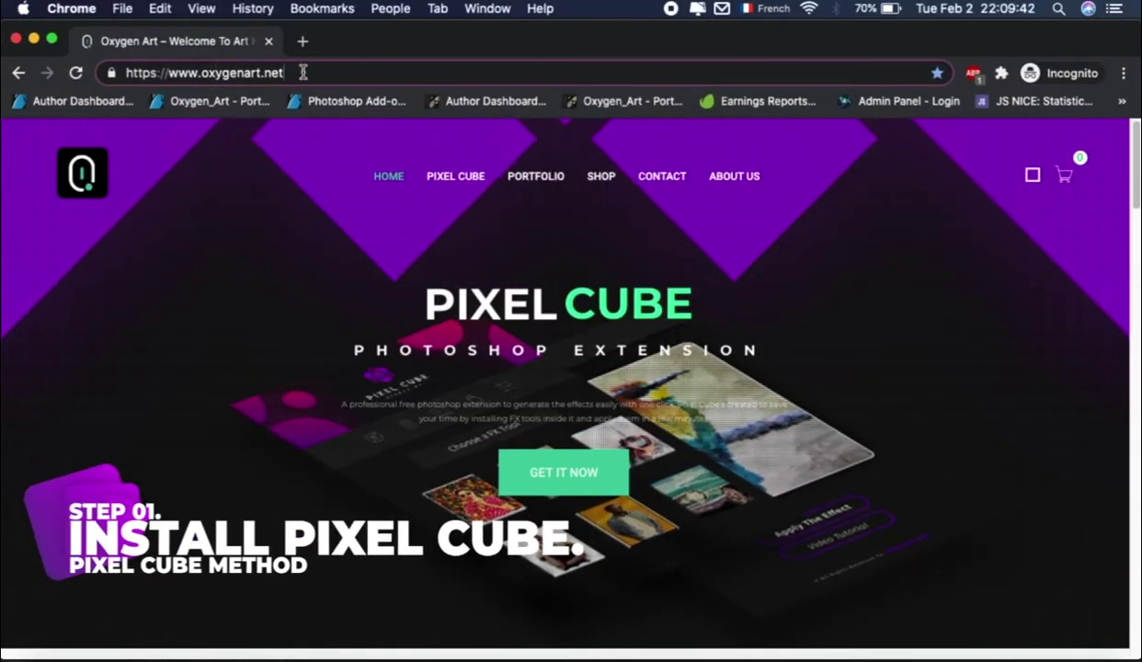
Open the oxygenart.net Pixel Cube page and scroll down to the Download Pixel Cube v1.2.1 button
{"action": "left_click_drag", "start_coordinate": [281, 72], "coordinate": [136, 71]}
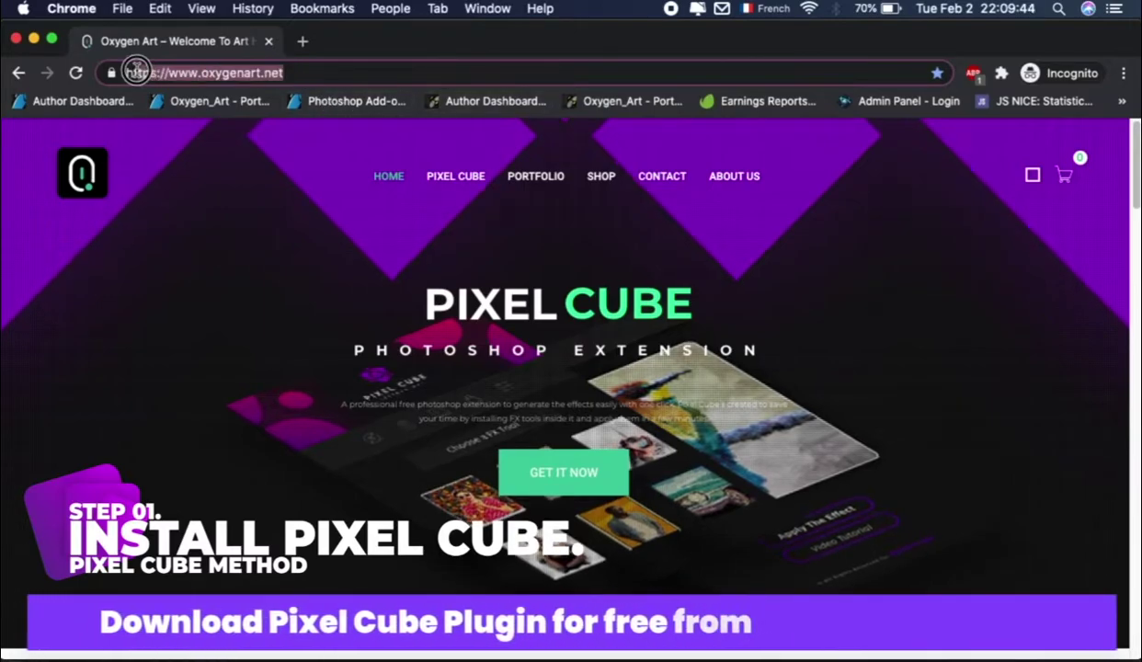
{"action": "left_click", "coordinate": [230, 409]}
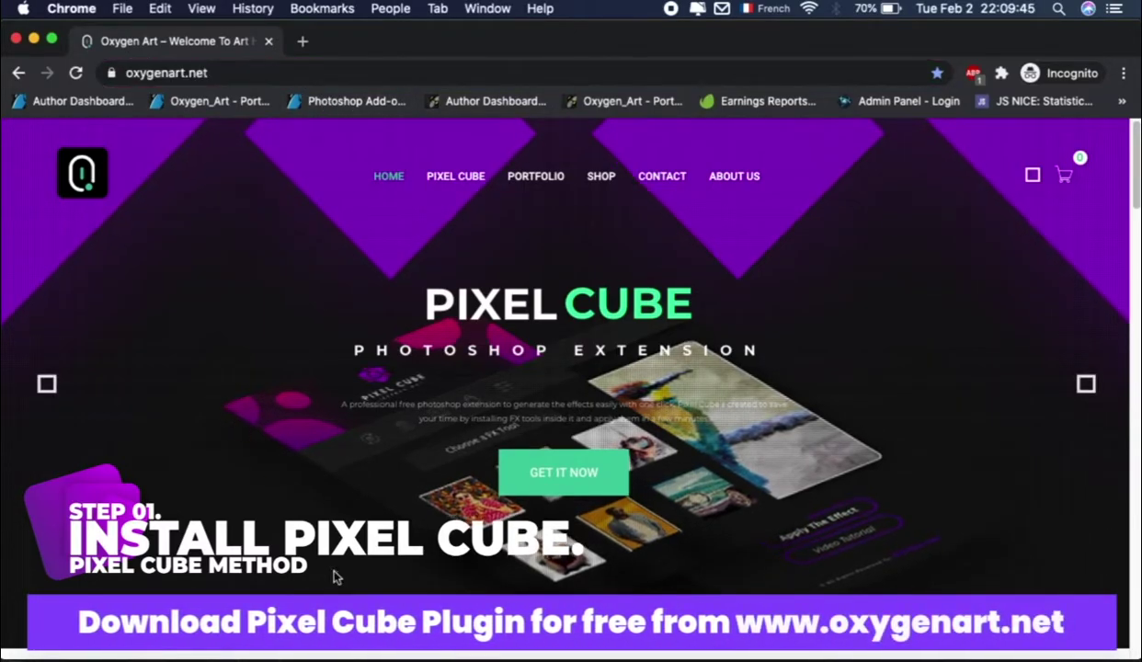
{"action": "left_click", "coordinate": [458, 178]}
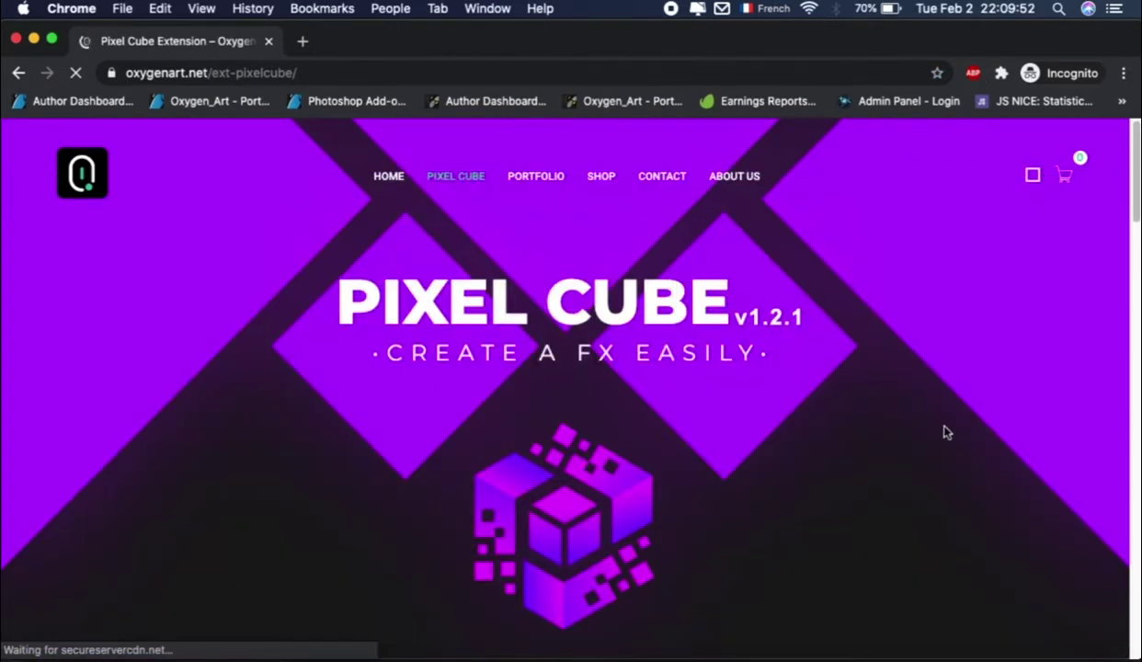
{"action": "scroll", "coordinate": [947, 432], "scroll_direction": "down", "scroll_amount": 2}
{"action": "scroll", "coordinate": [828, 432], "scroll_direction": "down", "scroll_amount": 3}
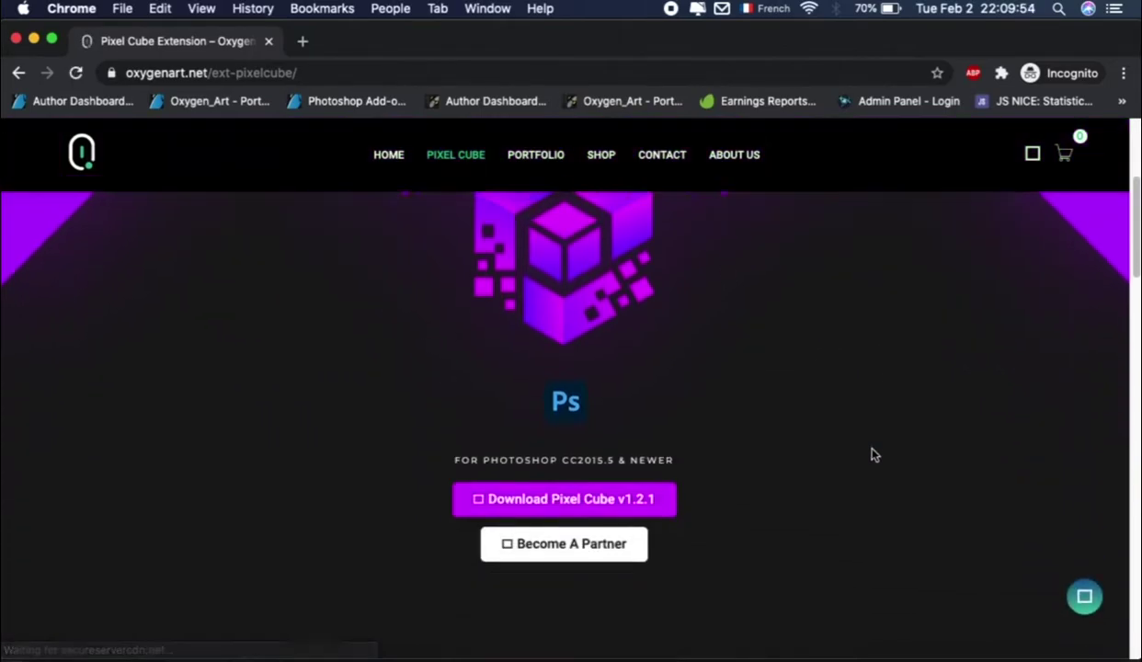
{"action": "scroll", "coordinate": [872, 454], "scroll_direction": "down", "scroll_amount": 2}
{"action": "scroll", "coordinate": [865, 390], "scroll_direction": "down", "scroll_amount": 2}
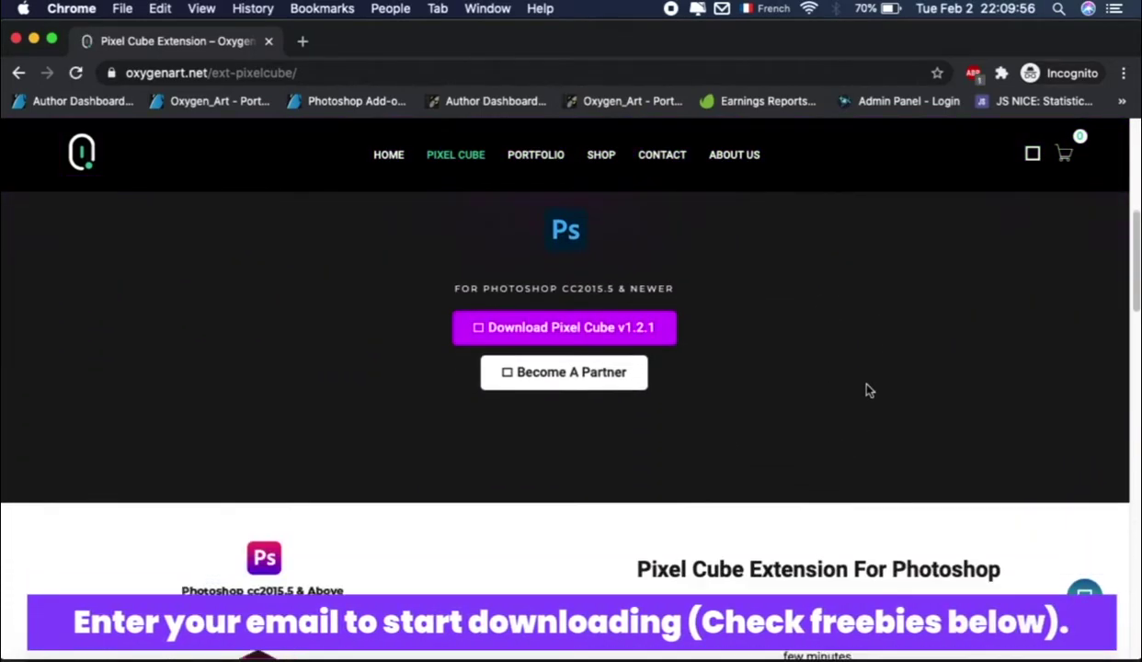
Download Pixel-Cube-v1.2.2.zip by submitting a saved e-mail address on the download form
{"action": "left_click", "coordinate": [610, 320]}
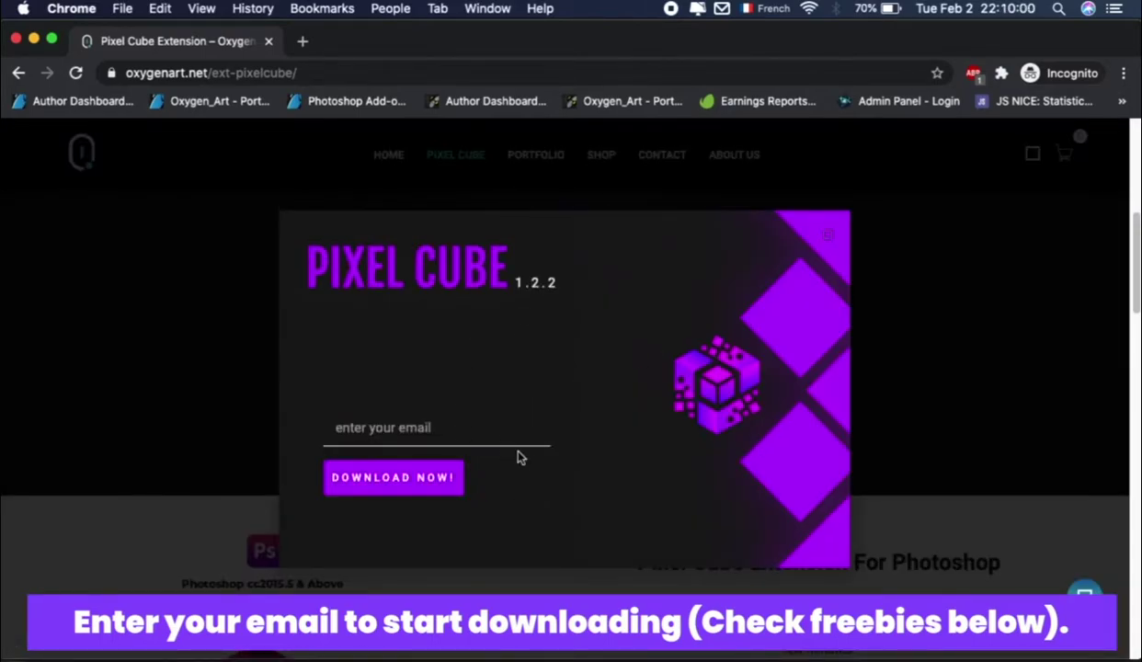
{"action": "left_click", "coordinate": [500, 432]}
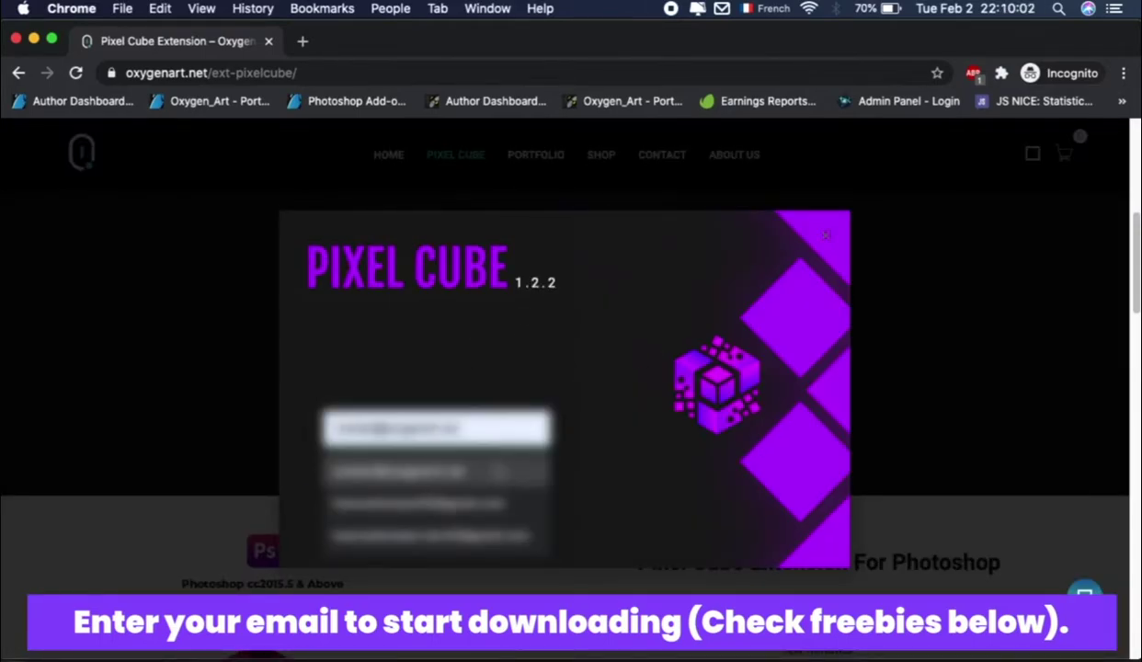
{"action": "left_click", "coordinate": [497, 471]}
{"action": "left_click", "coordinate": [435, 486]}
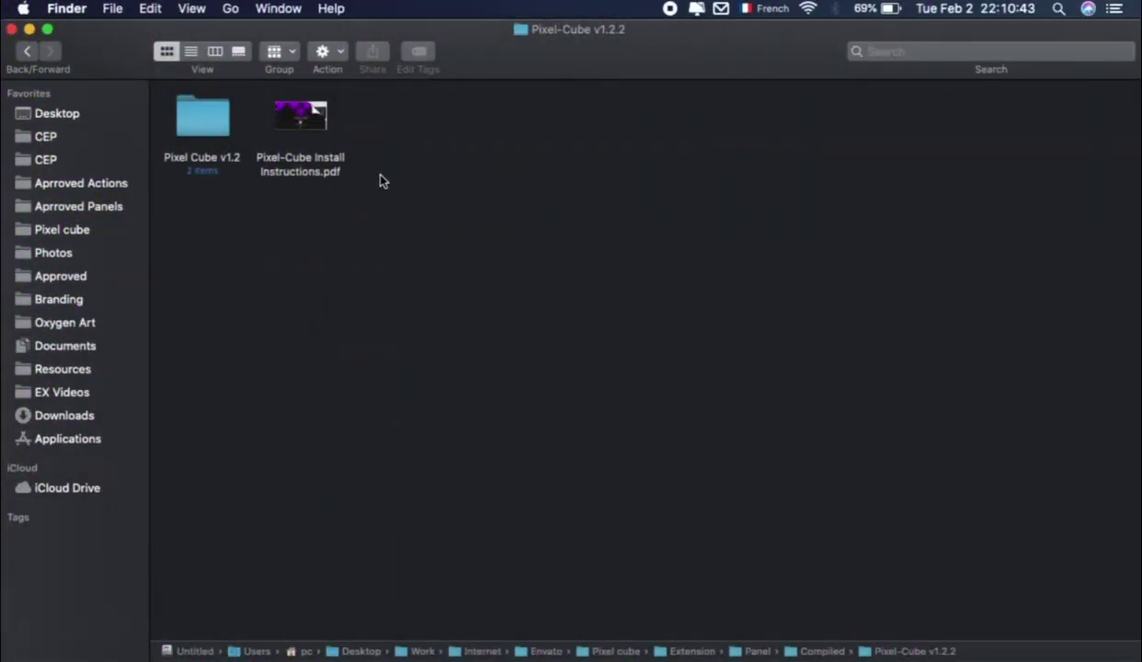
Read through the Pixel-Cube Install Instructions.pdf in Quick Look
{"action": "left_click", "coordinate": [300, 119]}
{"action": "key", "text": "space"}
{"action": "scroll", "coordinate": [607, 329], "scroll_direction": "down", "scroll_amount": 10}
{"action": "scroll", "coordinate": [597, 333], "scroll_direction": "down", "scroll_amount": 5}
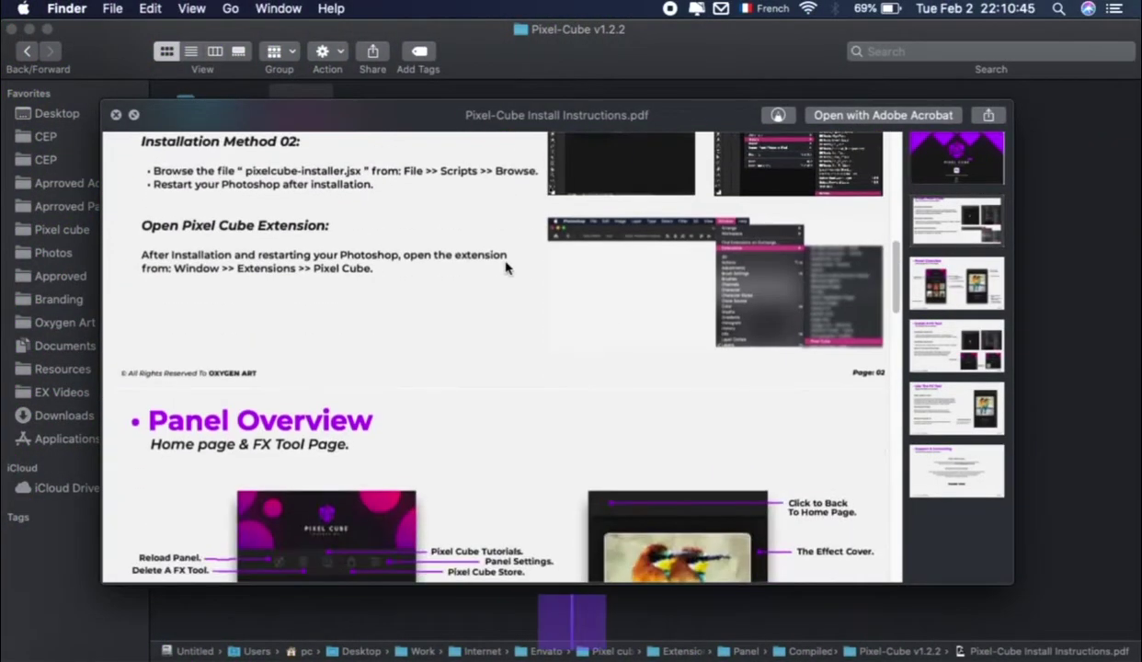
{"action": "scroll", "coordinate": [655, 214], "scroll_direction": "down", "scroll_amount": 3}
{"action": "scroll", "coordinate": [655, 214], "scroll_direction": "down", "scroll_amount": 10}
{"action": "key", "text": "space"}
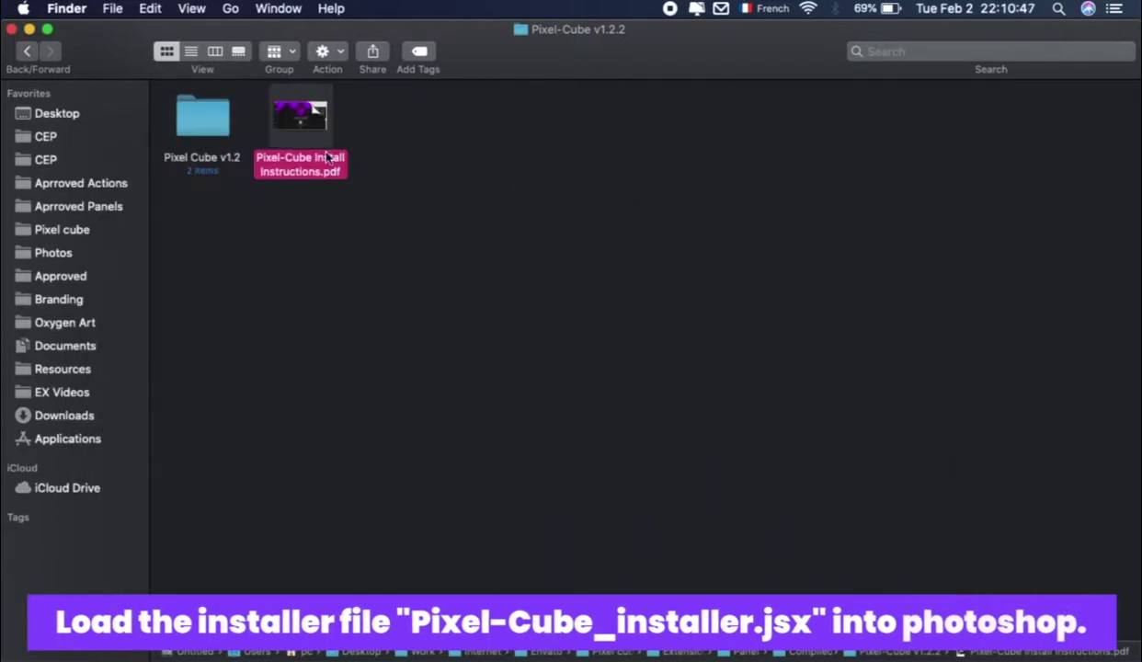
{"action": "left_click", "coordinate": [475, 180]}
Open the Pixel Cube v1.2 folder to locate pixelcube-installer.jsx, then return to Photoshop
{"action": "left_click", "coordinate": [227, 123]}
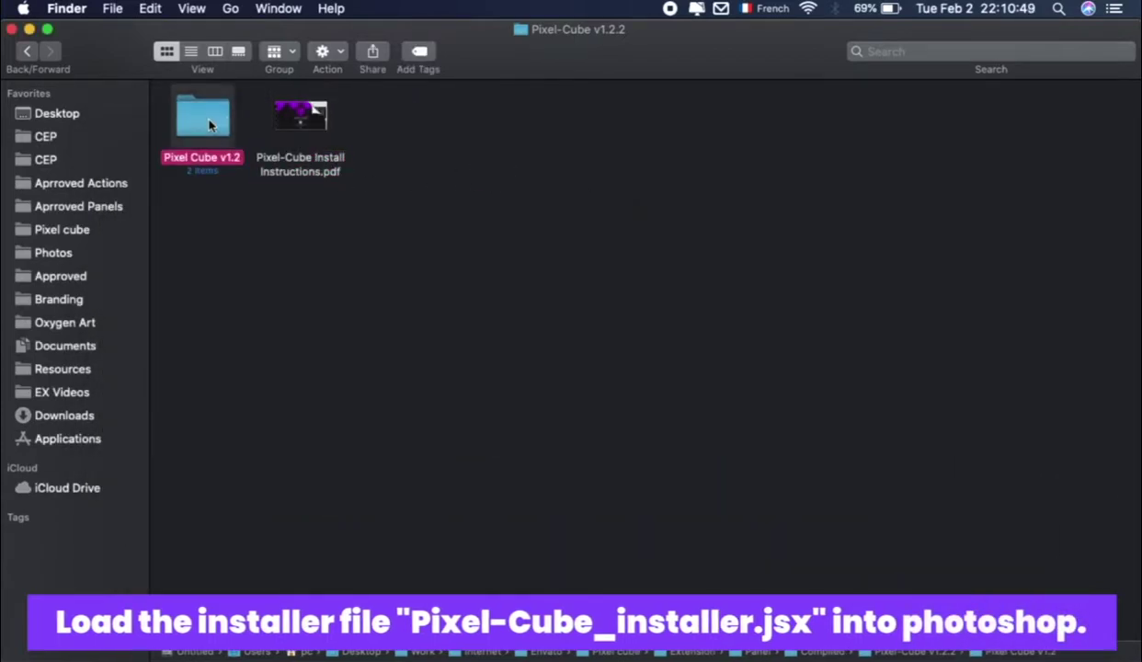
{"action": "double_click", "coordinate": [207, 123]}
{"action": "left_click", "coordinate": [298, 133]}
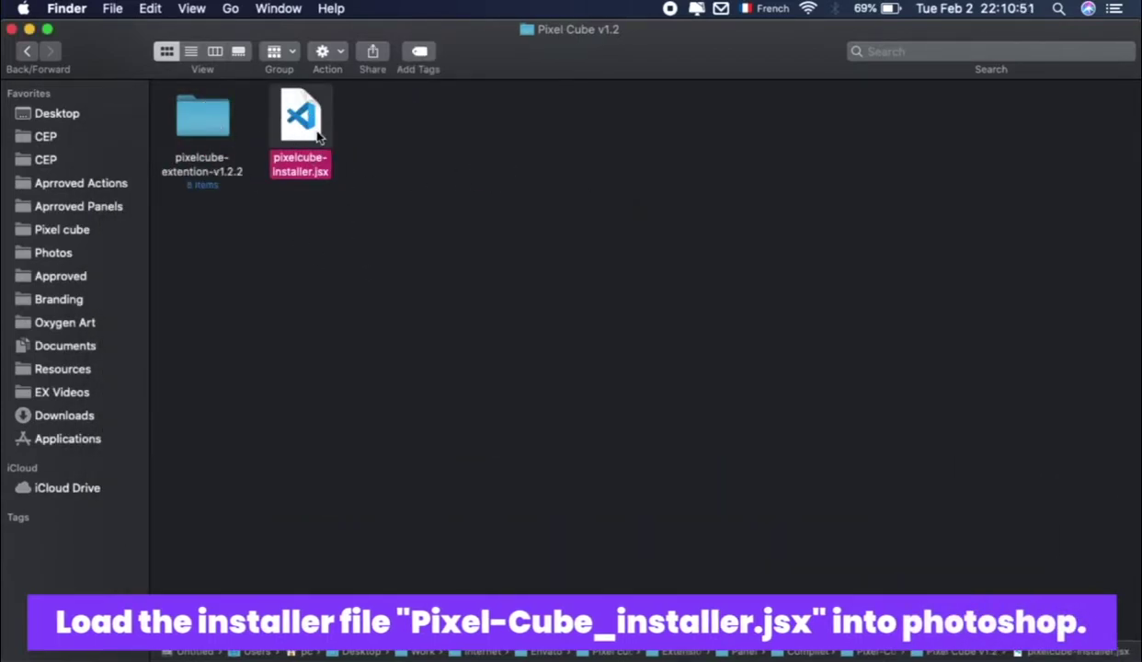
{"action": "left_click", "coordinate": [556, 360]}
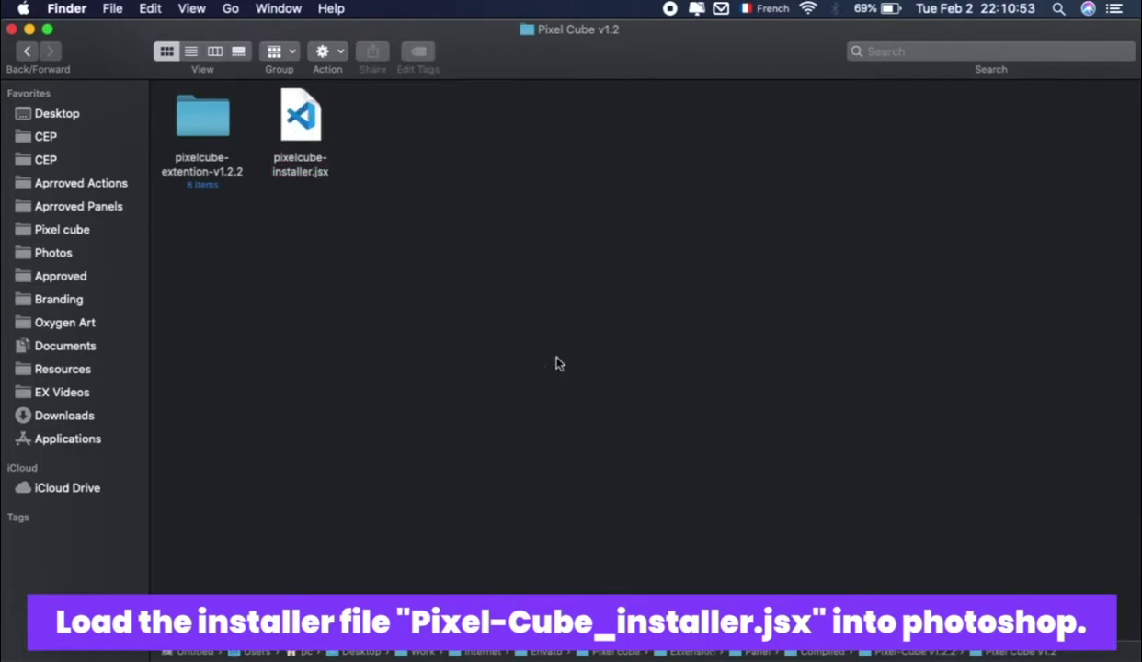
{"action": "mouse_move", "coordinate": [497, 657]}
{"action": "left_click", "coordinate": [433, 633]}
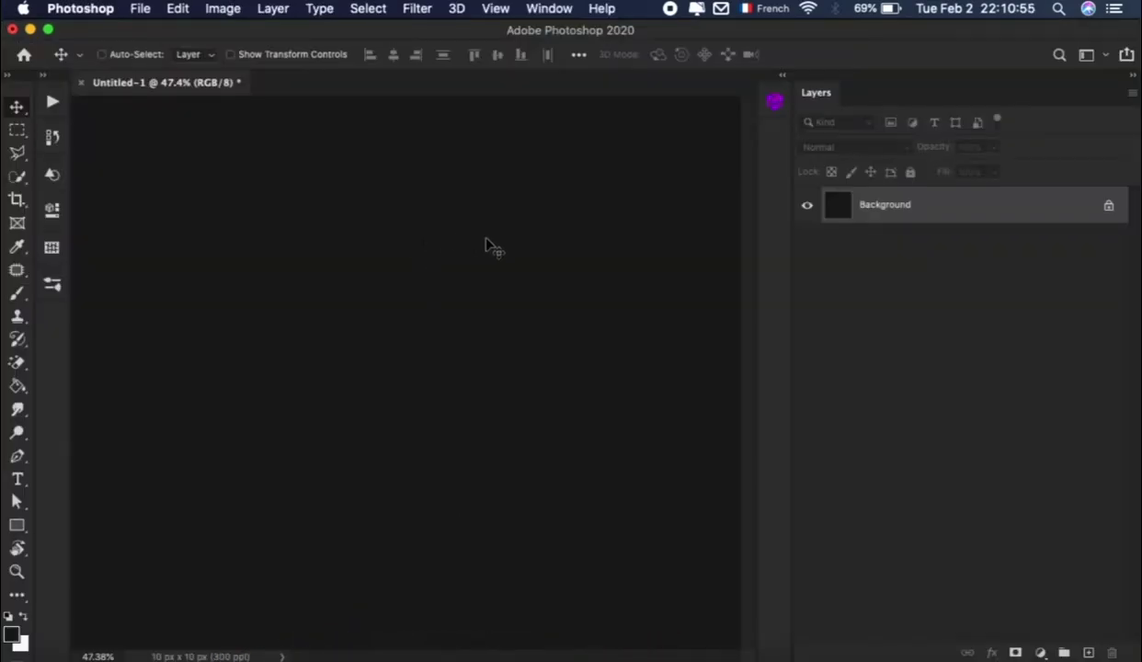
Run pixelcube-installer.jsx from the Pixel Cube v1.2 folder through File > Scripts > Browse
{"action": "left_click", "coordinate": [141, 9]}
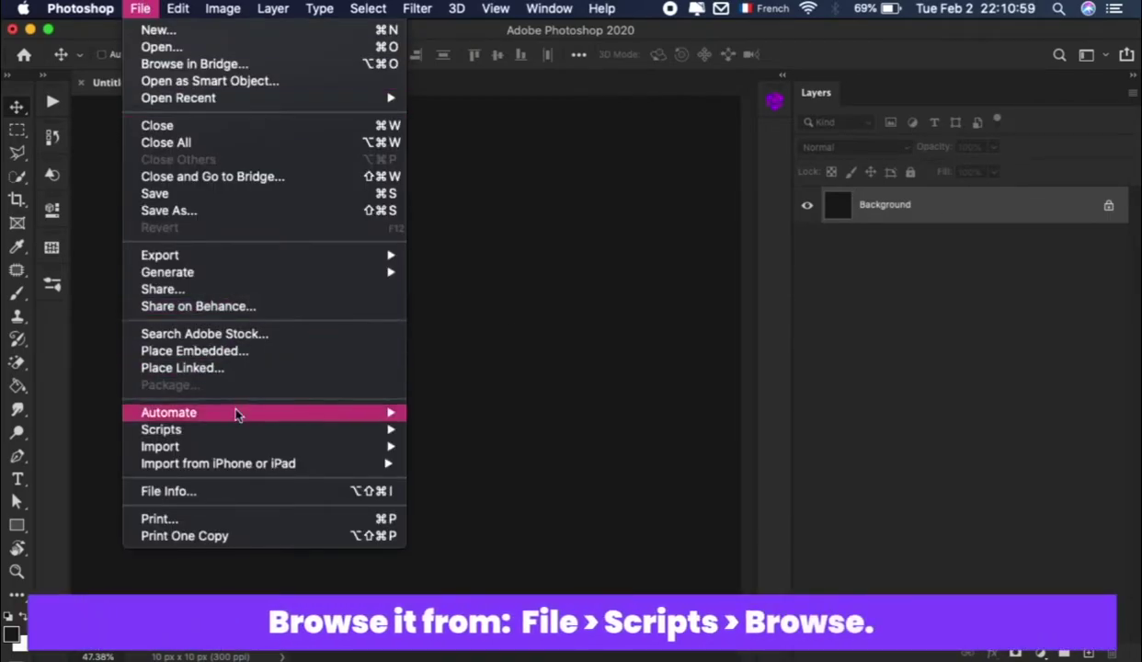
{"action": "mouse_move", "coordinate": [161, 429]}
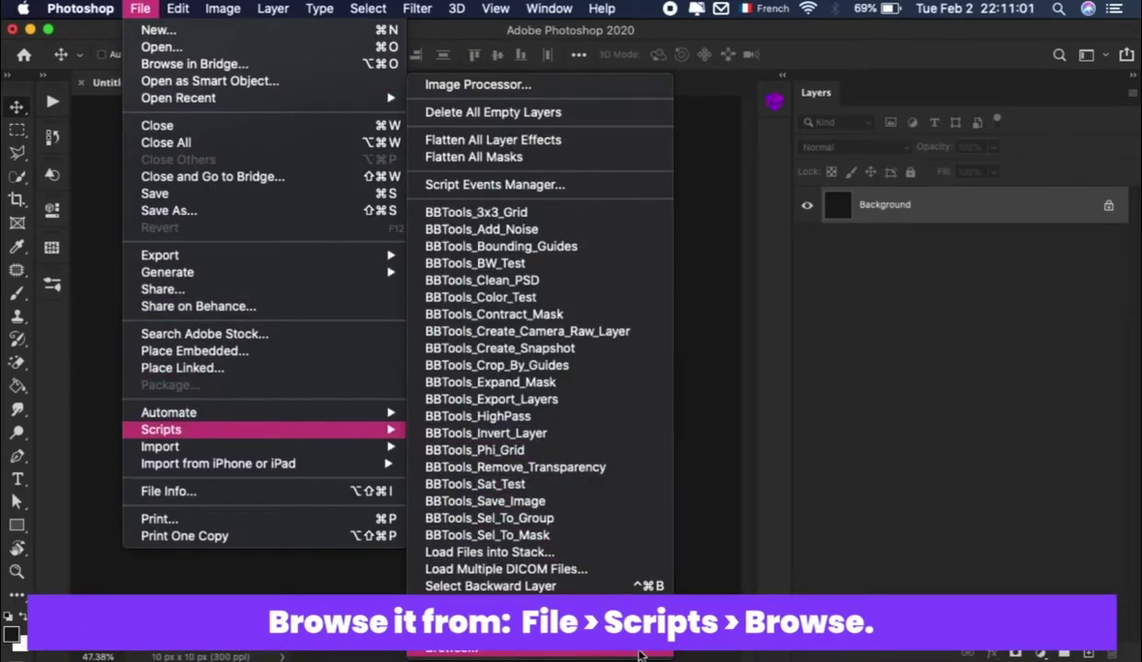
{"action": "left_click", "coordinate": [640, 650]}
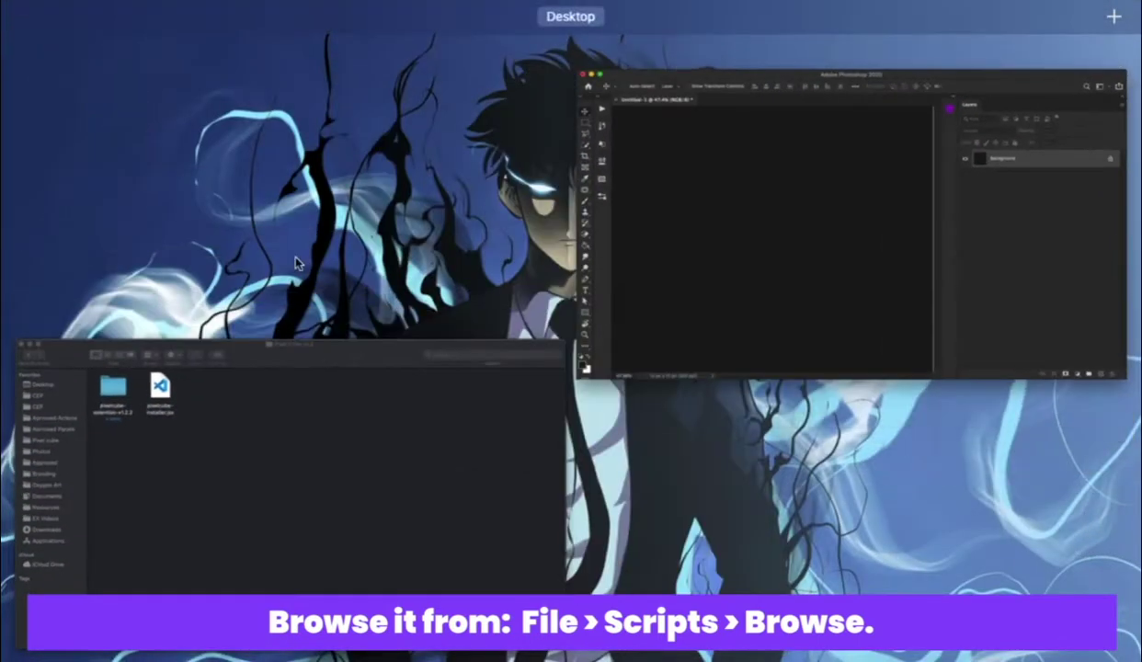
{"action": "left_click", "coordinate": [286, 460]}
{"action": "mouse_move", "coordinate": [327, 143]}
{"action": "left_mouse_down"}
{"action": "mouse_move", "coordinate": [572, 320]}
{"action": "mouse_move", "coordinate": [484, 351]}
{"action": "left_mouse_up"}
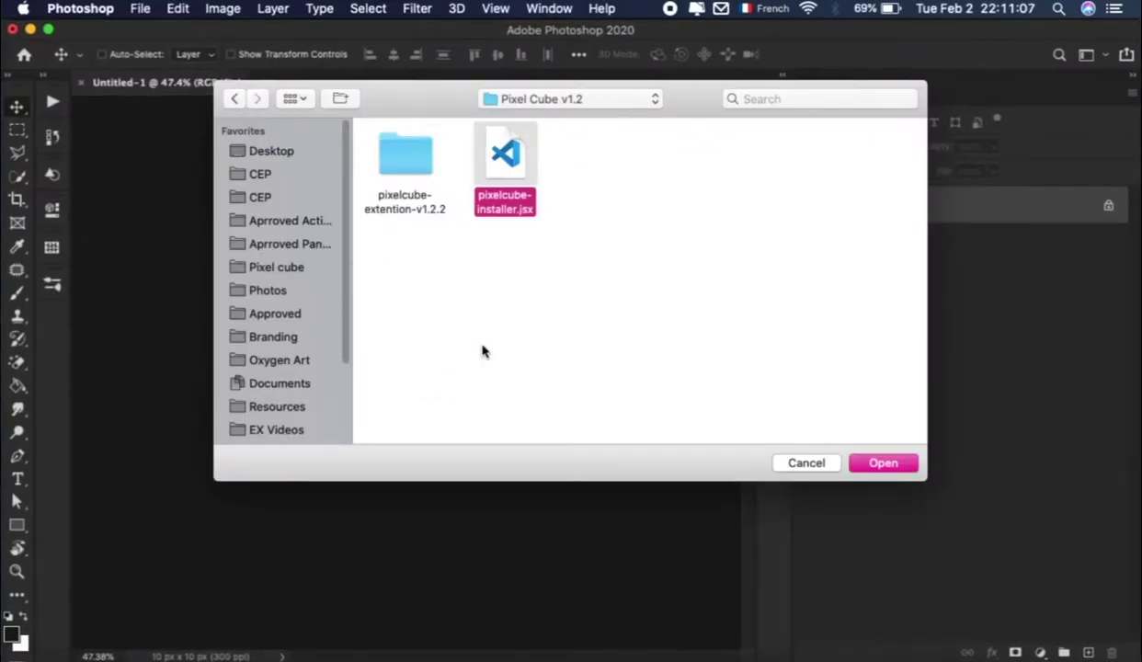
{"action": "left_click", "coordinate": [497, 101]}
{"action": "left_click", "coordinate": [500, 117]}
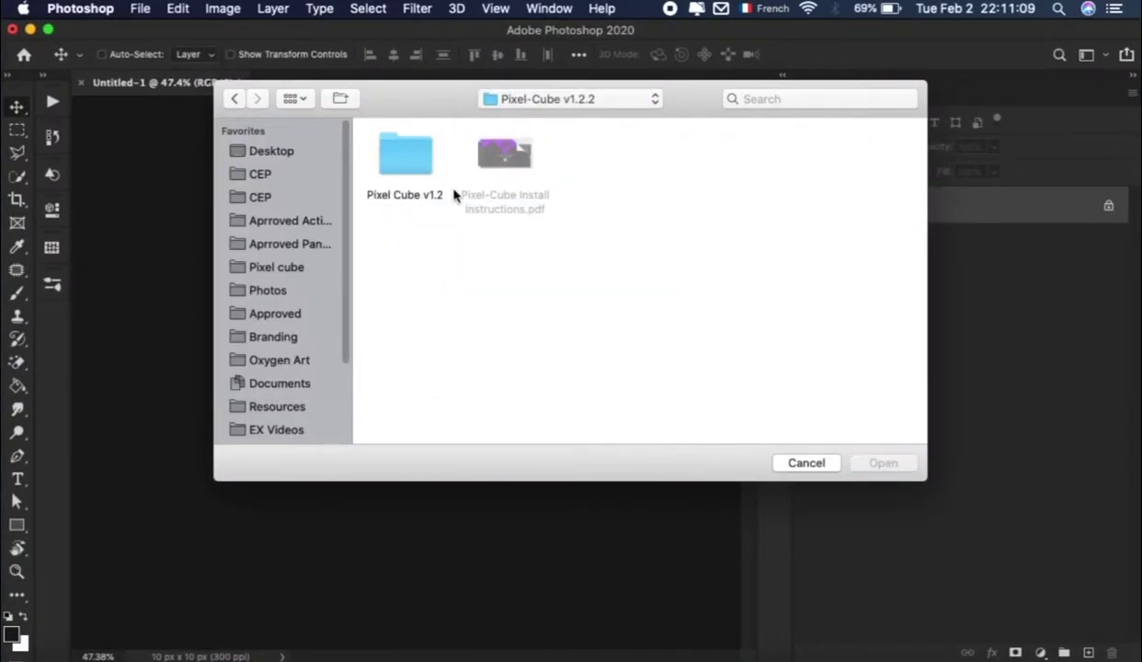
{"action": "left_click", "coordinate": [408, 168]}
{"action": "double_click", "coordinate": [411, 165]}
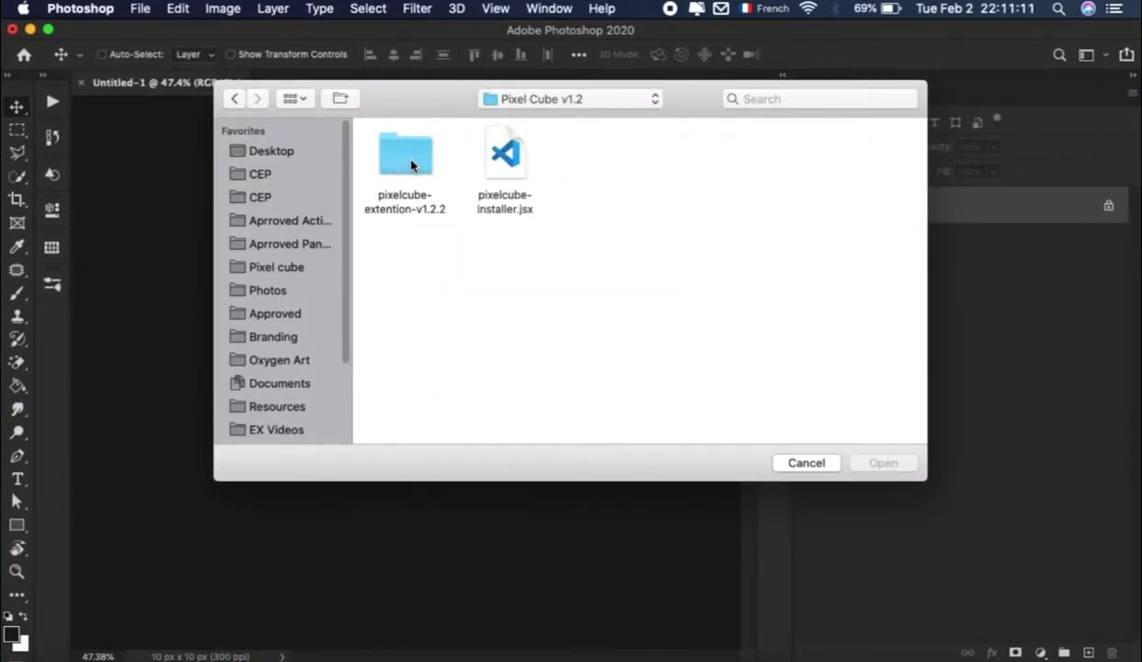
{"action": "left_click", "coordinate": [492, 145]}
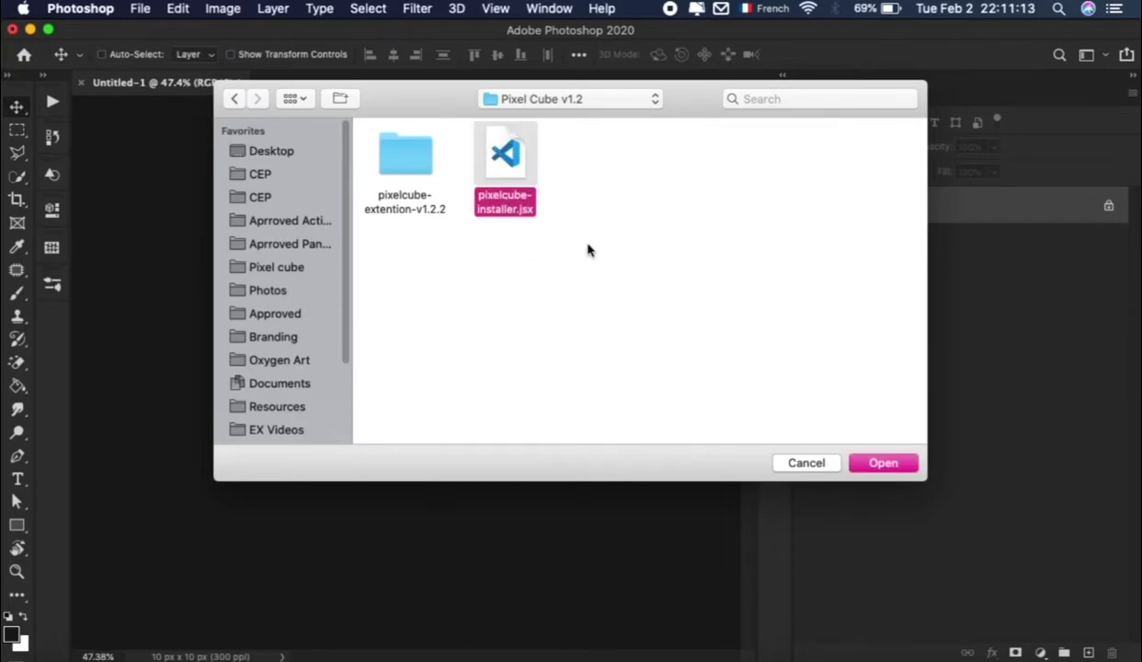
{"action": "left_click", "coordinate": [885, 466]}
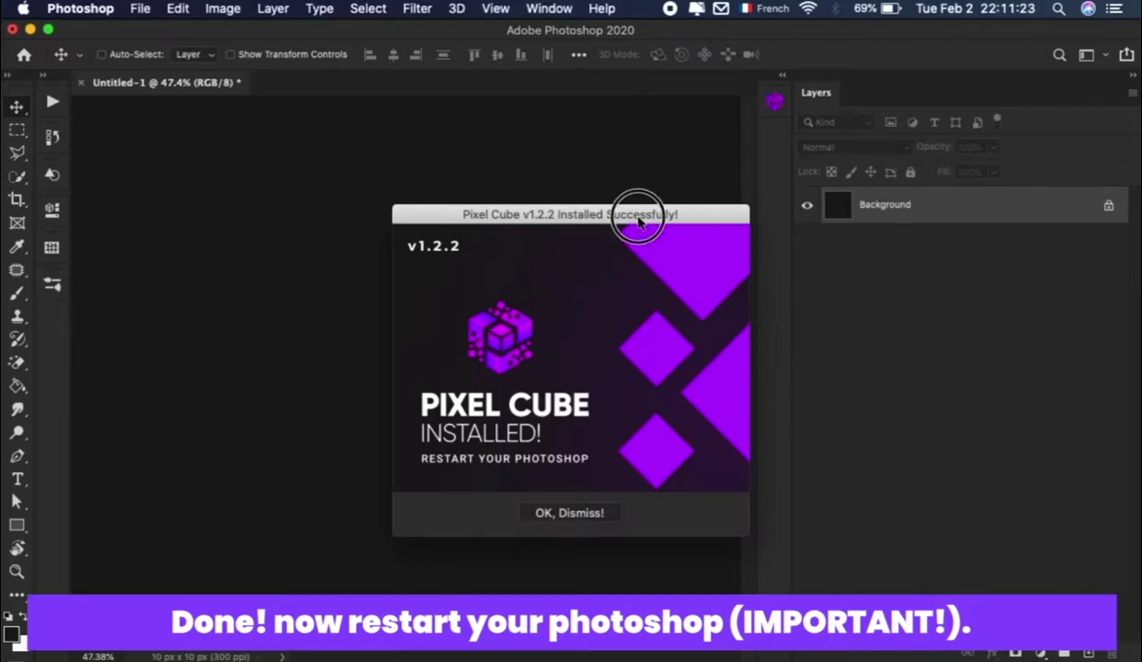
Dismiss the Pixel Cube v1.2.2 installed notice and quit Photoshop
{"action": "left_click_drag", "start_coordinate": [639, 219], "coordinate": [565, 173]}
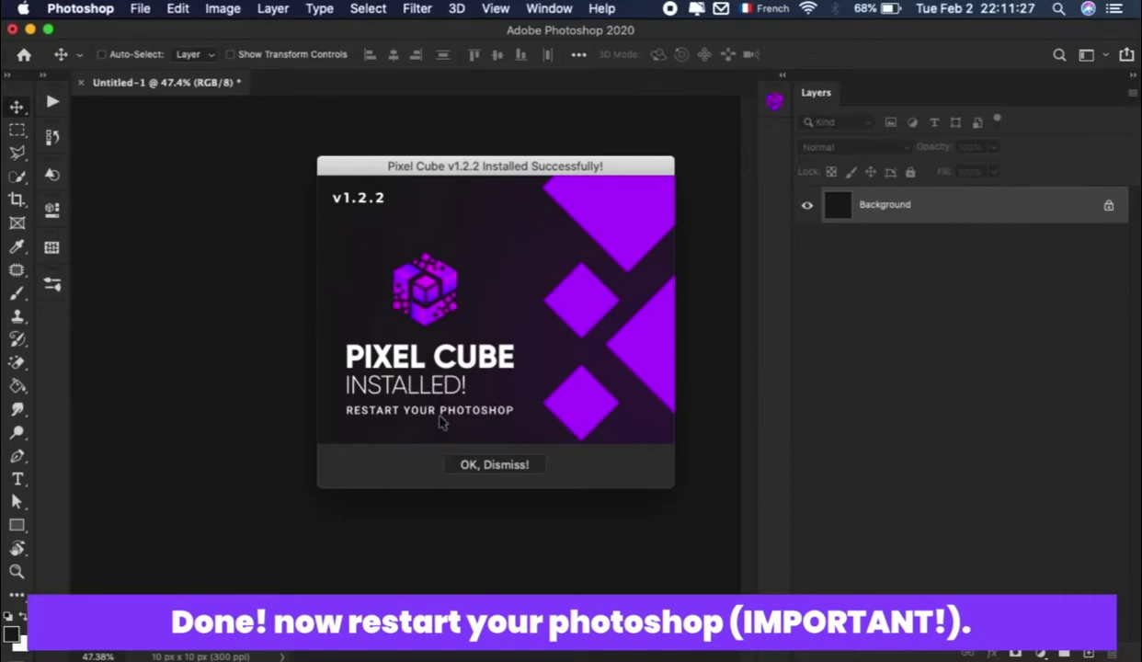
{"action": "left_click", "coordinate": [513, 467]}
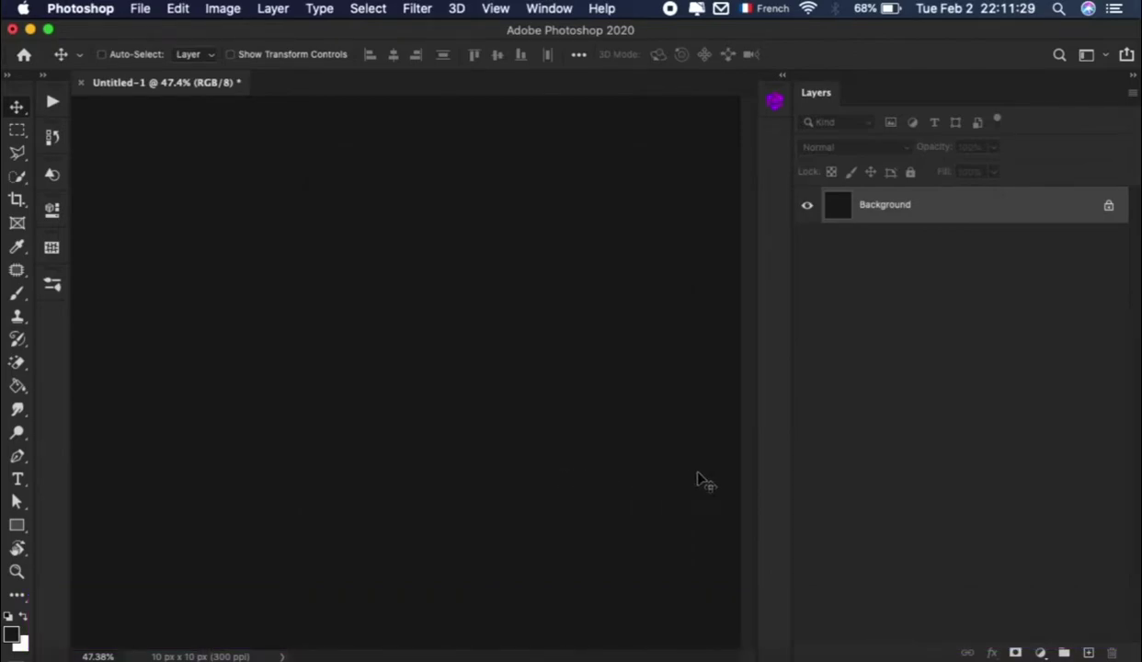
{"action": "left_click", "coordinate": [84, 9]}
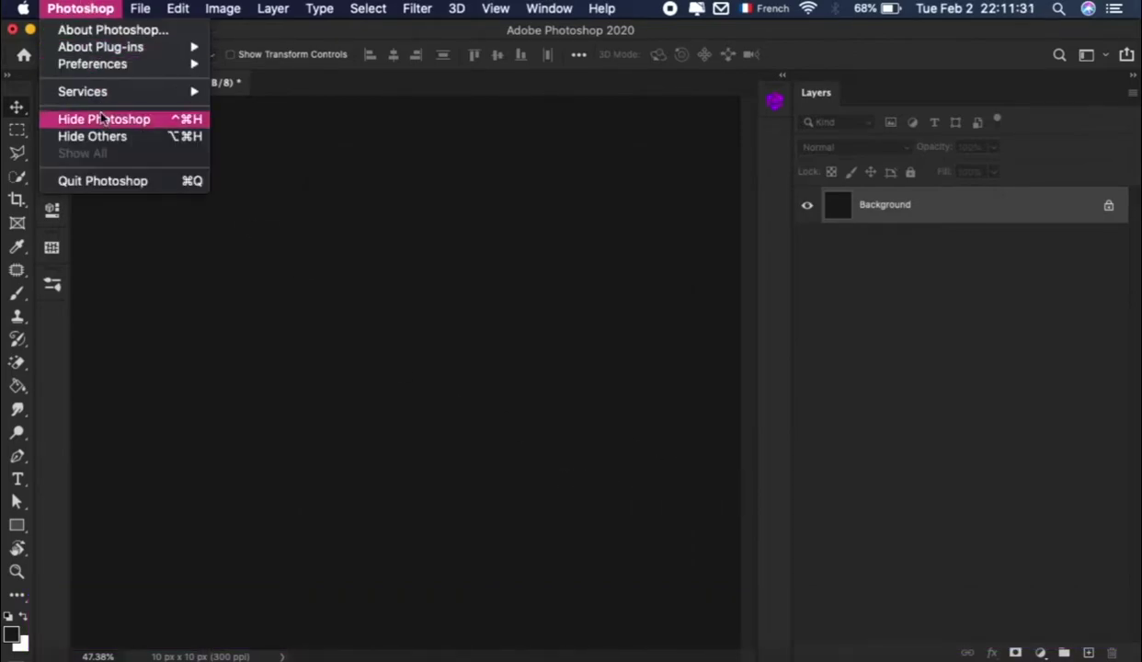
{"action": "left_click", "coordinate": [121, 177]}
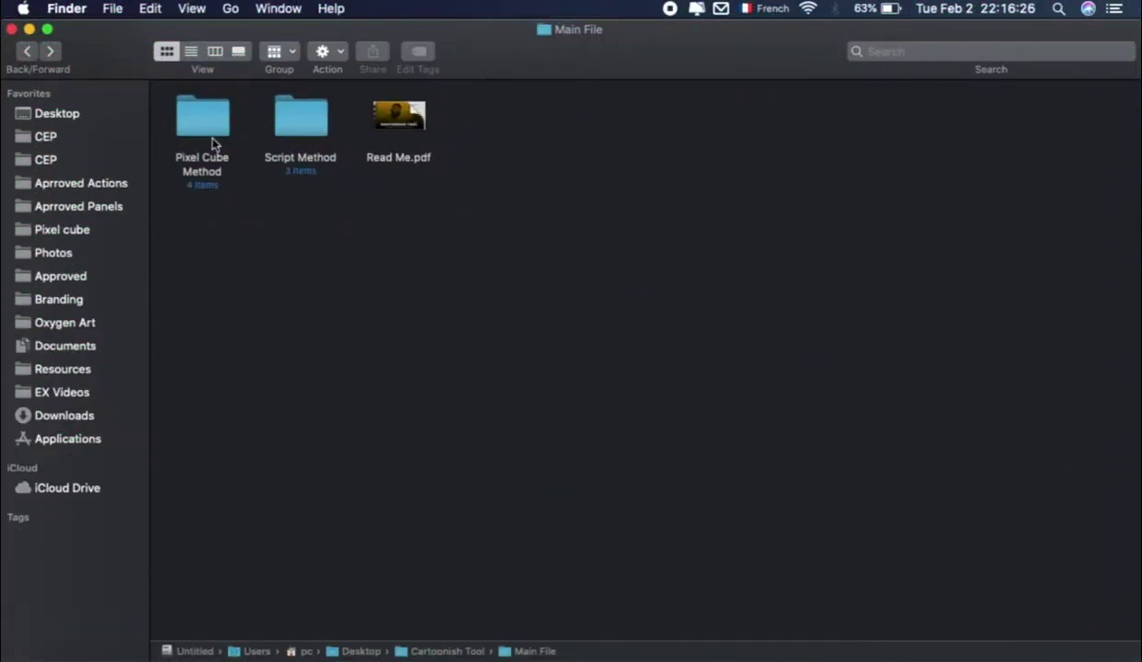
Open the Pixel Cube Method folder and read Instructions.pdf in Quick Look
{"action": "left_click", "coordinate": [214, 158]}
{"action": "double_click", "coordinate": [214, 138]}
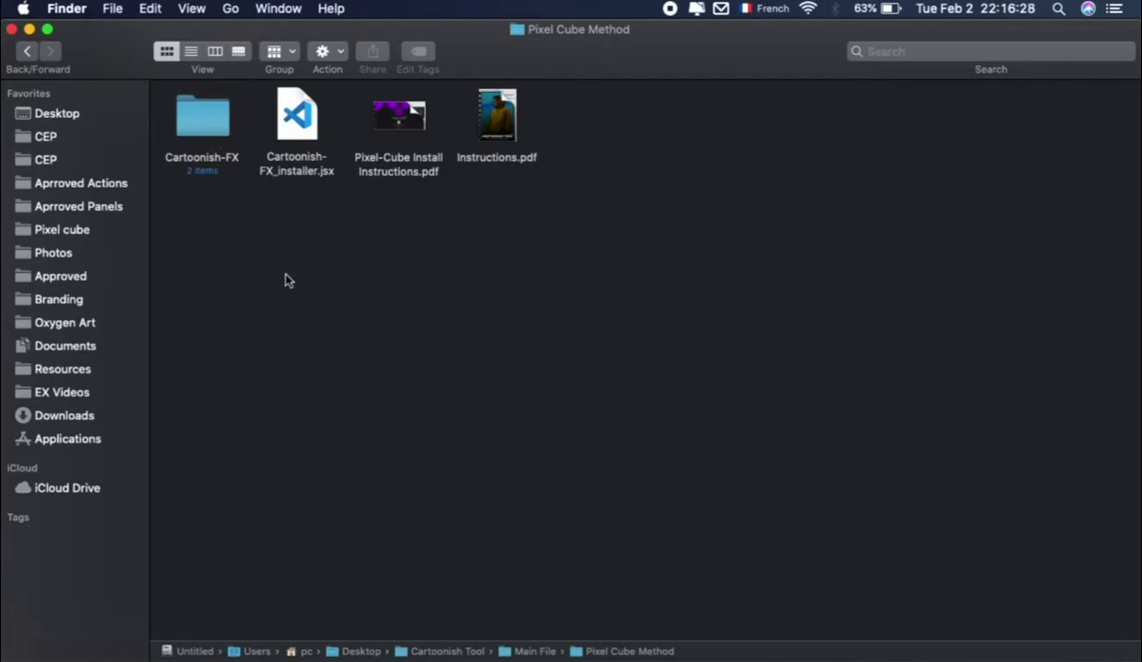
{"action": "left_click", "coordinate": [496, 115]}
{"action": "key", "text": "space"}
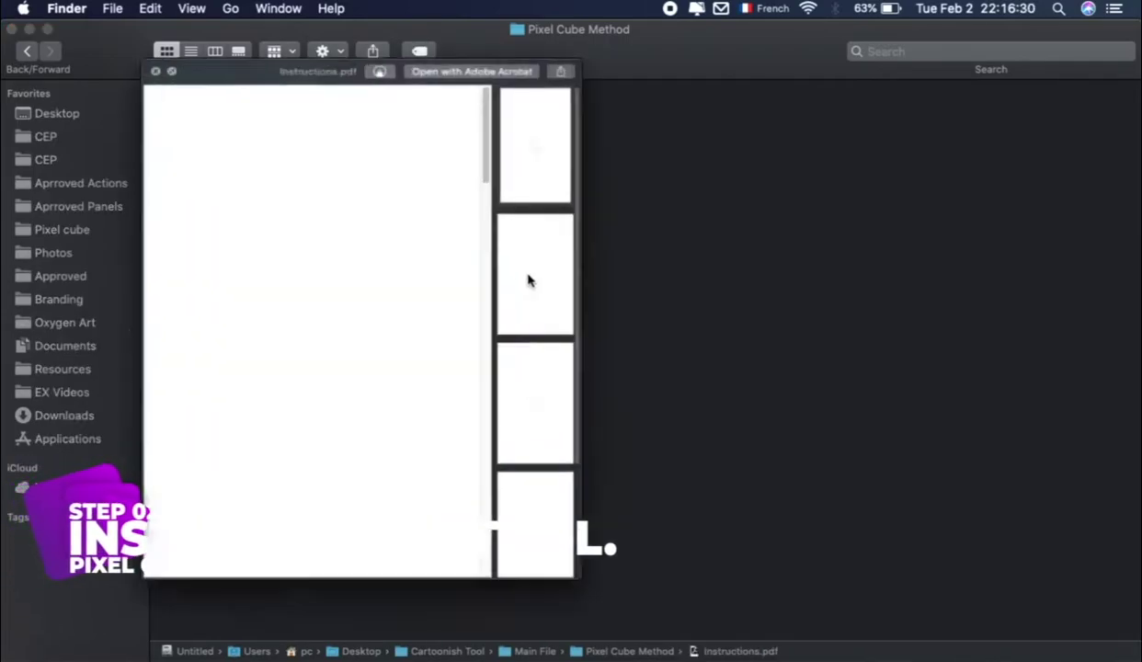
{"action": "scroll", "coordinate": [441, 439], "scroll_direction": "down", "scroll_amount": 10}
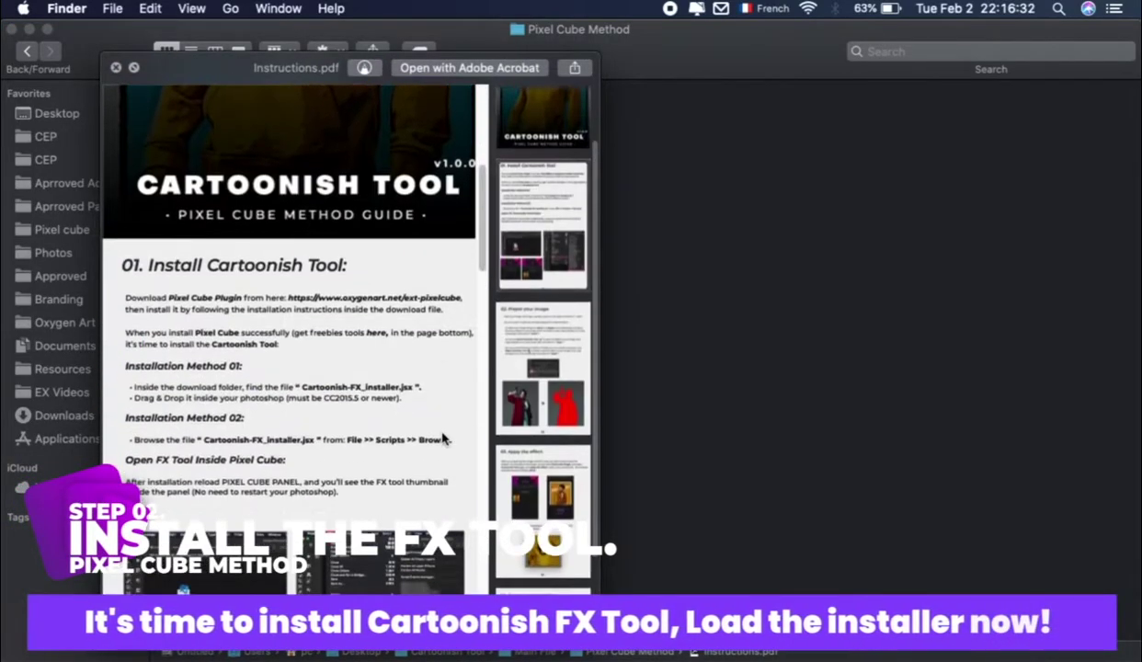
{"action": "scroll", "coordinate": [442, 438], "scroll_direction": "down", "scroll_amount": 8}
{"action": "scroll", "coordinate": [441, 438], "scroll_direction": "down", "scroll_amount": 6}
{"action": "scroll", "coordinate": [441, 439], "scroll_direction": "down", "scroll_amount": 8}
{"action": "scroll", "coordinate": [441, 439], "scroll_direction": "down", "scroll_amount": 10}
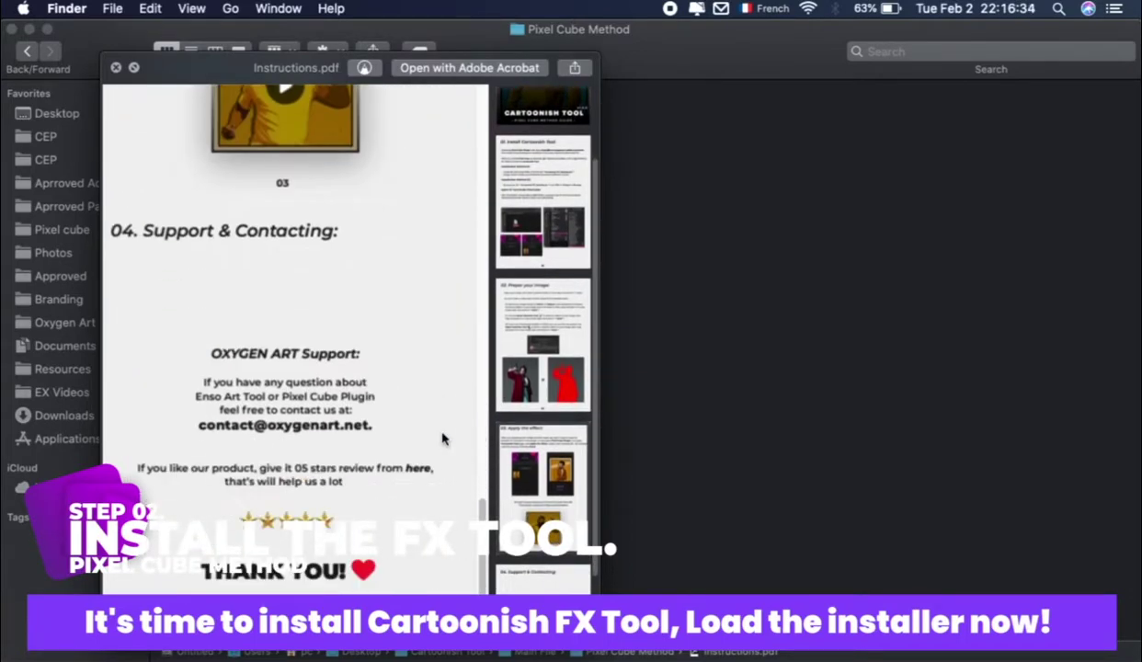
{"action": "scroll", "coordinate": [441, 439], "scroll_direction": "down", "scroll_amount": 3}
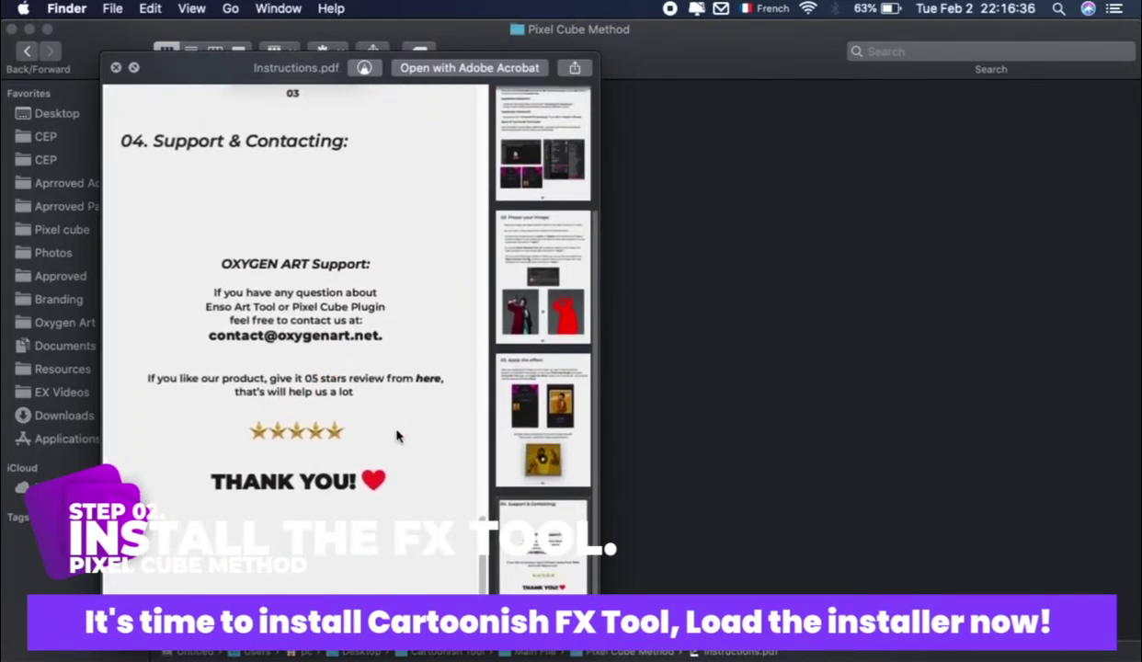
{"action": "key", "text": "space"}
Read the Pixel-Cube Install Instructions.pdf in Quick Look
{"action": "key", "text": "Left"}
{"action": "key", "text": "space"}
{"action": "scroll", "coordinate": [475, 417], "scroll_direction": "down", "scroll_amount": 10}
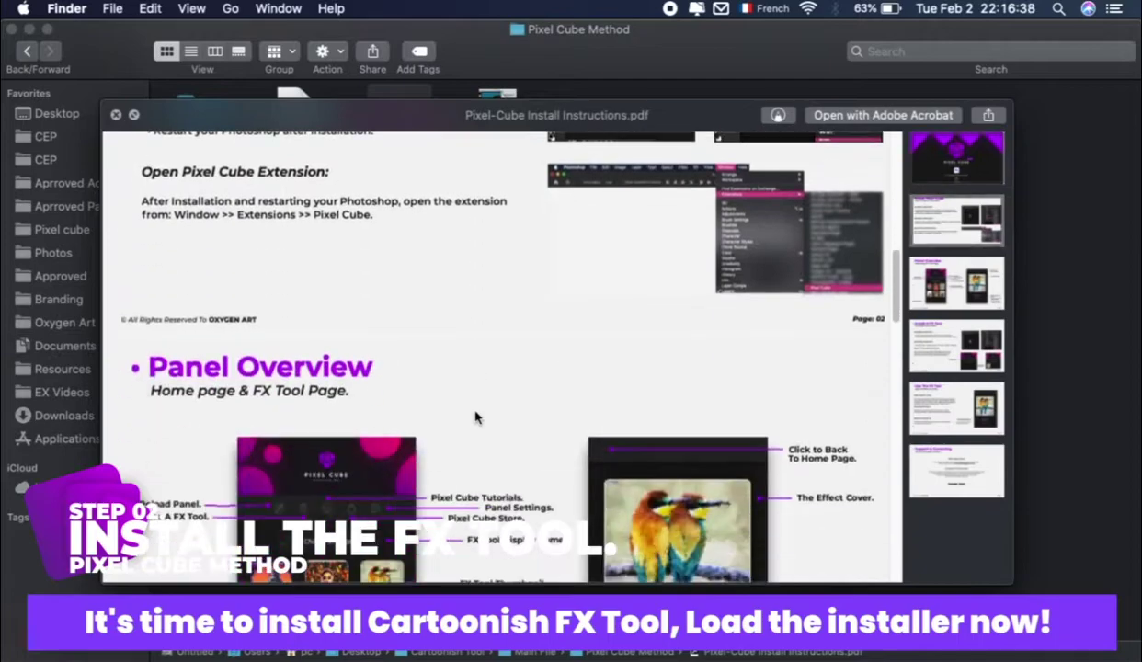
{"action": "scroll", "coordinate": [475, 417], "scroll_direction": "down", "scroll_amount": 5}
{"action": "scroll", "coordinate": [475, 417], "scroll_direction": "down", "scroll_amount": 3}
{"action": "key", "text": "space"}
Select Cartoonish-FX_installer.jsx and return to Photoshop
{"action": "left_click", "coordinate": [411, 315]}
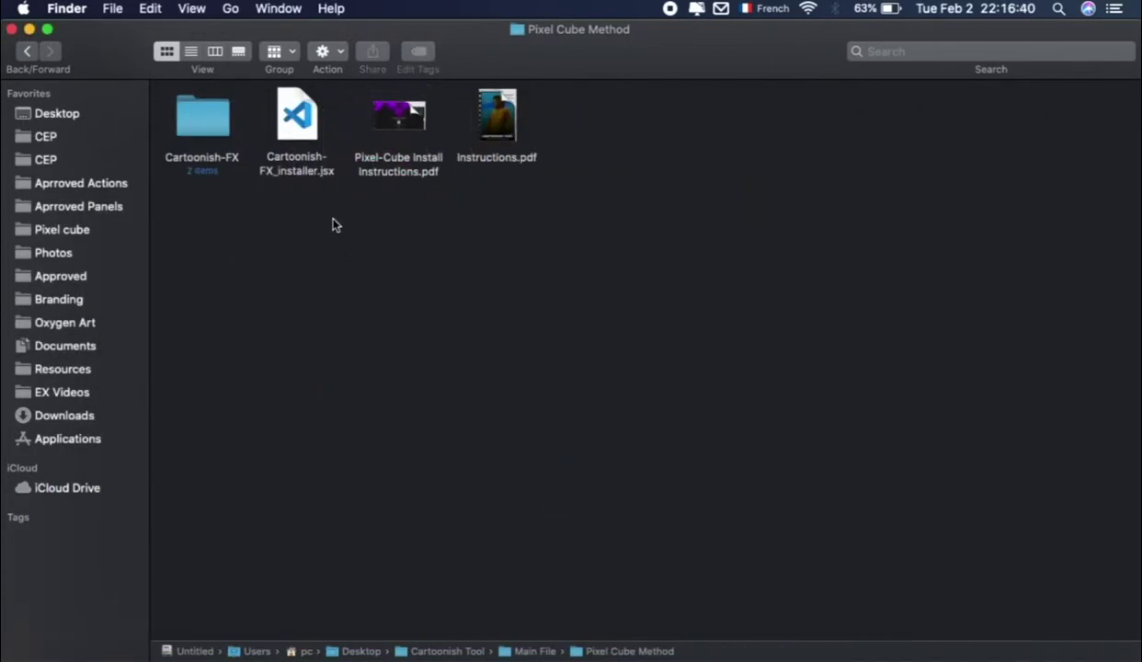
{"action": "left_click", "coordinate": [299, 127]}
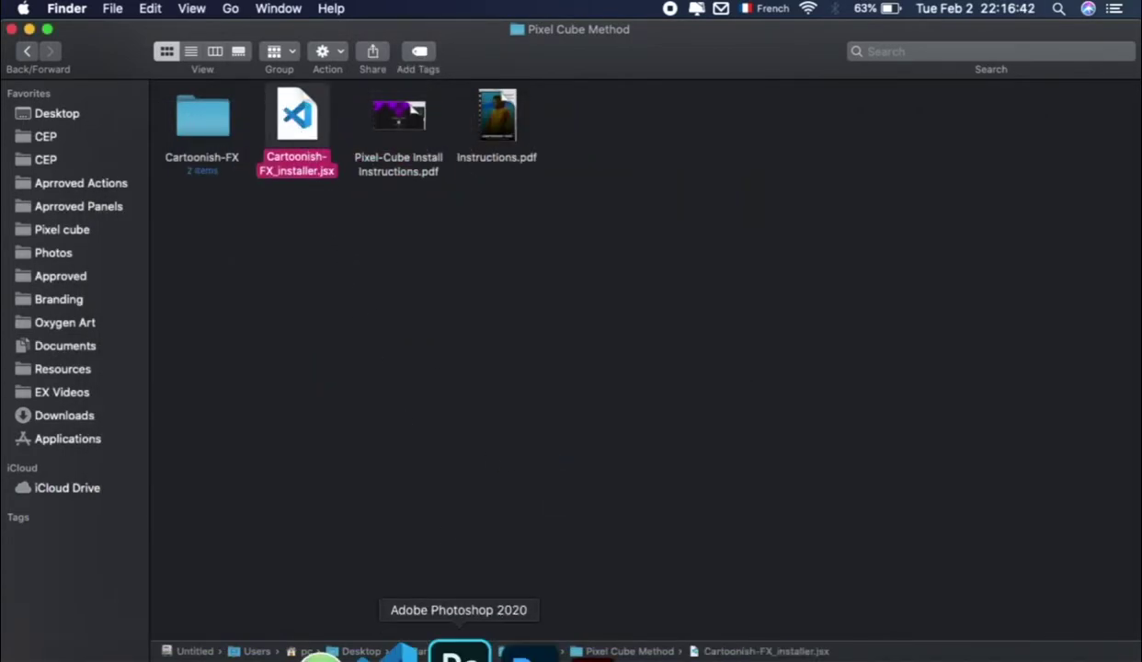
{"action": "mouse_move", "coordinate": [459, 651]}
{"action": "left_click", "coordinate": [408, 636]}
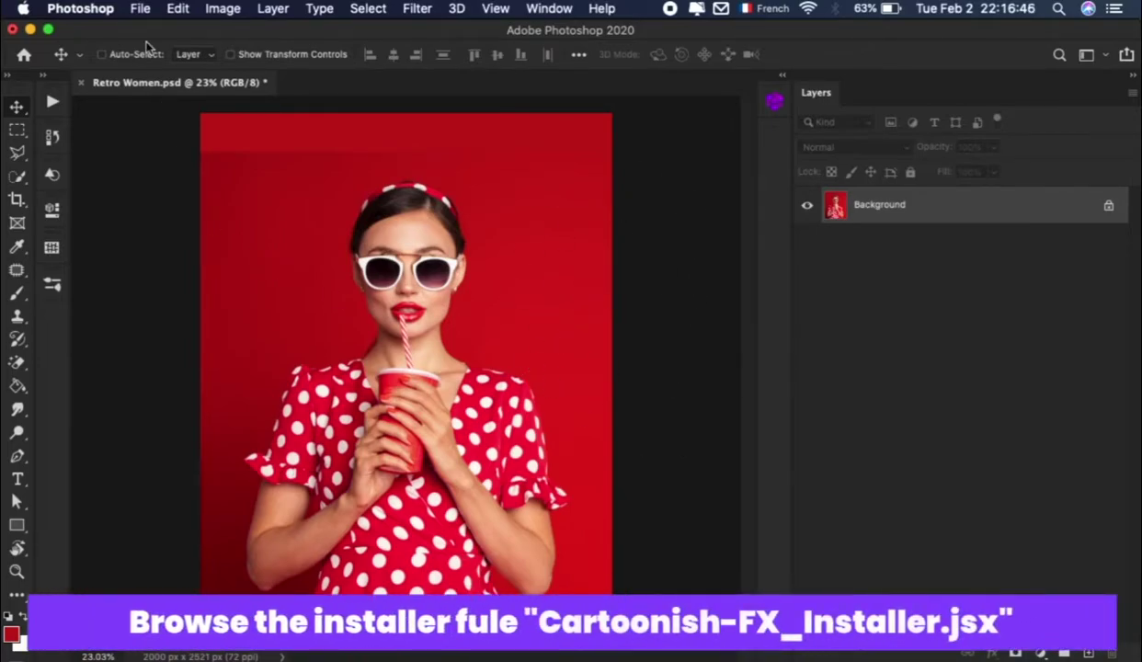
Run Cartoonish-FX_installer.jsx from the Pixel Cube Method folder via File > Scripts > Browse
{"action": "left_click", "coordinate": [143, 8]}
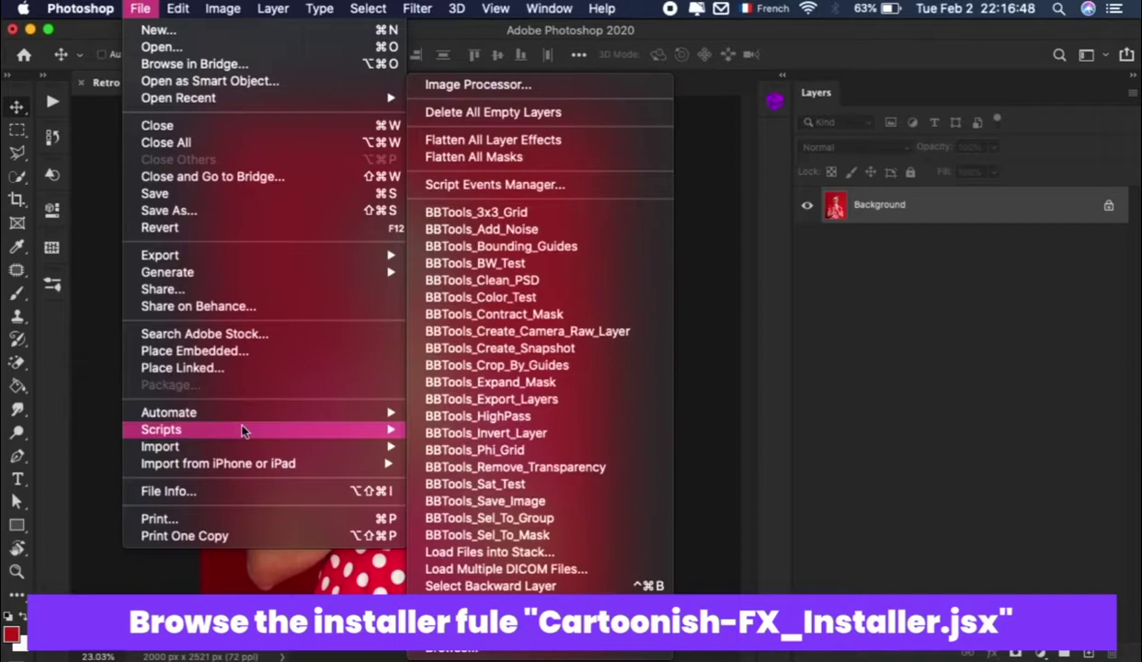
{"action": "left_click", "coordinate": [634, 650]}
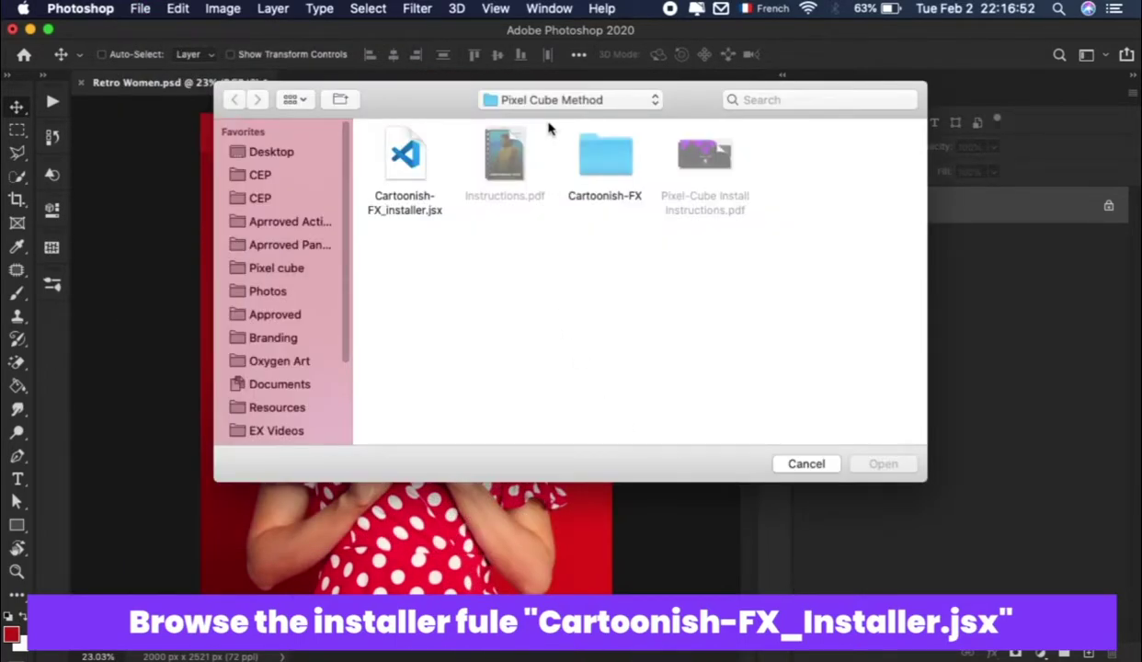
{"action": "left_click", "coordinate": [552, 99]}
{"action": "left_click", "coordinate": [546, 118]}
{"action": "left_click", "coordinate": [410, 164]}
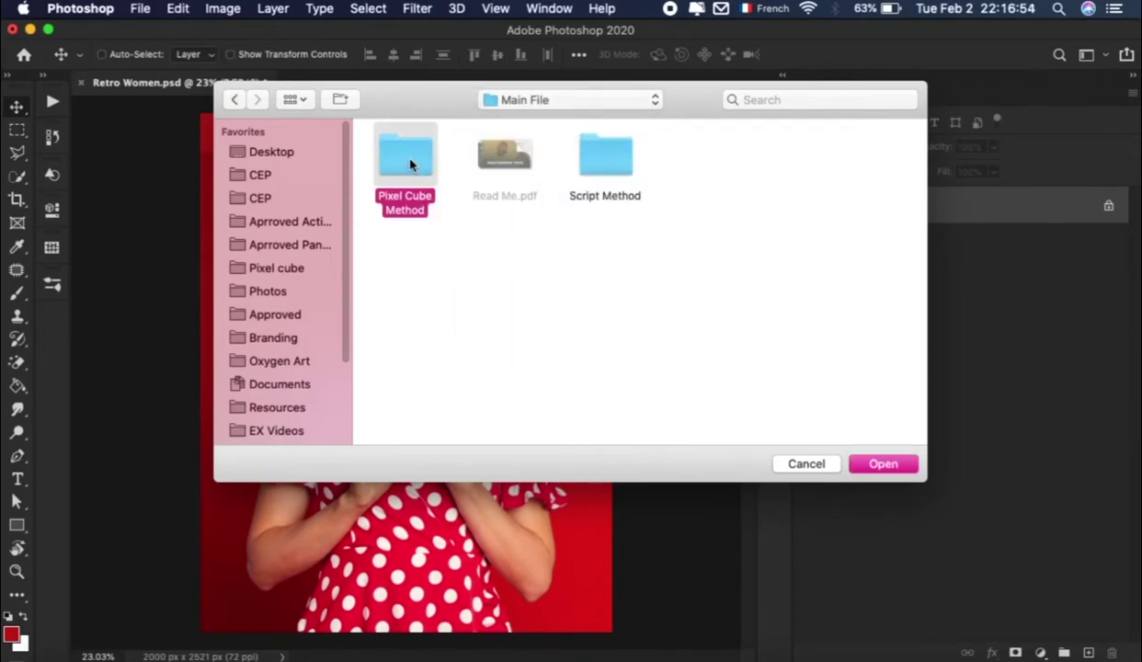
{"action": "double_click", "coordinate": [426, 137]}
{"action": "left_click", "coordinate": [428, 200]}
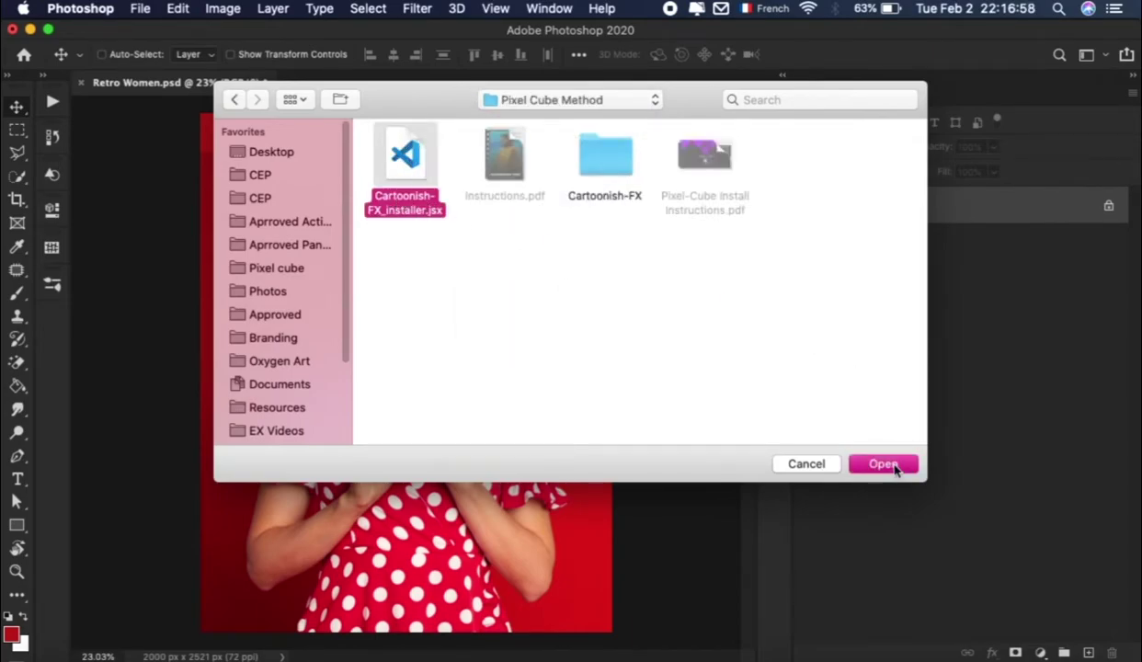
{"action": "left_click", "coordinate": [892, 465]}
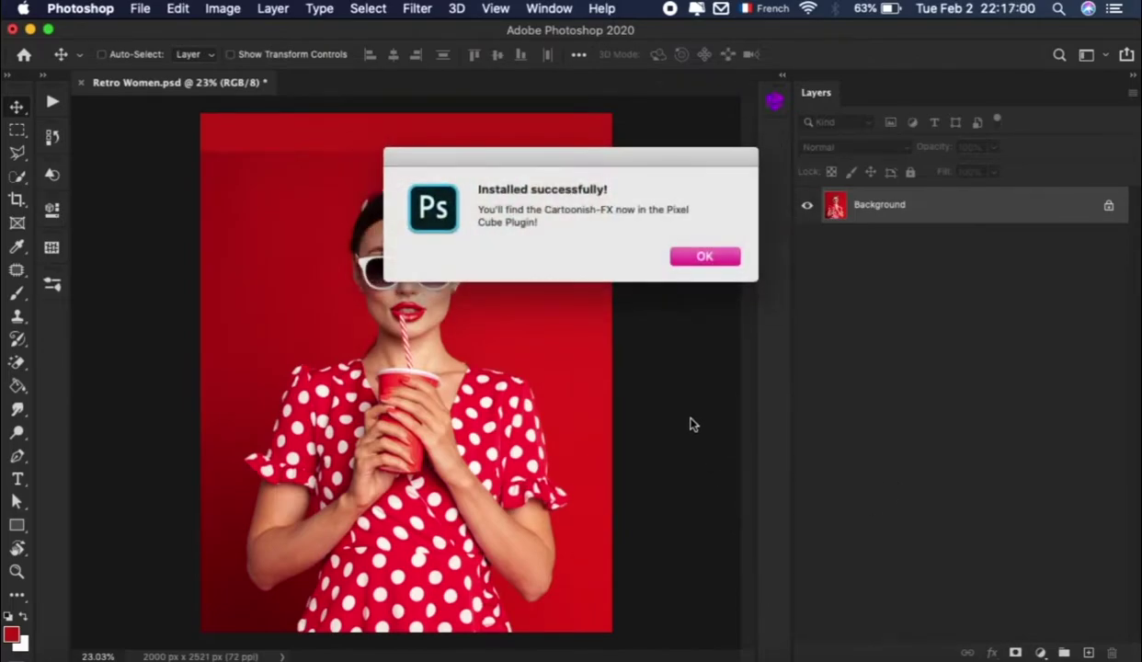
Read the Cartoonish-FX installed successfully message and dismiss it
{"action": "left_click_drag", "start_coordinate": [480, 193], "coordinate": [607, 191]}
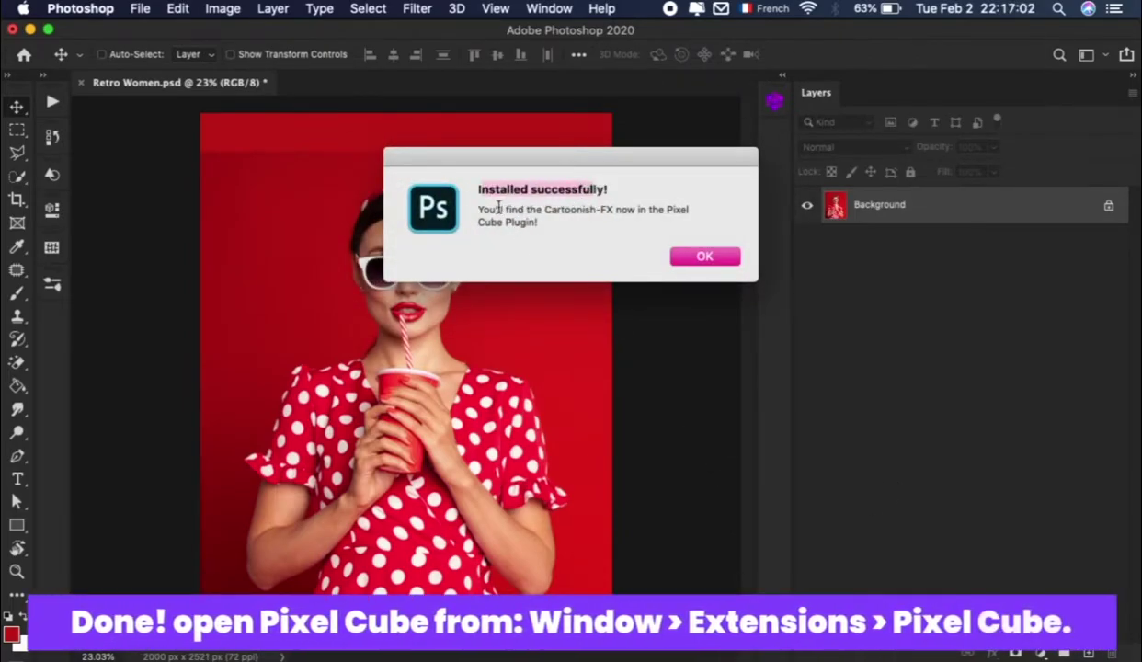
{"action": "left_click_drag", "start_coordinate": [507, 210], "coordinate": [552, 232]}
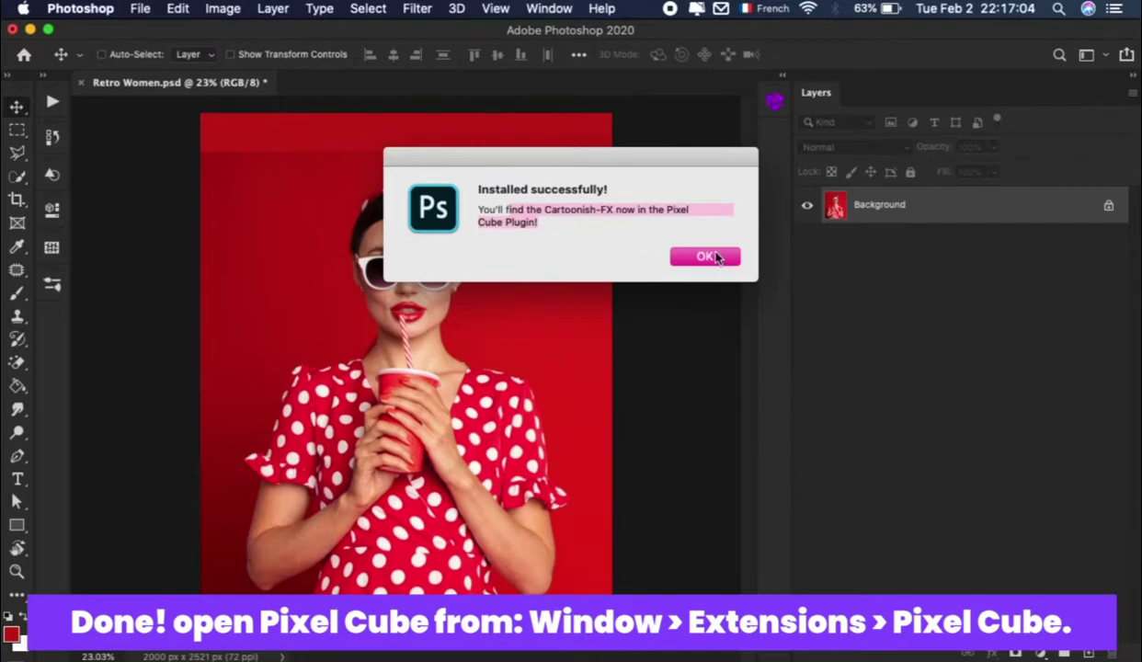
{"action": "left_click", "coordinate": [719, 259]}
{"action": "left_click", "coordinate": [544, 8]}
{"action": "mouse_move", "coordinate": [567, 92]}
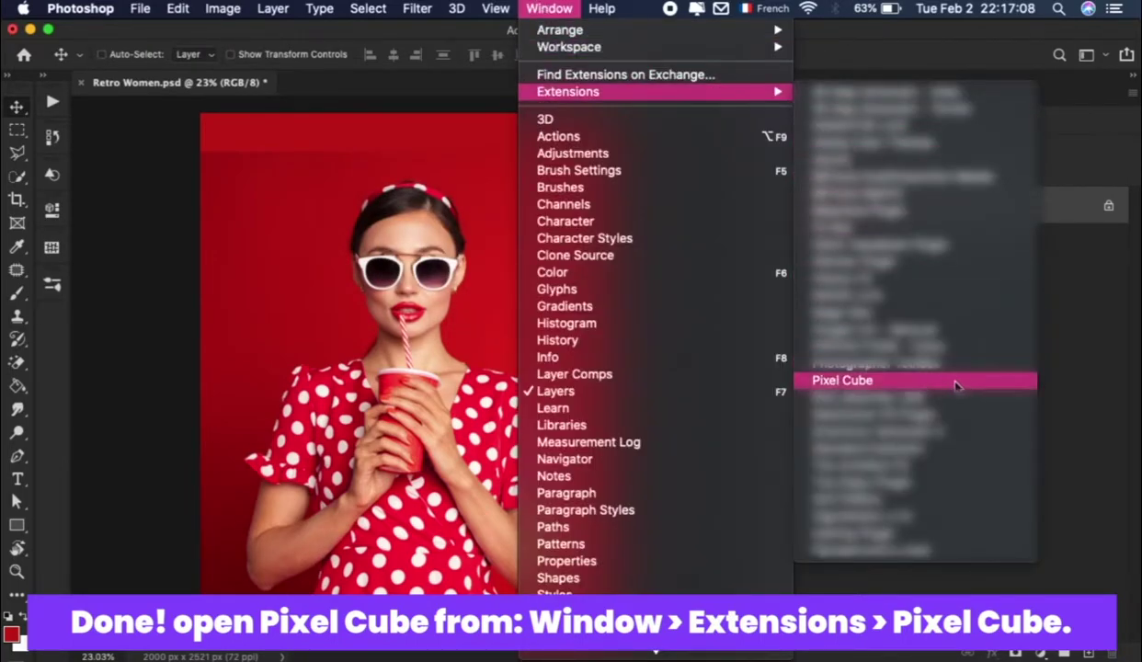
Open the Pixel Cube extension panel, reload it until Cartoonish appears, and open Pixel Cube Settings
{"action": "left_click", "coordinate": [959, 386]}
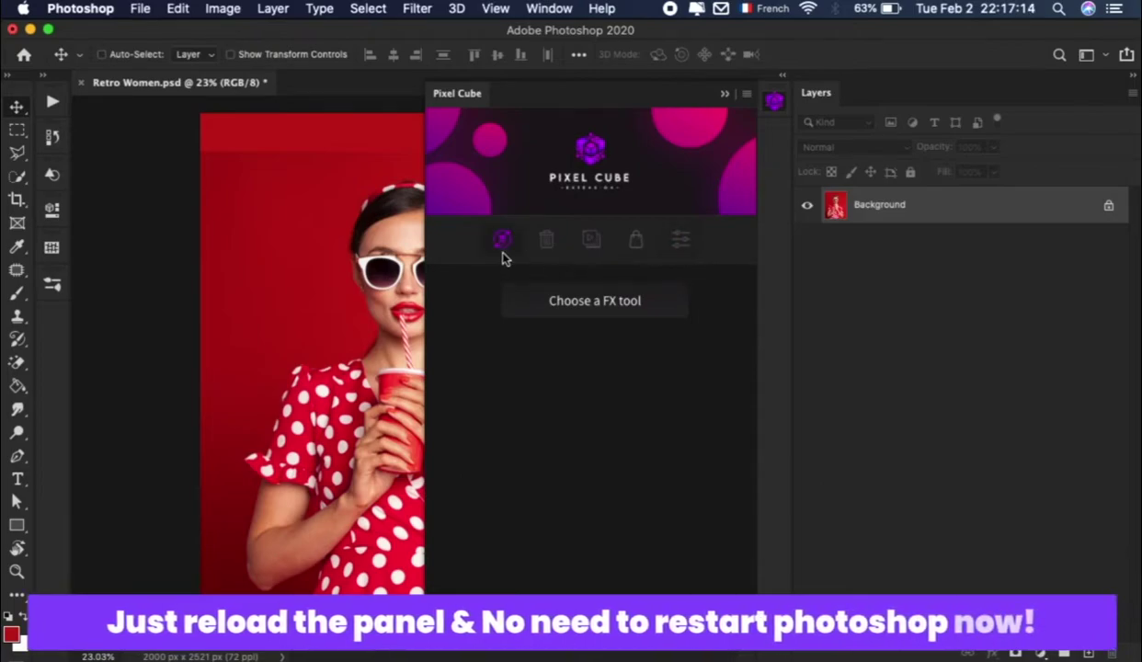
{"action": "left_click", "coordinate": [502, 240]}
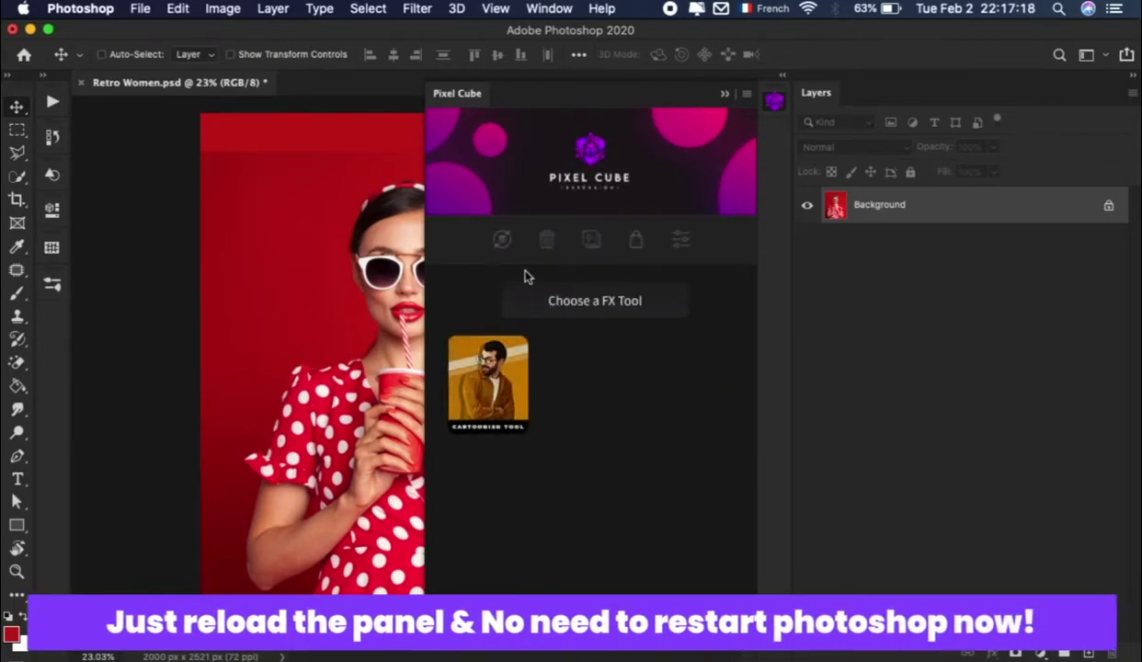
{"action": "left_click", "coordinate": [505, 243]}
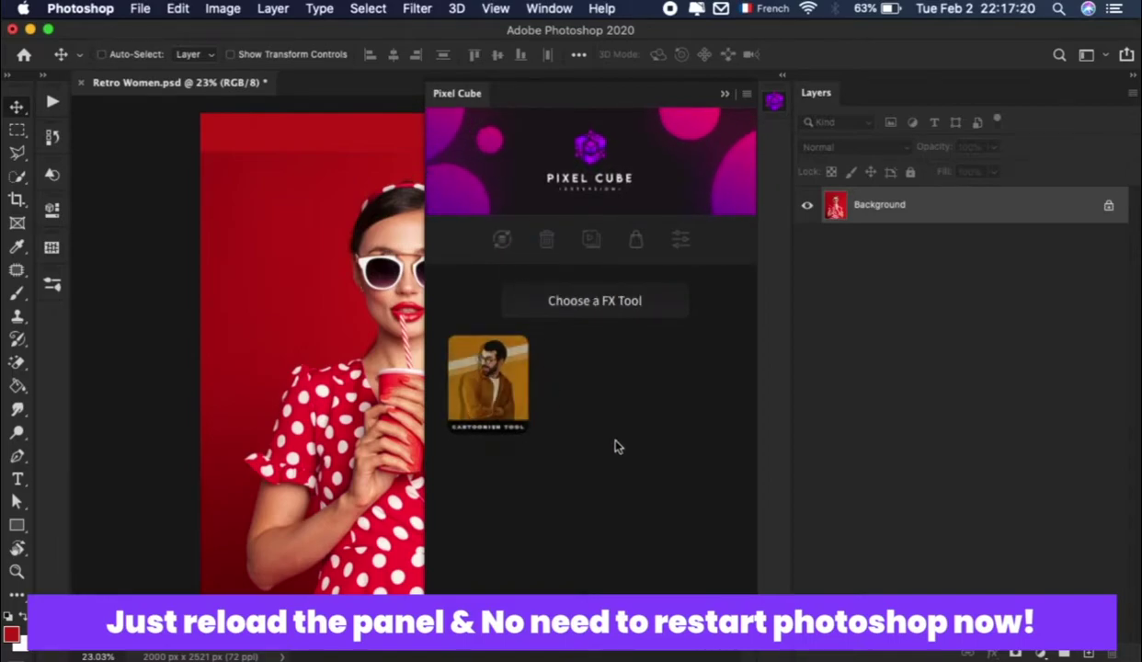
{"action": "left_click", "coordinate": [681, 238]}
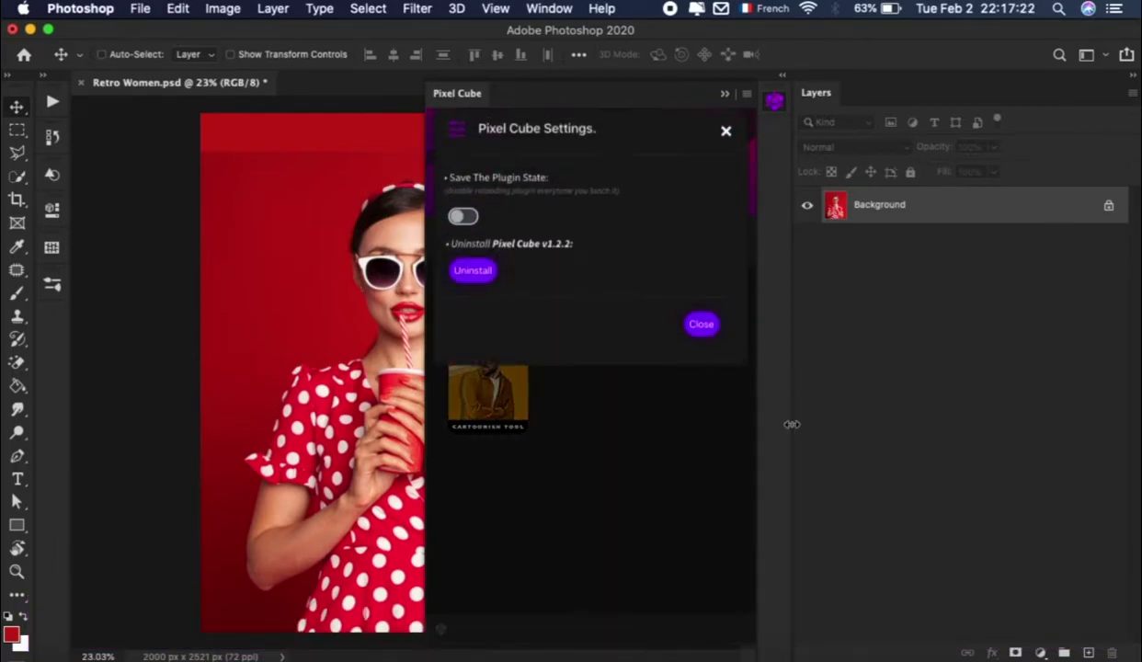
Enable Save The Plugin State, reload the panel, view the Cartoonish tool page, then collapse the panel
{"action": "left_click", "coordinate": [464, 228]}
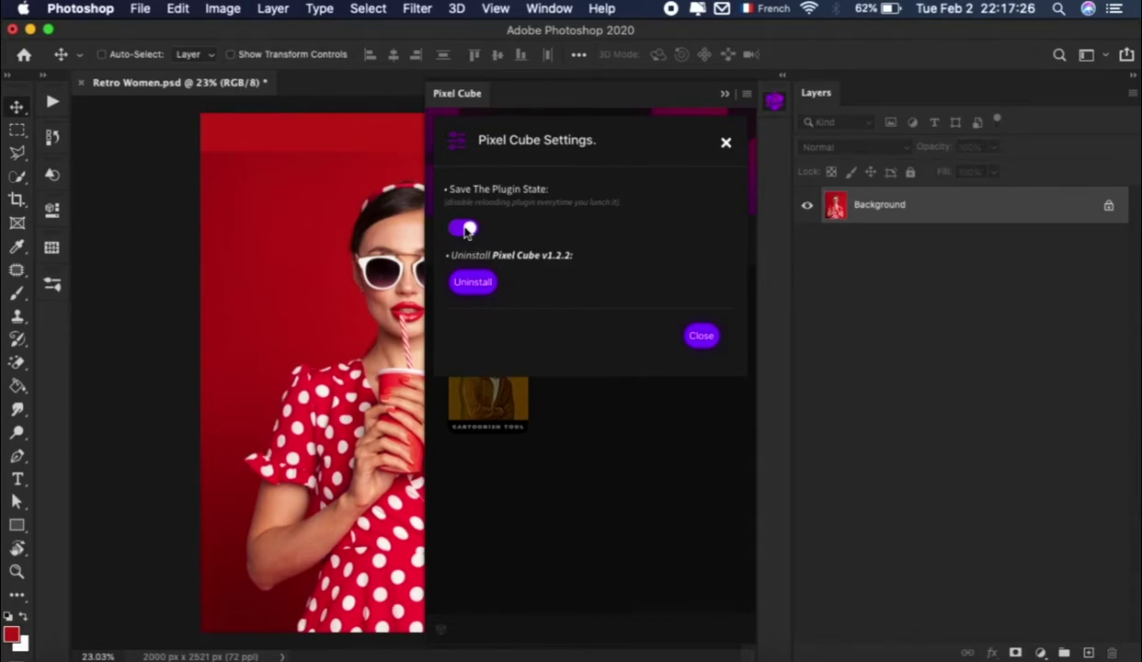
{"action": "left_click", "coordinate": [703, 337]}
{"action": "left_click", "coordinate": [500, 248]}
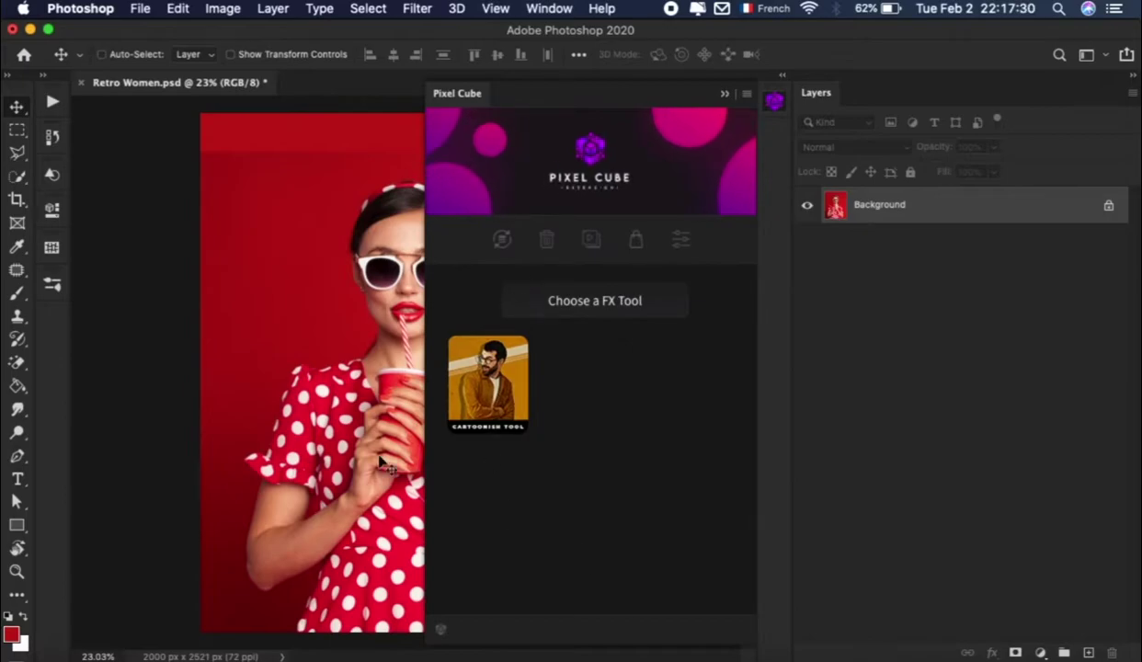
{"action": "left_click", "coordinate": [492, 396]}
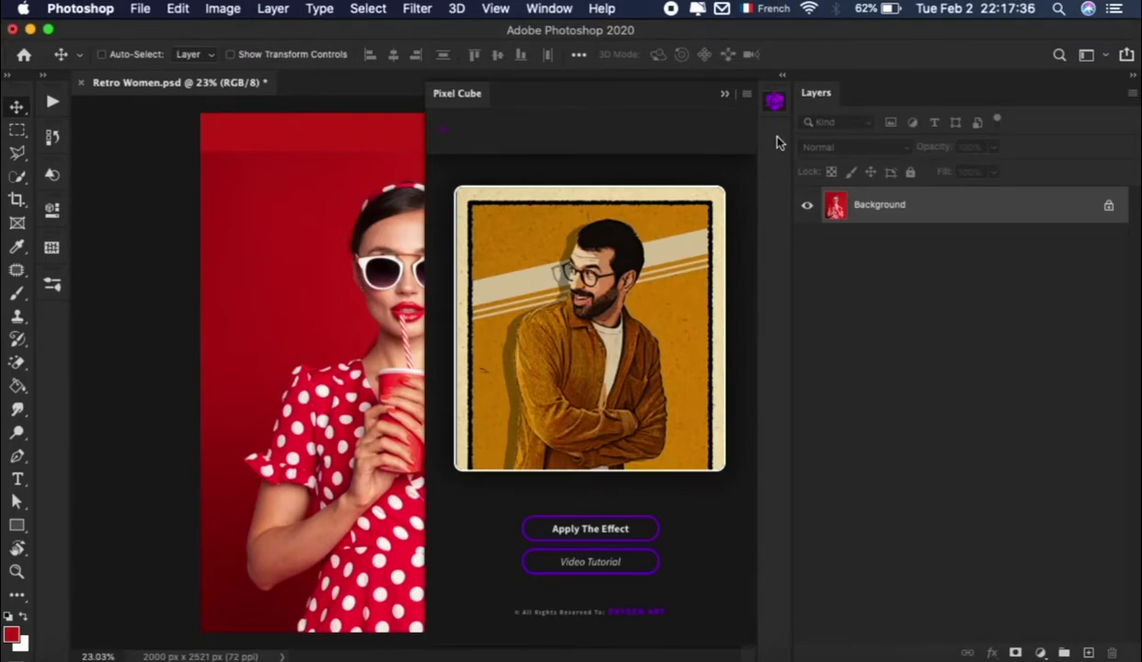
{"action": "left_click", "coordinate": [776, 103]}
{"action": "left_click", "coordinate": [775, 106]}
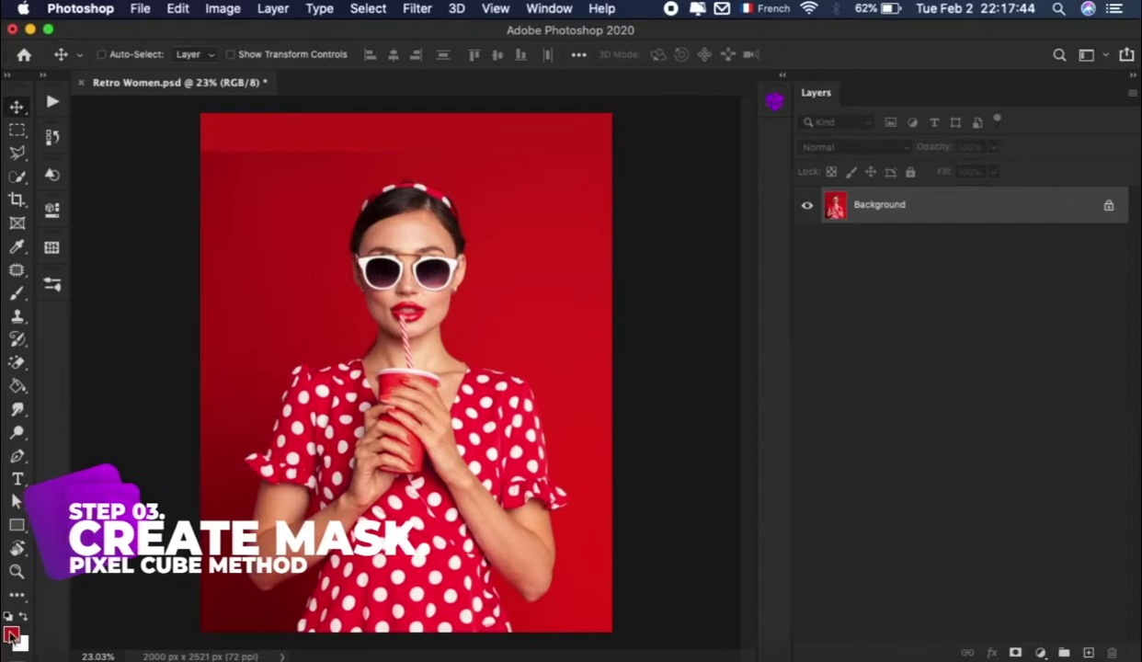
Set the foreground colour to a light cyan
{"action": "left_click", "coordinate": [11, 634]}
{"action": "mouse_move", "coordinate": [923, 199]}
{"action": "left_mouse_down"}
{"action": "mouse_move", "coordinate": [923, 184]}
{"action": "mouse_move", "coordinate": [915, 276]}
{"action": "left_mouse_up"}
{"action": "left_click", "coordinate": [886, 164]}
{"action": "left_click", "coordinate": [1082, 151]}
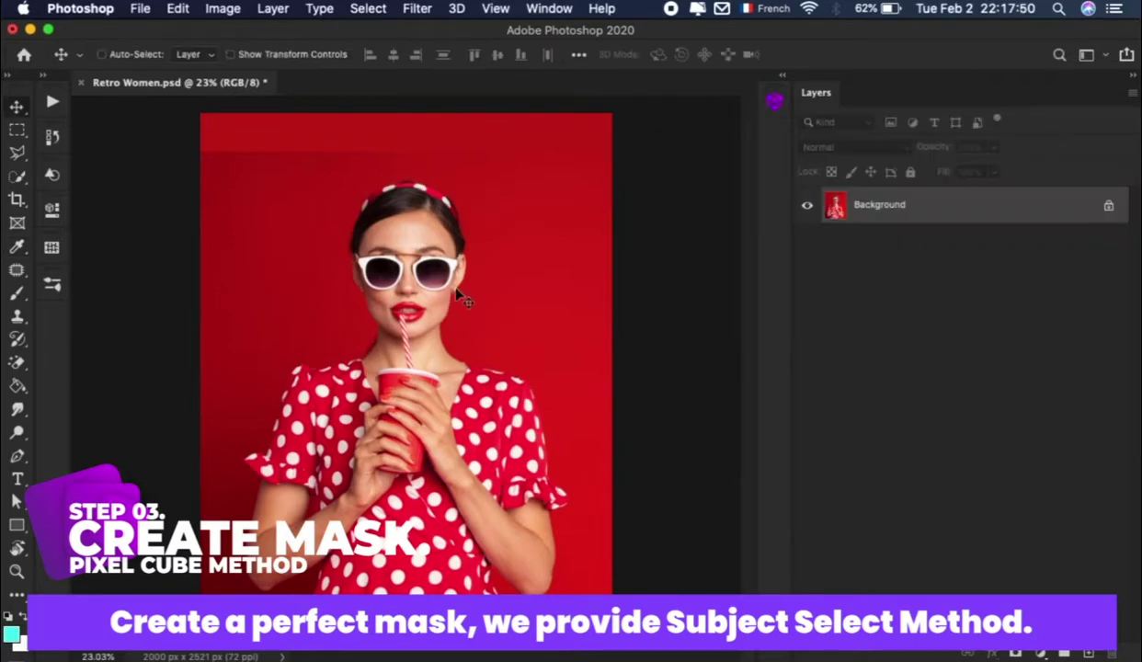
Select the woman in Retro Women.psd with Select > Subject
{"action": "left_click", "coordinate": [366, 9]}
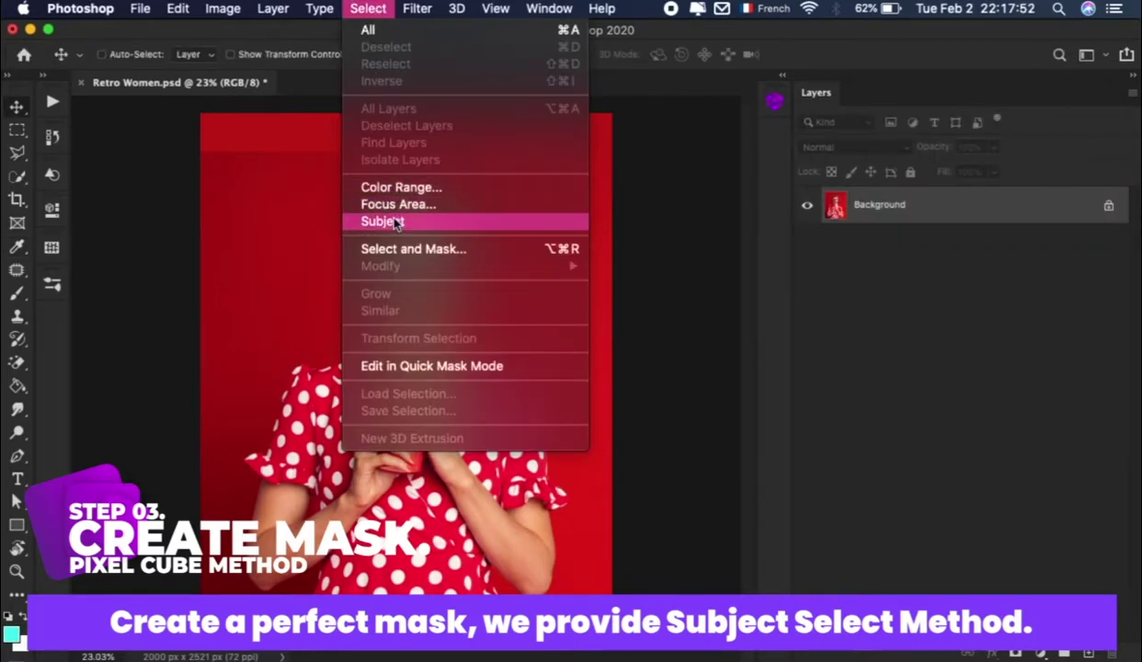
{"action": "left_click", "coordinate": [438, 223]}
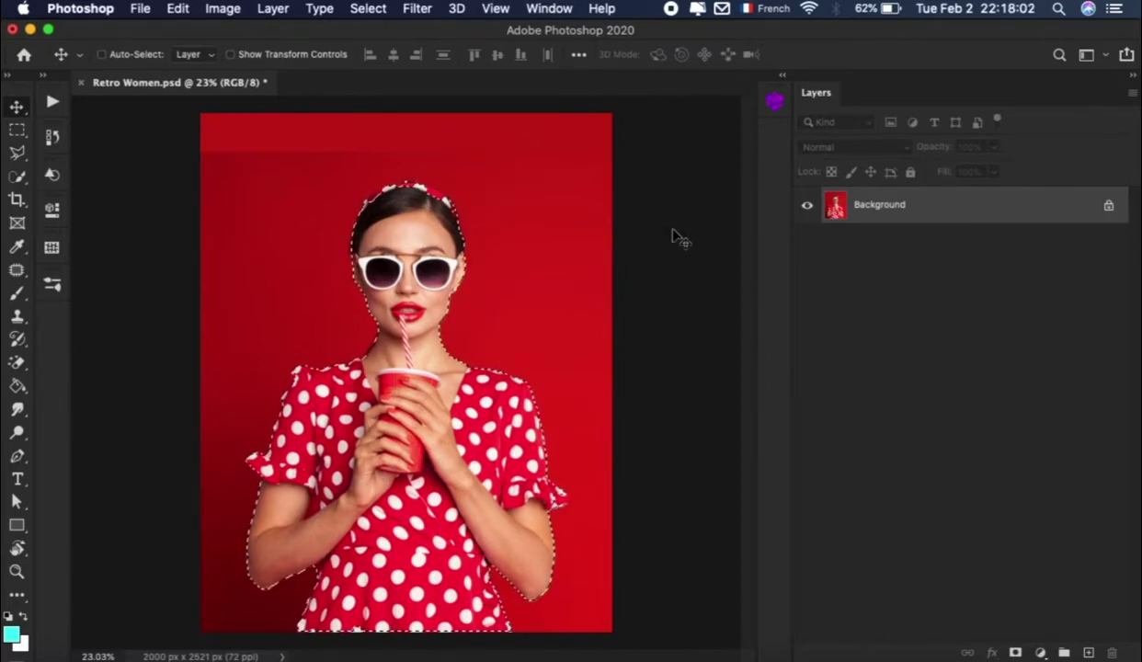
{"action": "scroll", "coordinate": [411, 224], "scroll_direction": "up", "scroll_amount": 5}
Zoom in on the woman and set Quick Selection to Add to selection mode
{"action": "scroll", "coordinate": [412, 224], "scroll_direction": "up", "scroll_amount": 2}
{"action": "scroll", "coordinate": [411, 225], "scroll_direction": "up", "scroll_amount": 2}
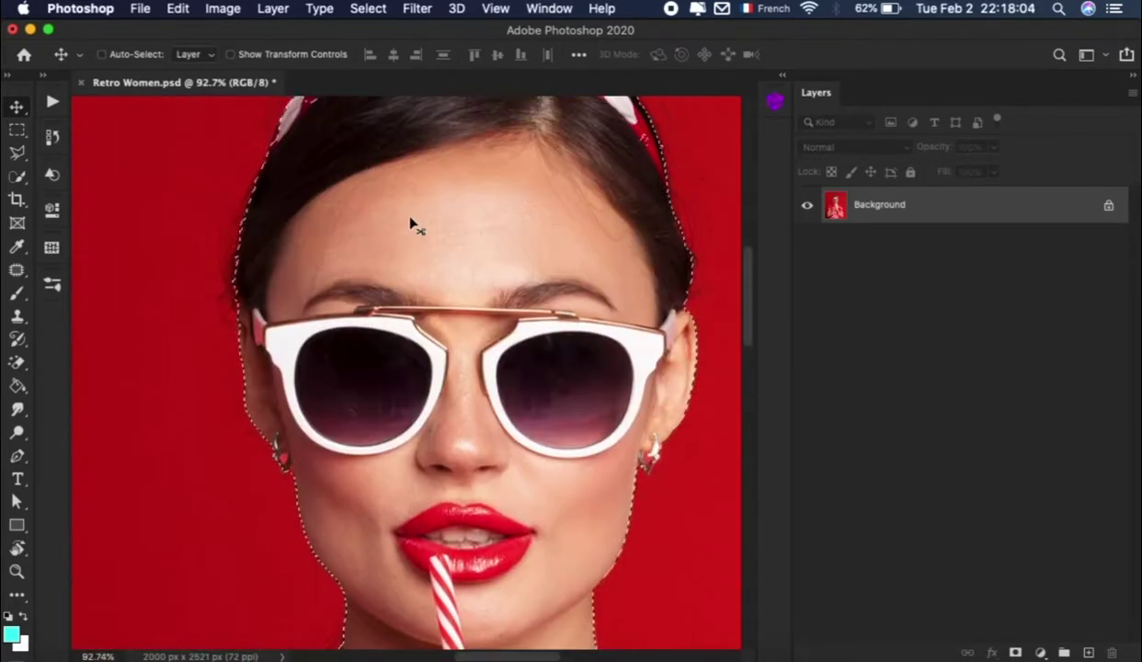
{"action": "scroll", "coordinate": [411, 225], "scroll_direction": "up", "scroll_amount": 2}
{"action": "scroll", "coordinate": [411, 224], "scroll_direction": "up", "scroll_amount": 1}
{"action": "scroll", "coordinate": [411, 225], "scroll_direction": "up", "scroll_amount": 2}
{"action": "scroll", "coordinate": [411, 224], "scroll_direction": "up", "scroll_amount": 3}
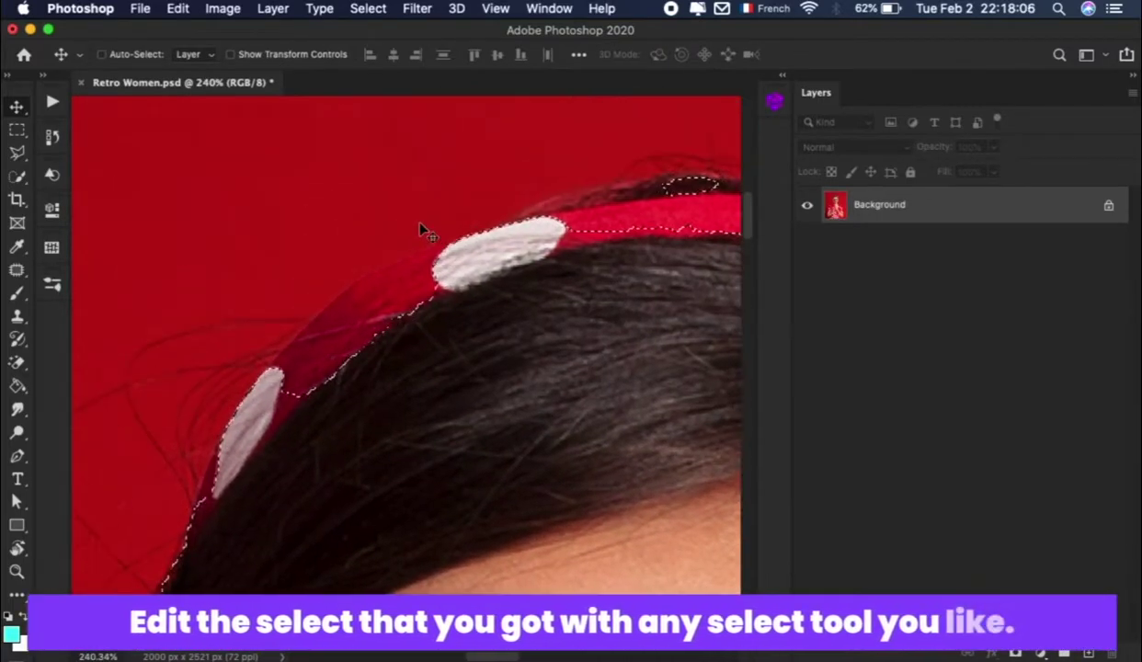
{"action": "scroll", "coordinate": [581, 247], "scroll_direction": "right", "scroll_amount": 5}
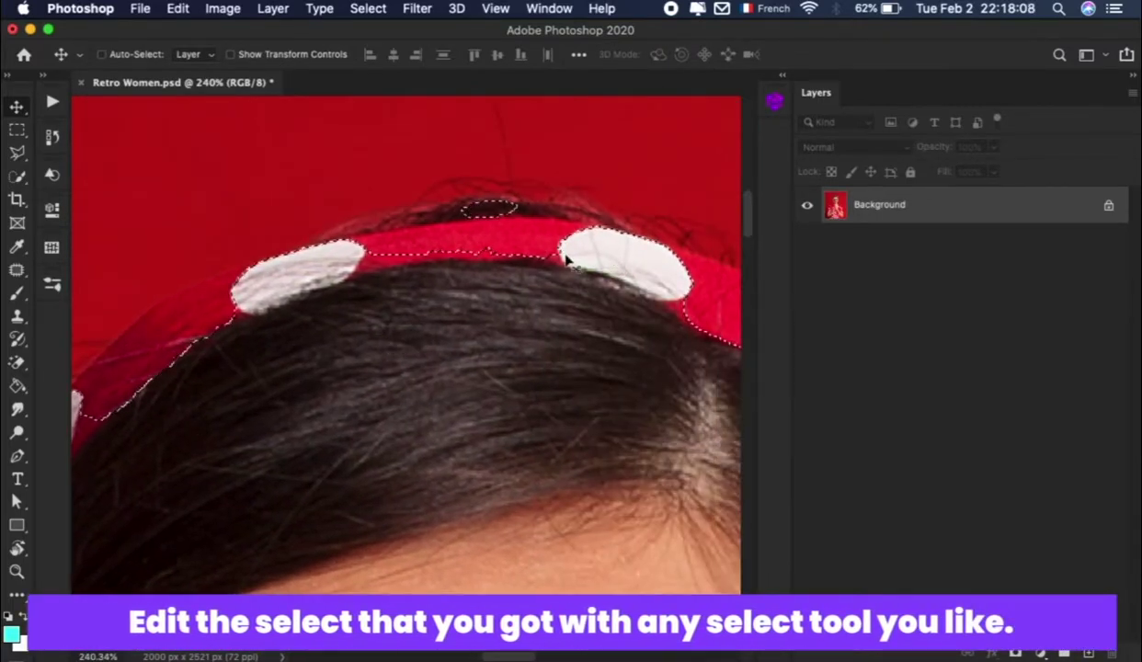
{"action": "scroll", "coordinate": [571, 260], "scroll_direction": "left", "scroll_amount": 5}
{"action": "left_click", "coordinate": [16, 176]}
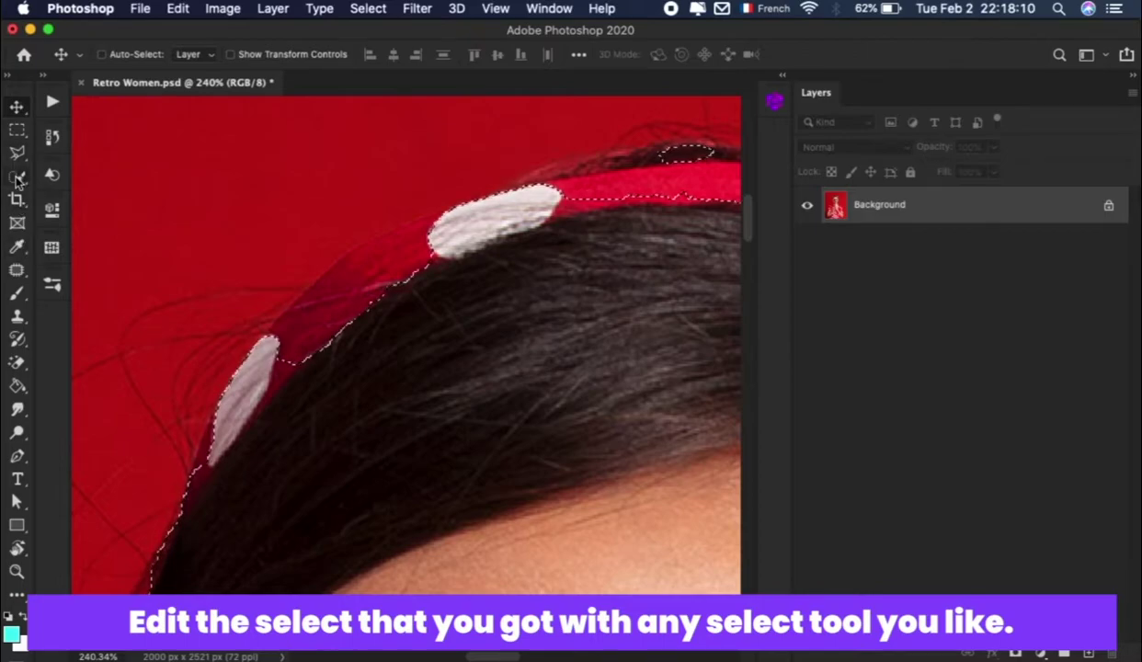
{"action": "left_click", "coordinate": [140, 55]}
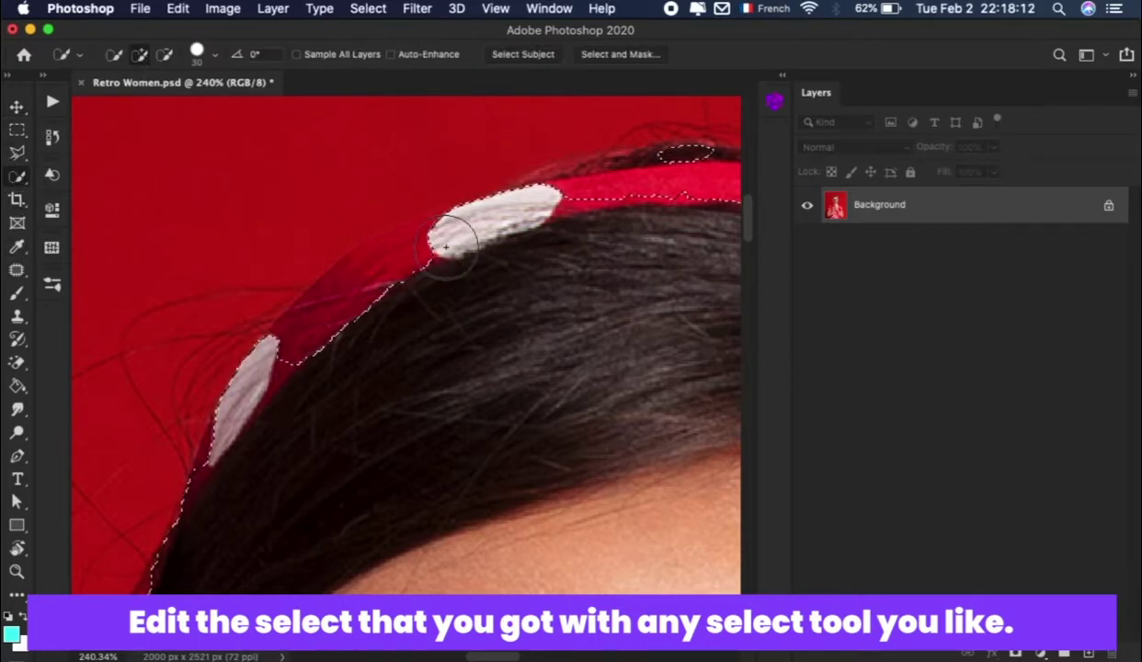
{"action": "right_click", "coordinate": [16, 177]}
{"action": "left_click", "coordinate": [101, 191]}
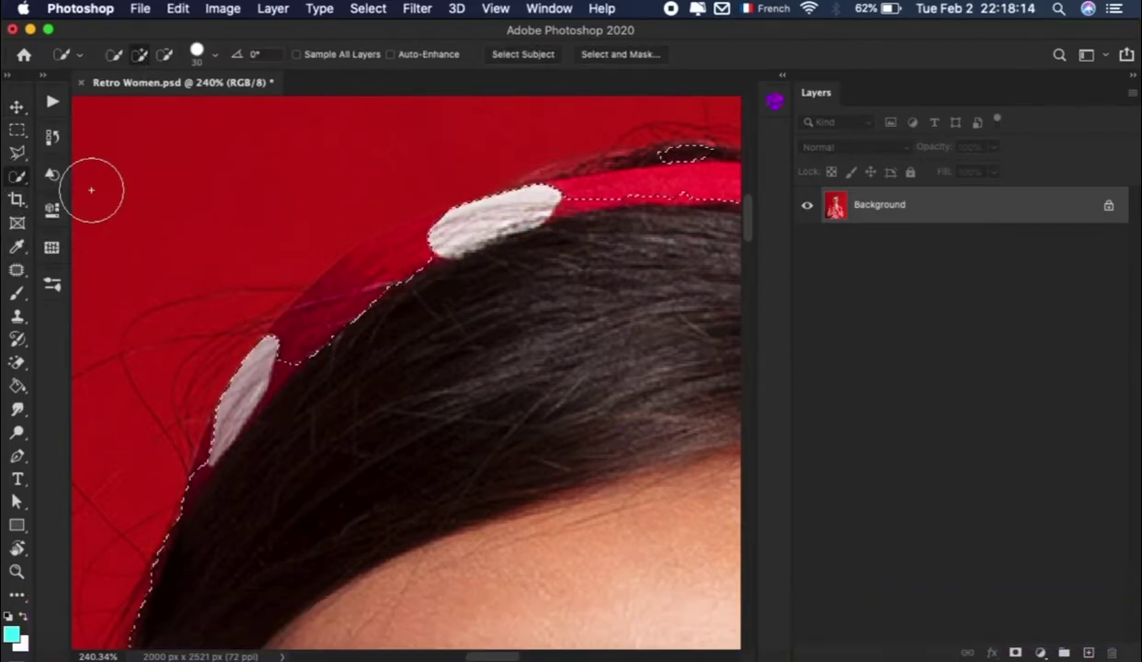
Refine the selection along the headband and polka-dot dress edges with Lasso and Quick Selection
{"action": "scroll", "coordinate": [517, 300], "scroll_direction": "right", "scroll_amount": 5}
{"action": "scroll", "coordinate": [472, 312], "scroll_direction": "up", "scroll_amount": 3}
{"action": "scroll", "coordinate": [471, 312], "scroll_direction": "down", "scroll_amount": 10}
{"action": "scroll", "coordinate": [466, 382], "scroll_direction": "right", "scroll_amount": 5}
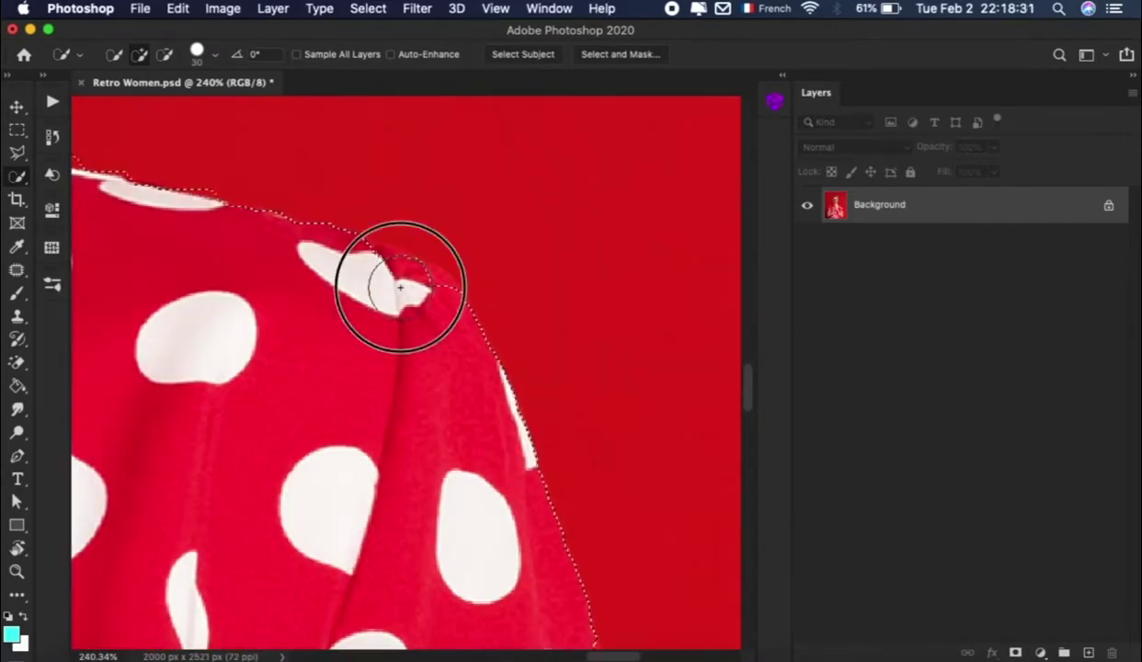
{"action": "scroll", "coordinate": [395, 268], "scroll_direction": "down", "scroll_amount": 5}
{"action": "scroll", "coordinate": [369, 311], "scroll_direction": "down", "scroll_amount": 5}
{"action": "scroll", "coordinate": [441, 585], "scroll_direction": "down", "scroll_amount": 10}
{"action": "key", "text": "l"}
{"action": "scroll", "coordinate": [402, 364], "scroll_direction": "up", "scroll_amount": 5}
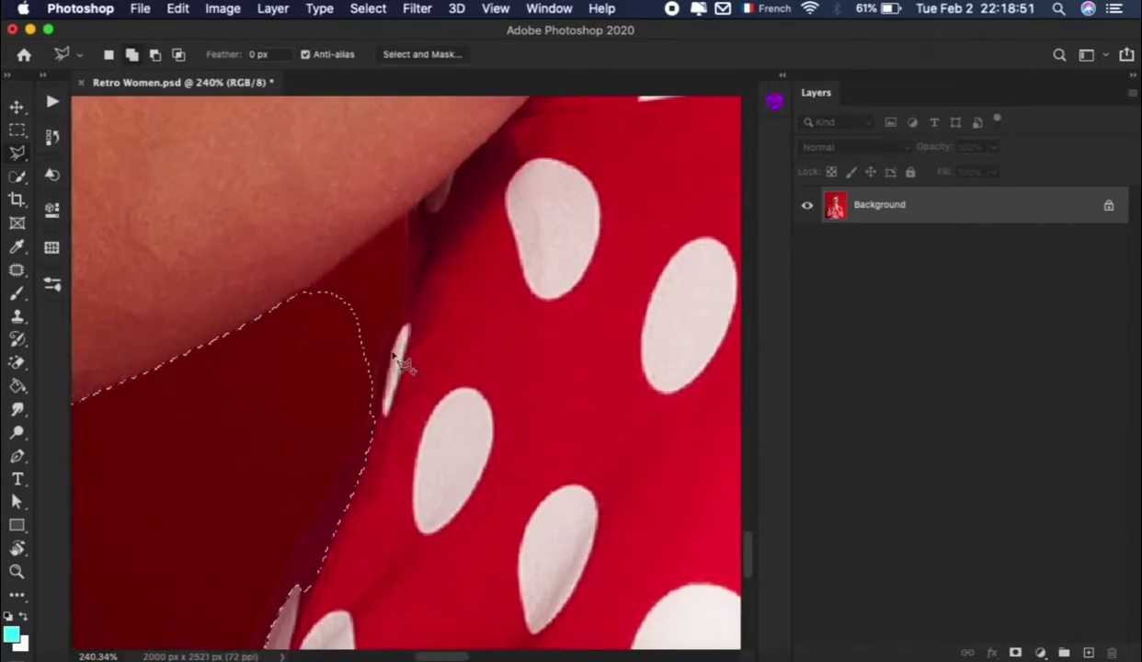
{"action": "key", "text": "w"}
{"action": "scroll", "coordinate": [227, 547], "scroll_direction": "down", "scroll_amount": 10}
{"action": "scroll", "coordinate": [319, 425], "scroll_direction": "up", "scroll_amount": 5}
{"action": "scroll", "coordinate": [485, 273], "scroll_direction": "up", "scroll_amount": 5}
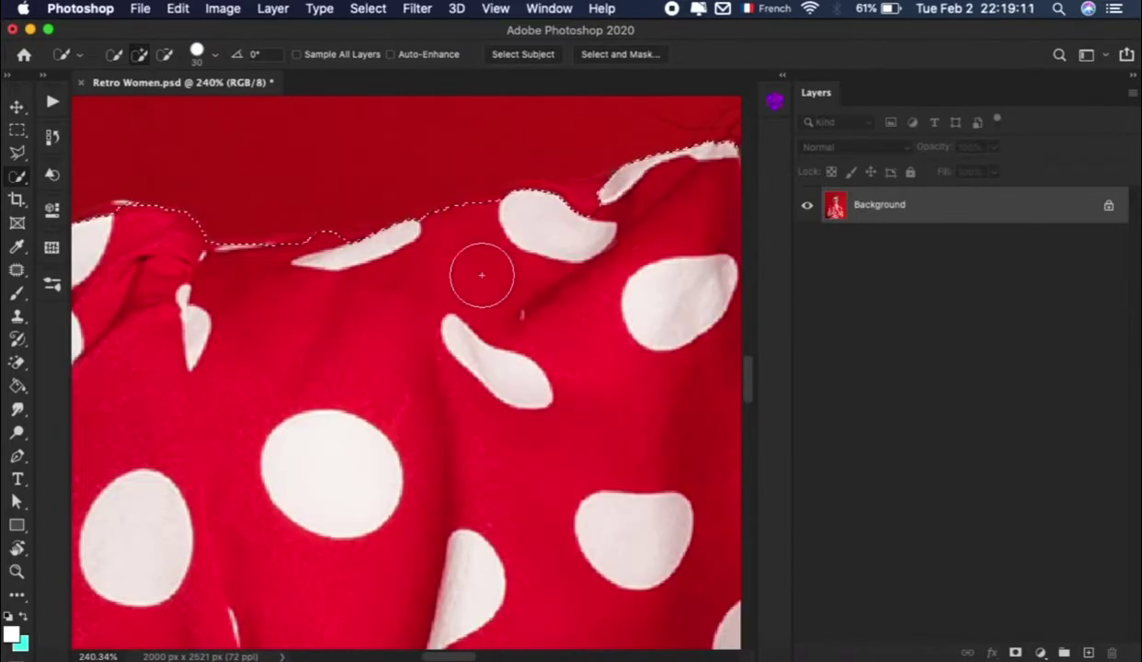
{"action": "scroll", "coordinate": [543, 257], "scroll_direction": "up", "scroll_amount": 10}
{"action": "key", "text": "v"}
{"action": "key", "text": "super+0"}
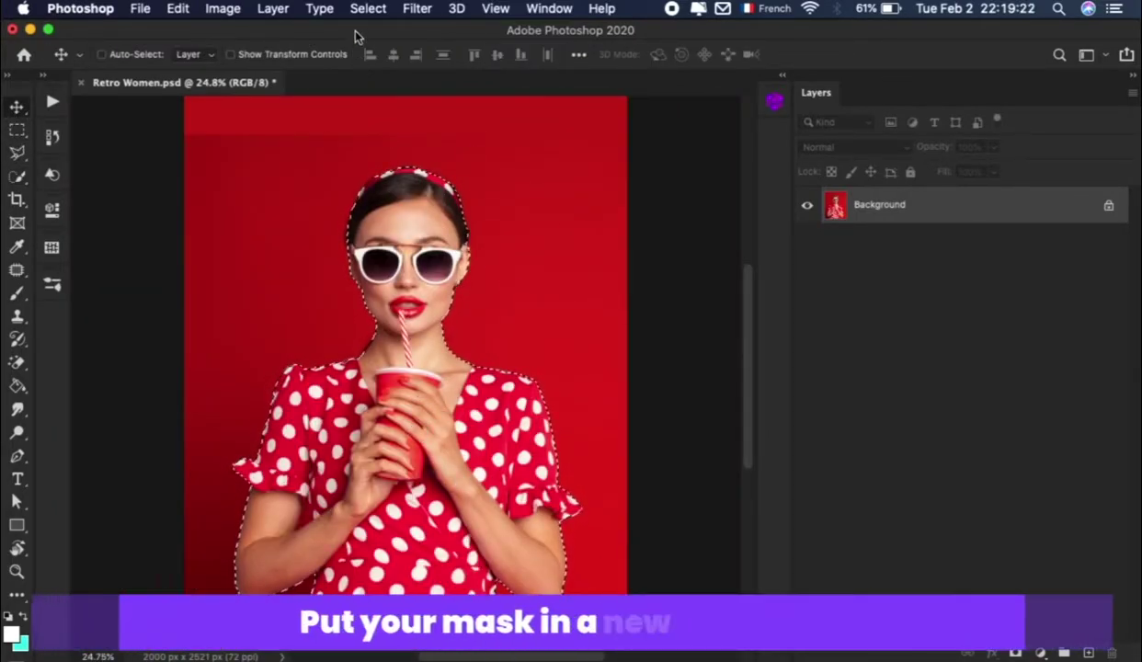
Copy the selected woman via Layer Via Copy, rename the layer 'mask', and reload its outline
{"action": "left_click", "coordinate": [272, 8]}
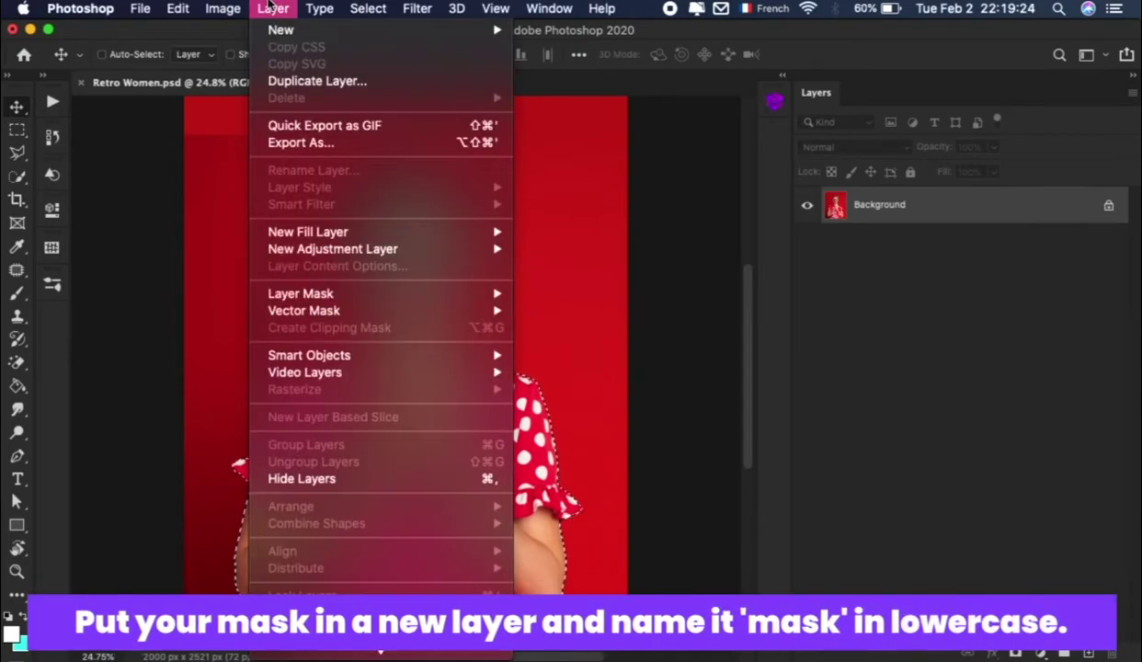
{"action": "mouse_move", "coordinate": [280, 29]}
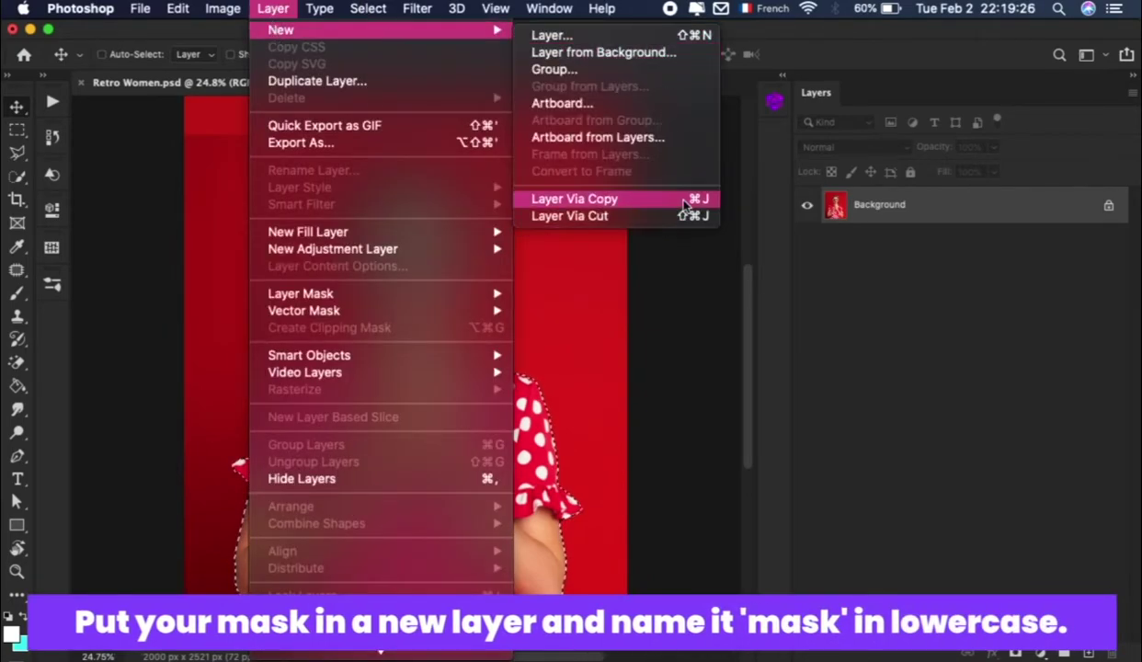
{"action": "left_click", "coordinate": [651, 204]}
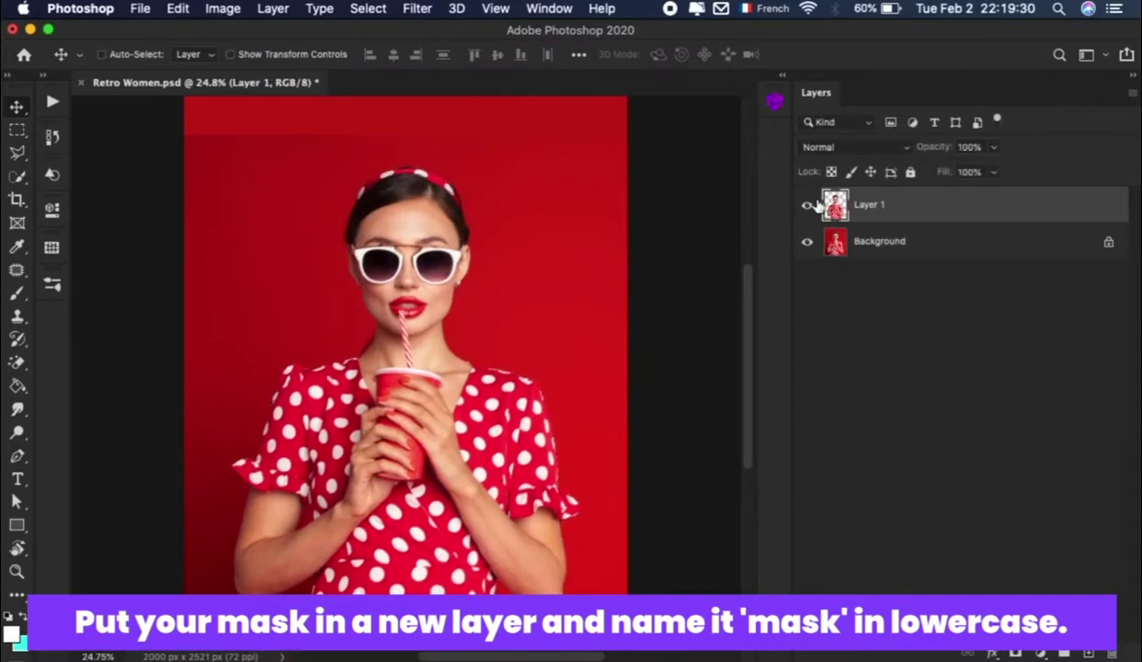
{"action": "double_click", "coordinate": [869, 204]}
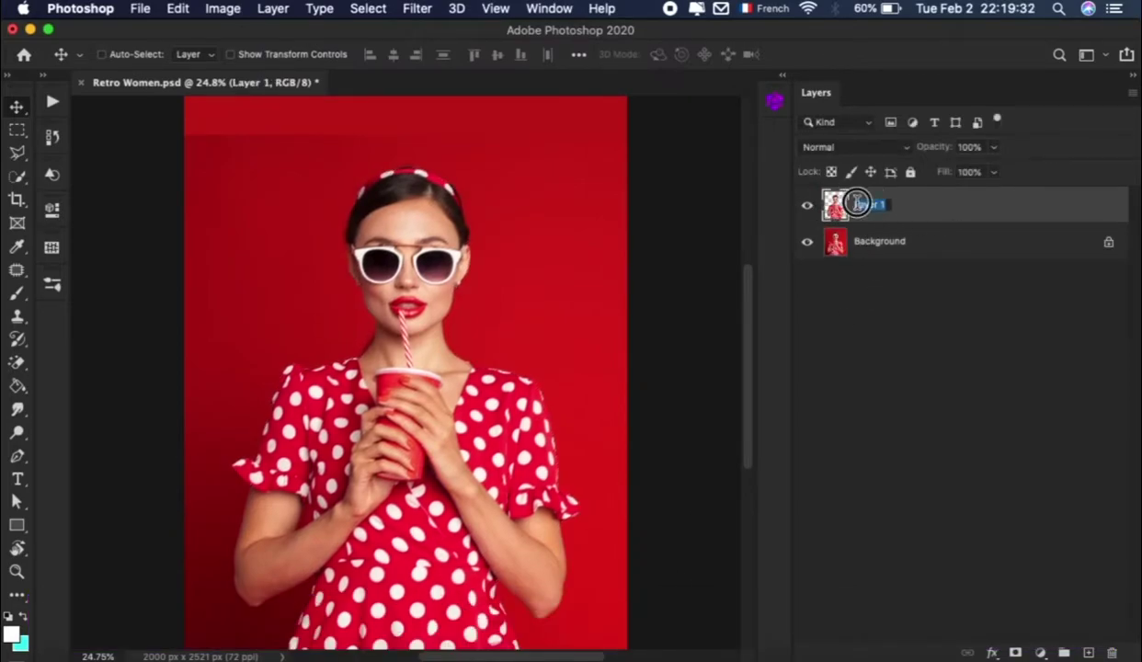
{"action": "type", "text": "mask"}
{"action": "key", "text": "Return"}
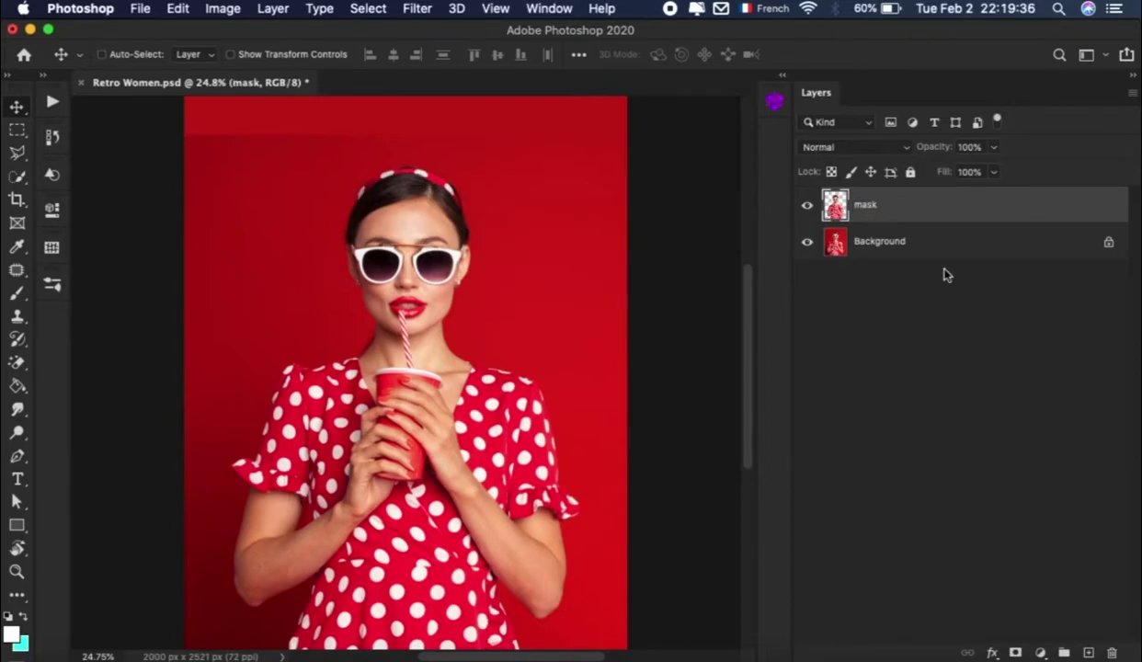
{"action": "left_click", "coordinate": [844, 219], "text": "super"}
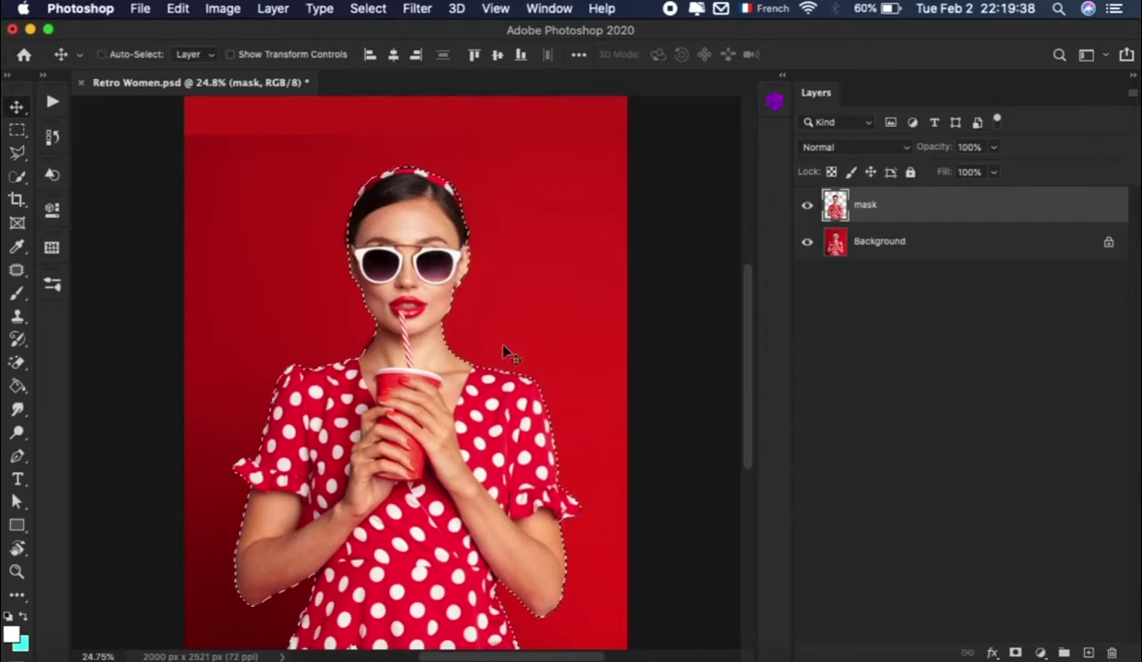
{"action": "left_click", "coordinate": [177, 8]}
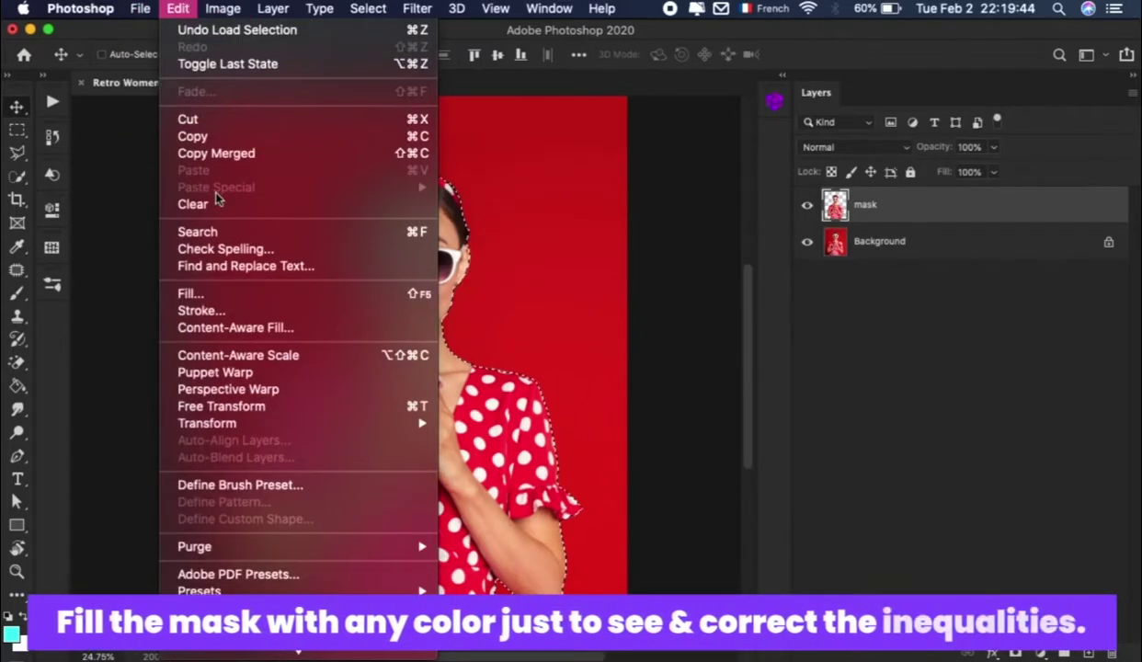
Fill the woman's selection with the cyan foreground colour, then deselect
{"action": "left_click", "coordinate": [221, 292]}
{"action": "left_click", "coordinate": [708, 215]}
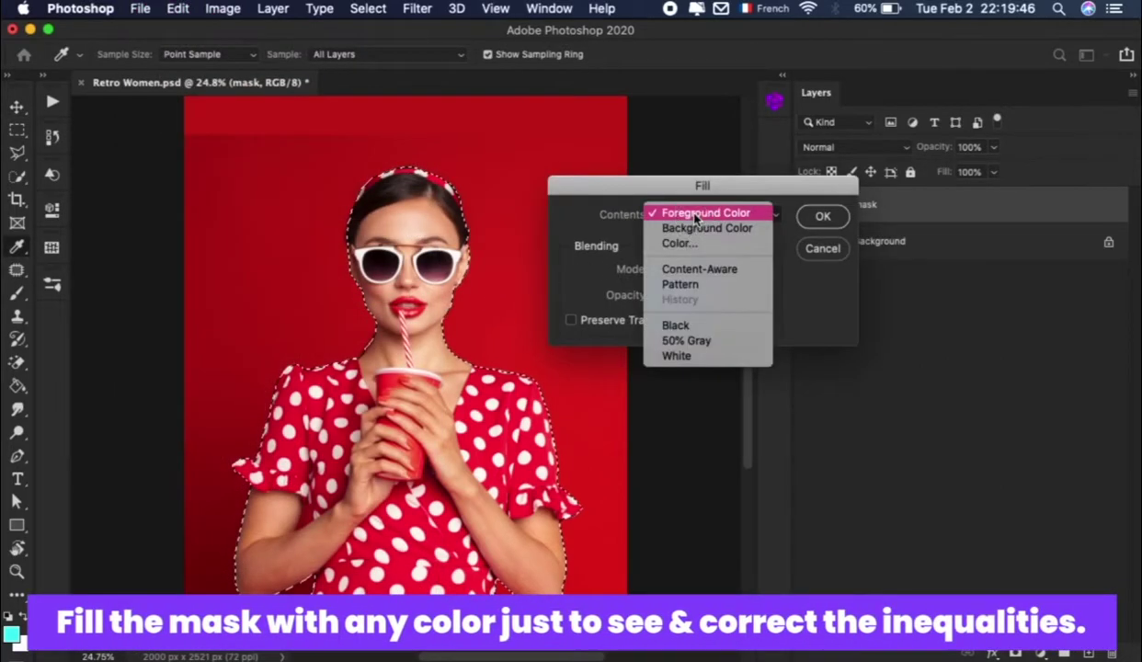
{"action": "left_click", "coordinate": [823, 217]}
{"action": "key", "text": "v"}
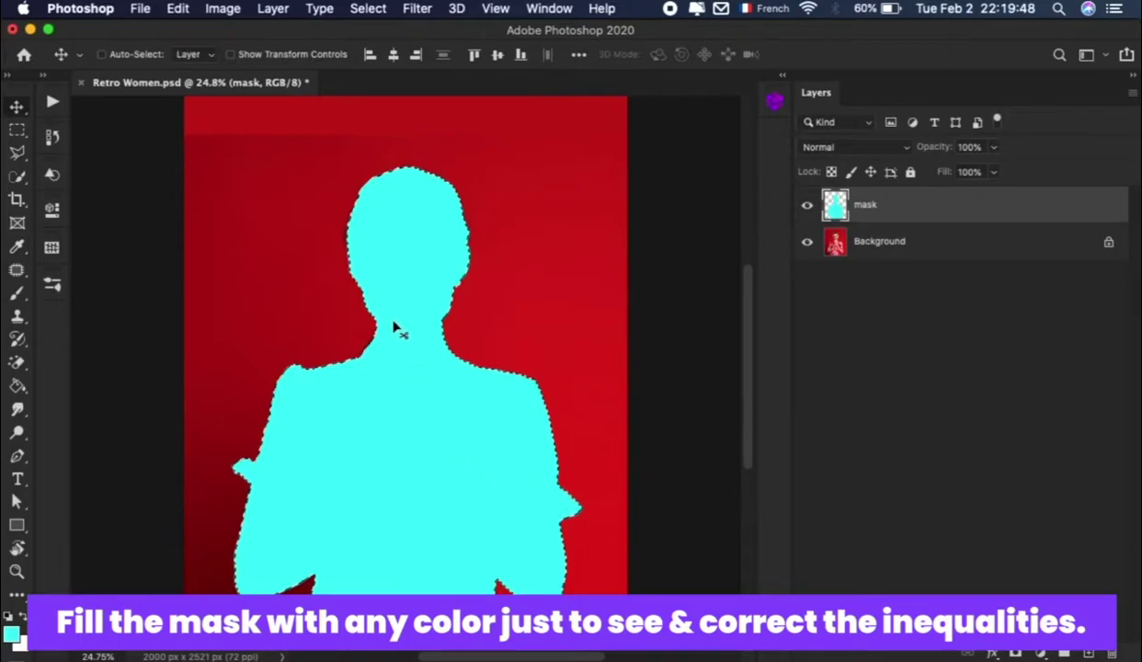
{"action": "left_click", "coordinate": [368, 8]}
{"action": "left_click", "coordinate": [368, 45]}
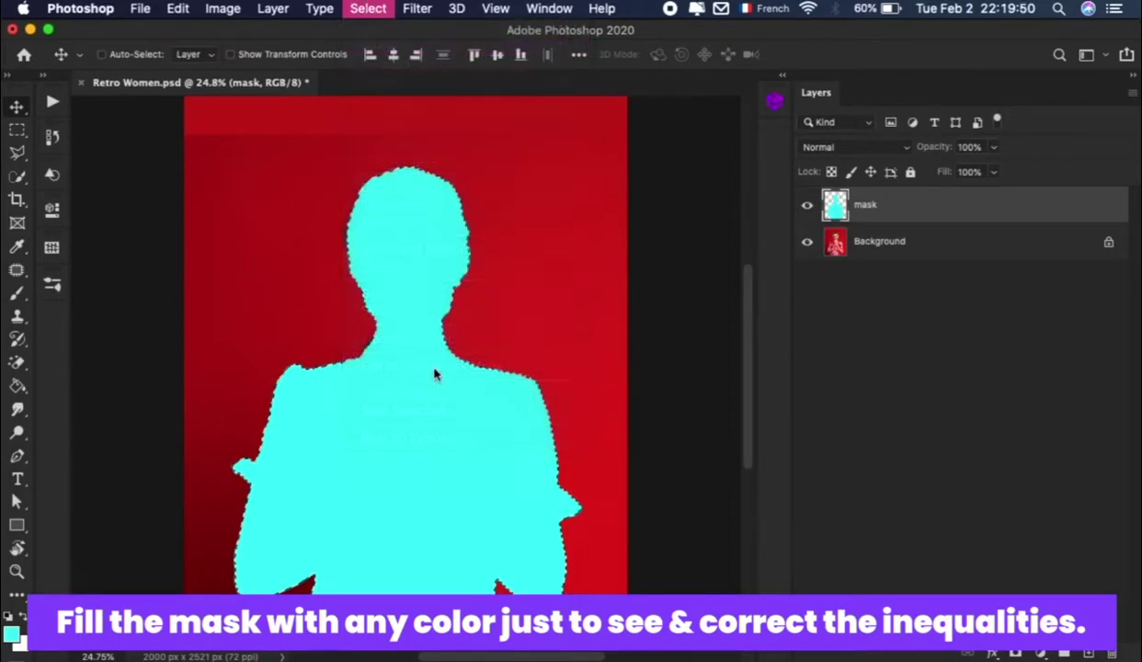
Toggle the mask layer to check the cyan fill, then hide the mask layer
{"action": "scroll", "coordinate": [434, 375], "scroll_direction": "up", "scroll_amount": 3}
{"action": "scroll", "coordinate": [436, 374], "scroll_direction": "up", "scroll_amount": 4}
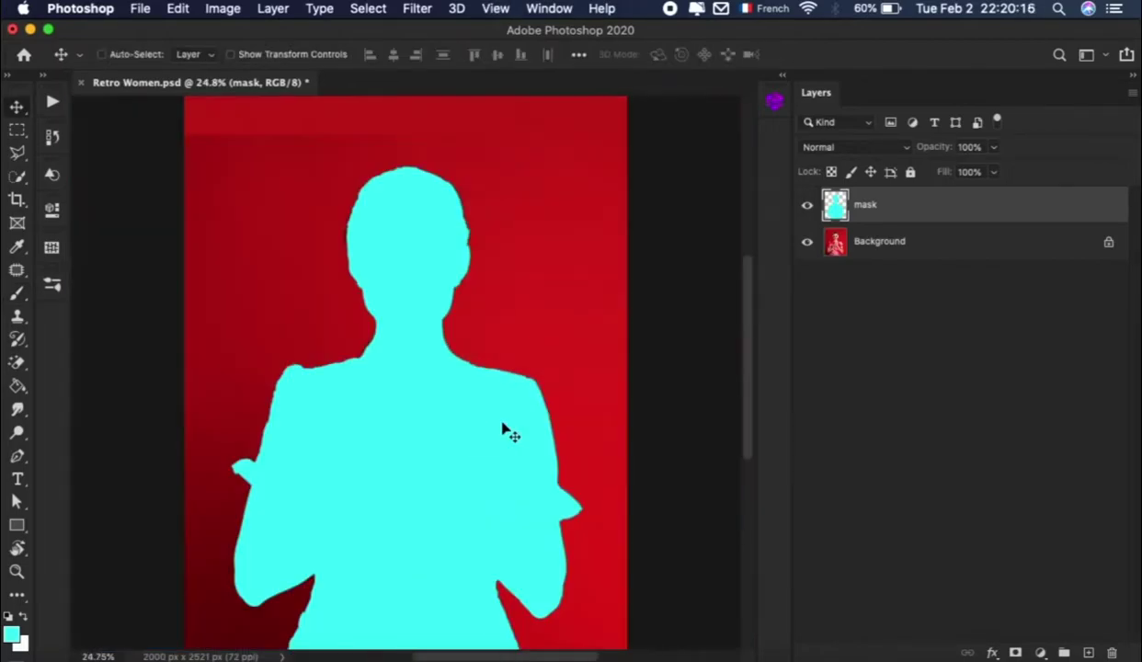
{"action": "left_click", "coordinate": [807, 204]}
{"action": "double_click", "coordinate": [869, 205]}
{"action": "key", "text": "Return"}
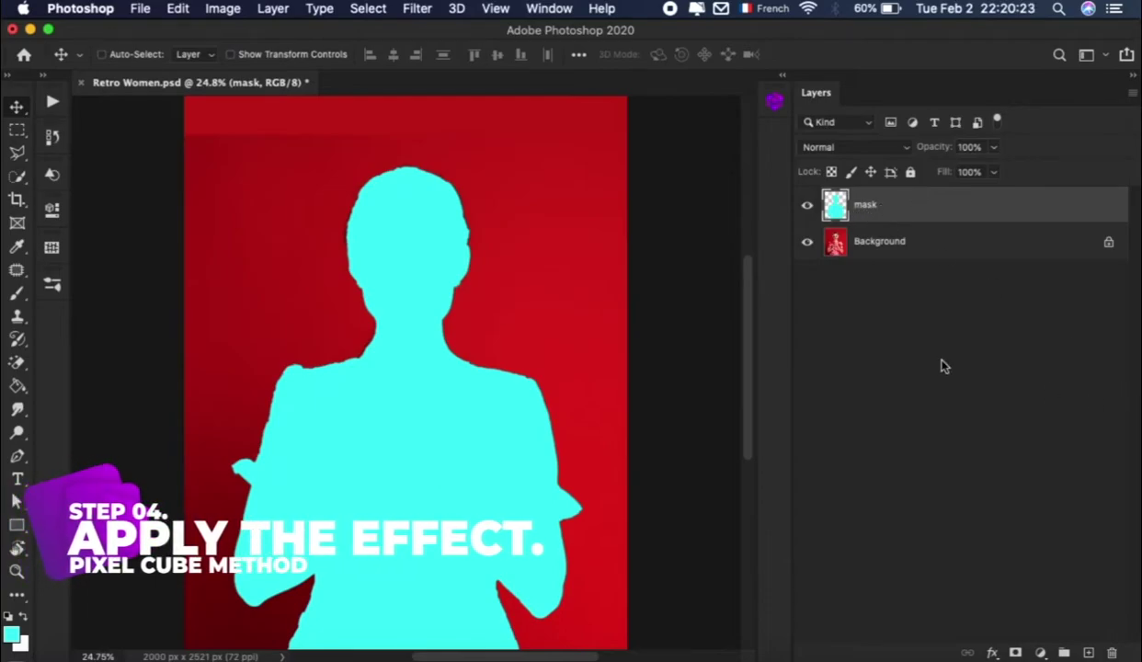
{"action": "left_click", "coordinate": [807, 241], "text": "alt"}
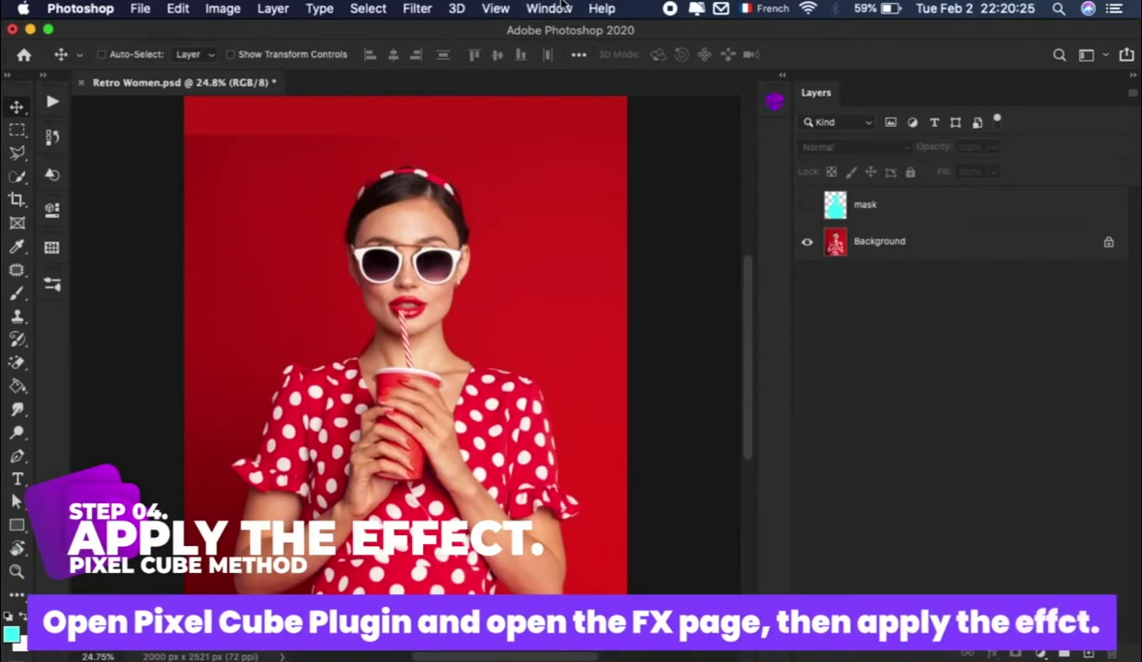
Run the Pixel Cube plugin's Apply The Effect to generate the cartoon poster
{"action": "left_click", "coordinate": [550, 8]}
{"action": "left_click", "coordinate": [772, 101]}
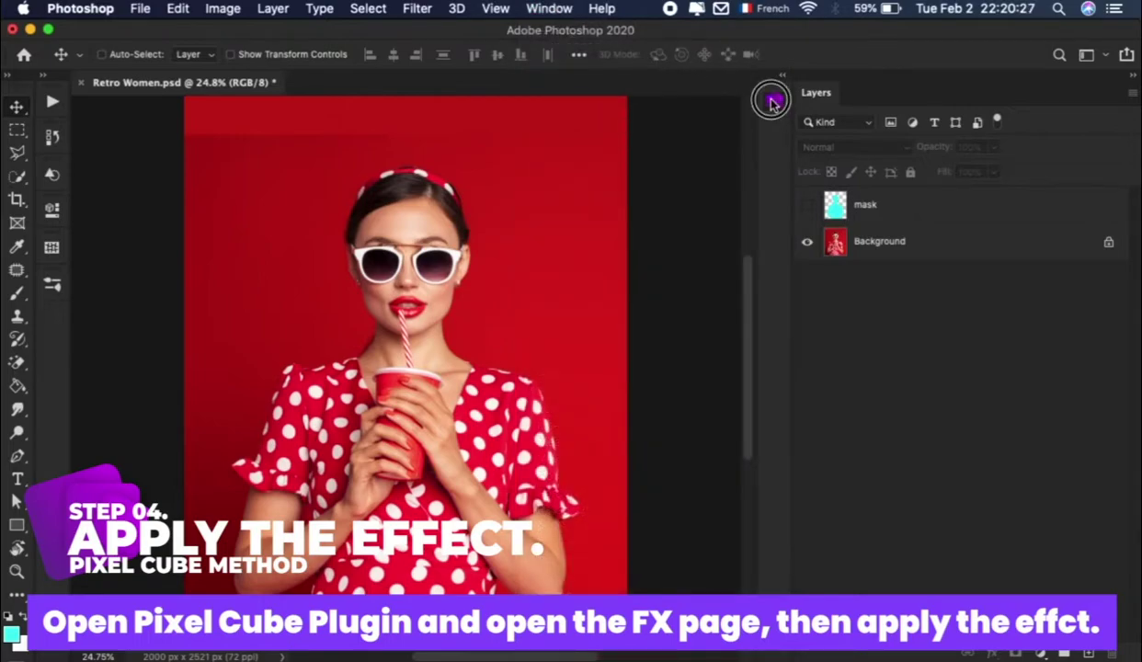
{"action": "left_click", "coordinate": [618, 530]}
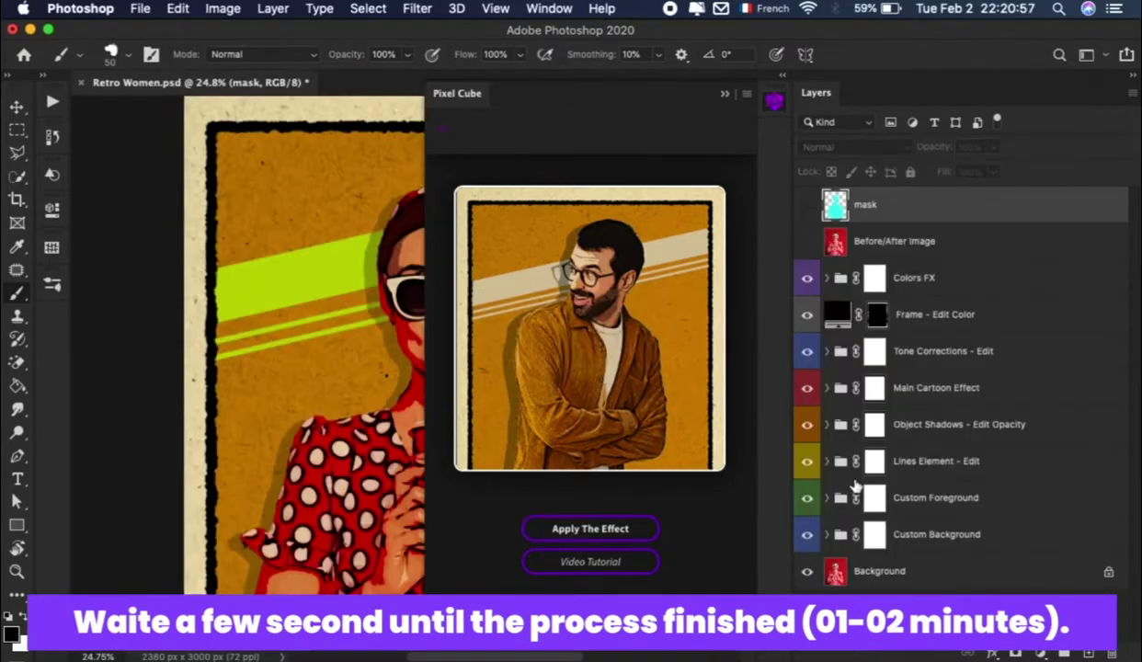
{"action": "left_click", "coordinate": [775, 103]}
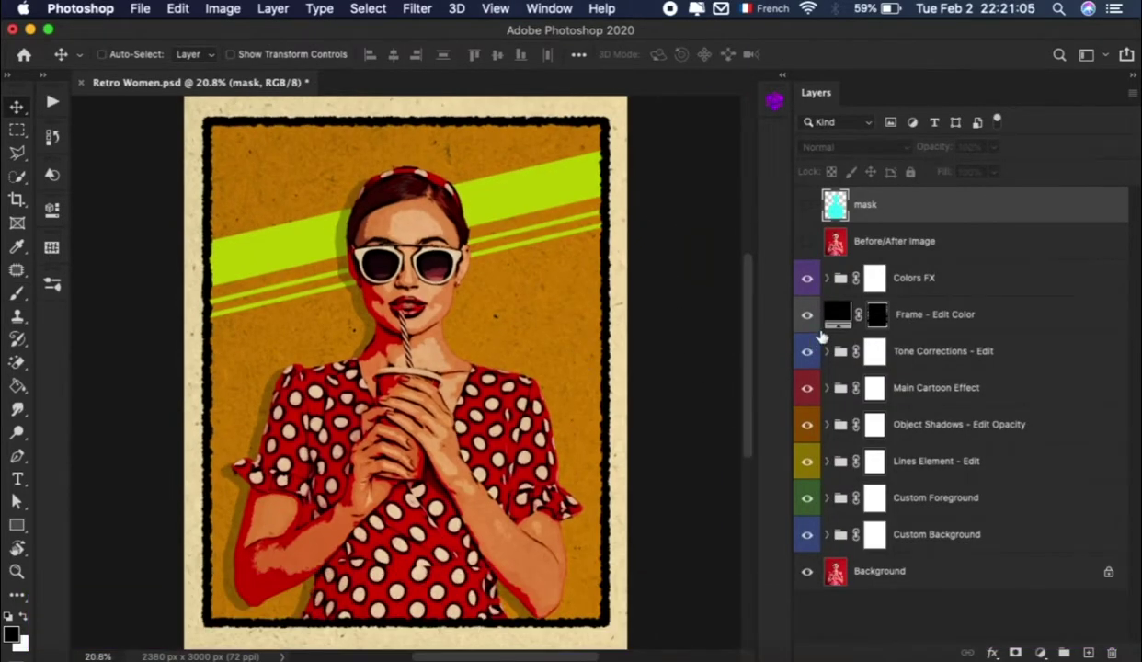
Compare the cartoon poster against the original photo and fit the whole poster on screen
{"action": "left_click", "coordinate": [808, 242]}
{"action": "scroll", "coordinate": [504, 301], "scroll_direction": "up", "scroll_amount": 3}
{"action": "scroll", "coordinate": [496, 299], "scroll_direction": "up", "scroll_amount": 2}
{"action": "scroll", "coordinate": [496, 297], "scroll_direction": "up", "scroll_amount": 5}
{"action": "scroll", "coordinate": [581, 370], "scroll_direction": "down", "scroll_amount": 5}
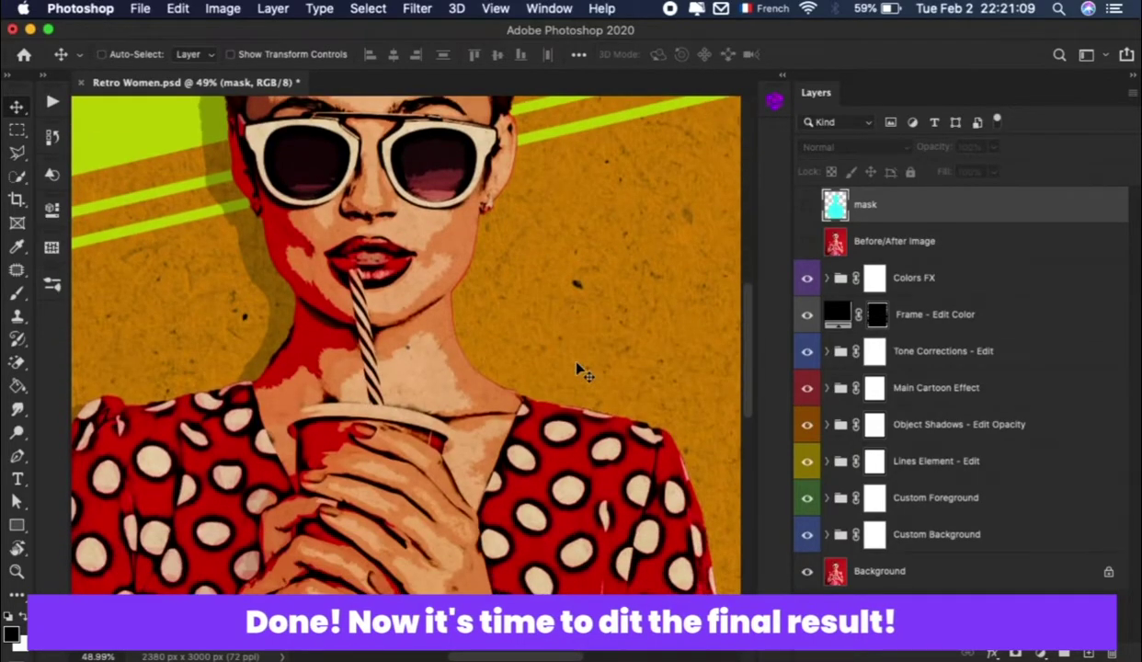
{"action": "scroll", "coordinate": [581, 370], "scroll_direction": "down", "scroll_amount": 5}
{"action": "scroll", "coordinate": [581, 371], "scroll_direction": "left", "scroll_amount": 3}
{"action": "scroll", "coordinate": [581, 370], "scroll_direction": "right", "scroll_amount": 10}
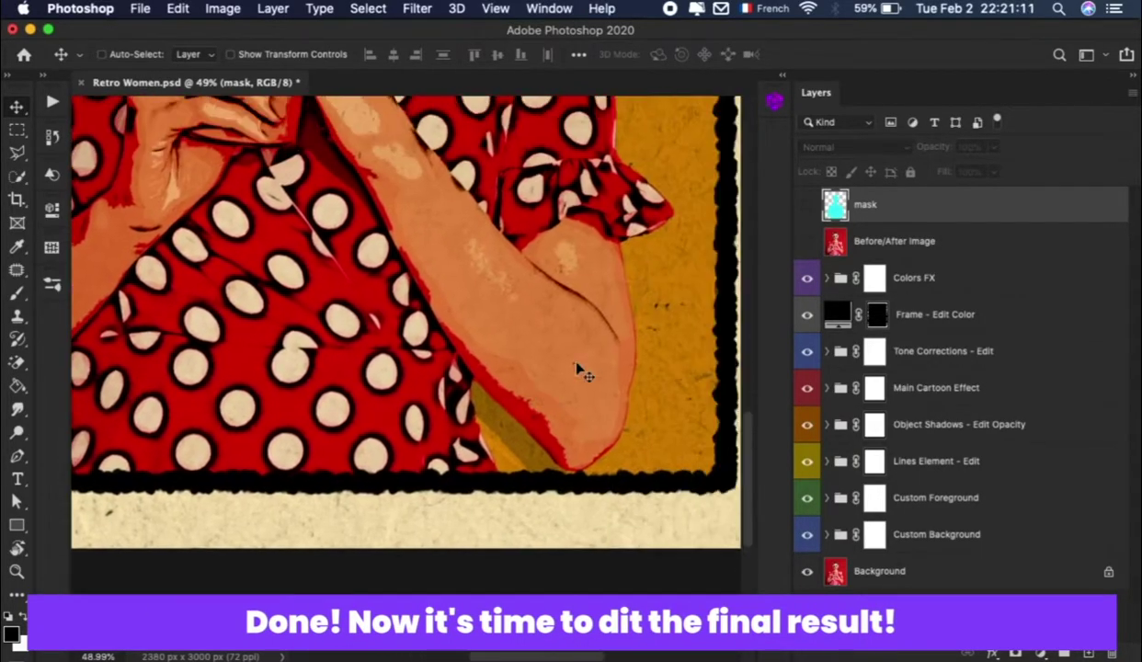
{"action": "scroll", "coordinate": [581, 370], "scroll_direction": "up", "scroll_amount": 2}
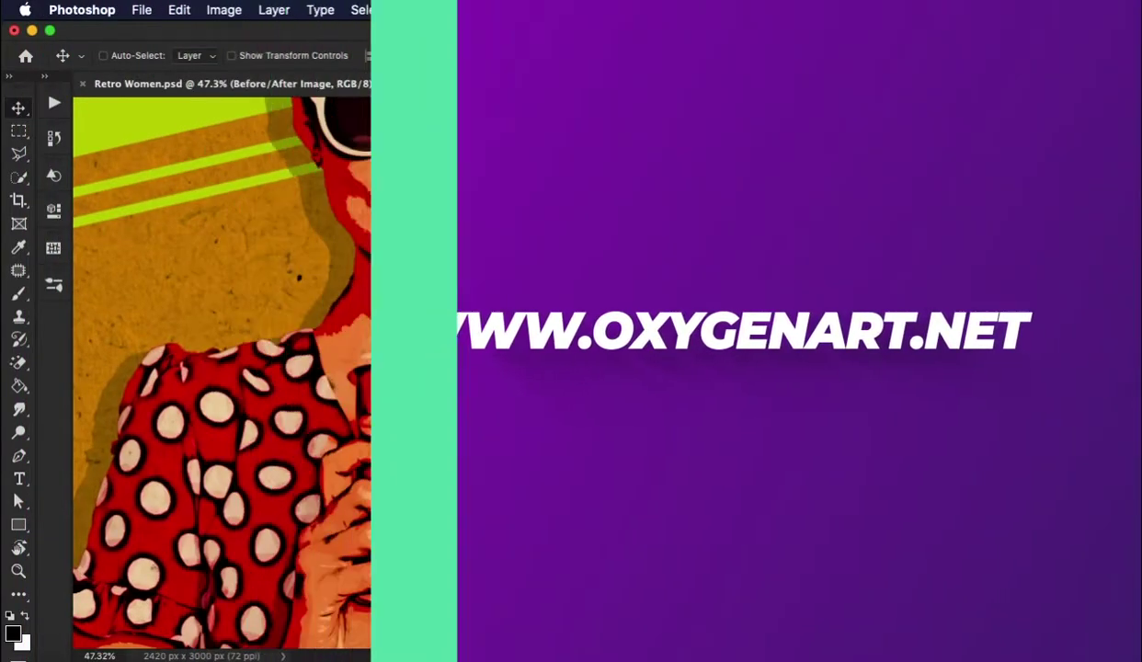
{"action": "scroll", "coordinate": [563, 336], "scroll_direction": "up", "scroll_amount": 5}
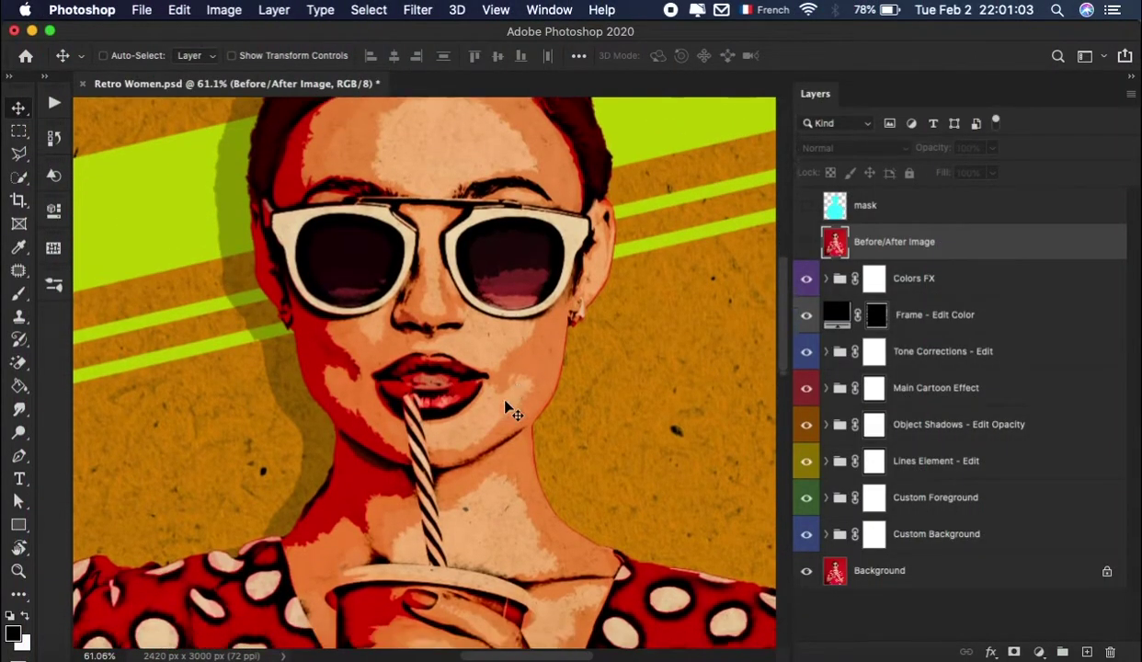
{"action": "scroll", "coordinate": [509, 407], "scroll_direction": "down", "scroll_amount": 5}
{"action": "scroll", "coordinate": [509, 407], "scroll_direction": "down", "scroll_amount": 2}
{"action": "scroll", "coordinate": [506, 405], "scroll_direction": "up", "scroll_amount": 2}
{"action": "key", "text": "super+0"}
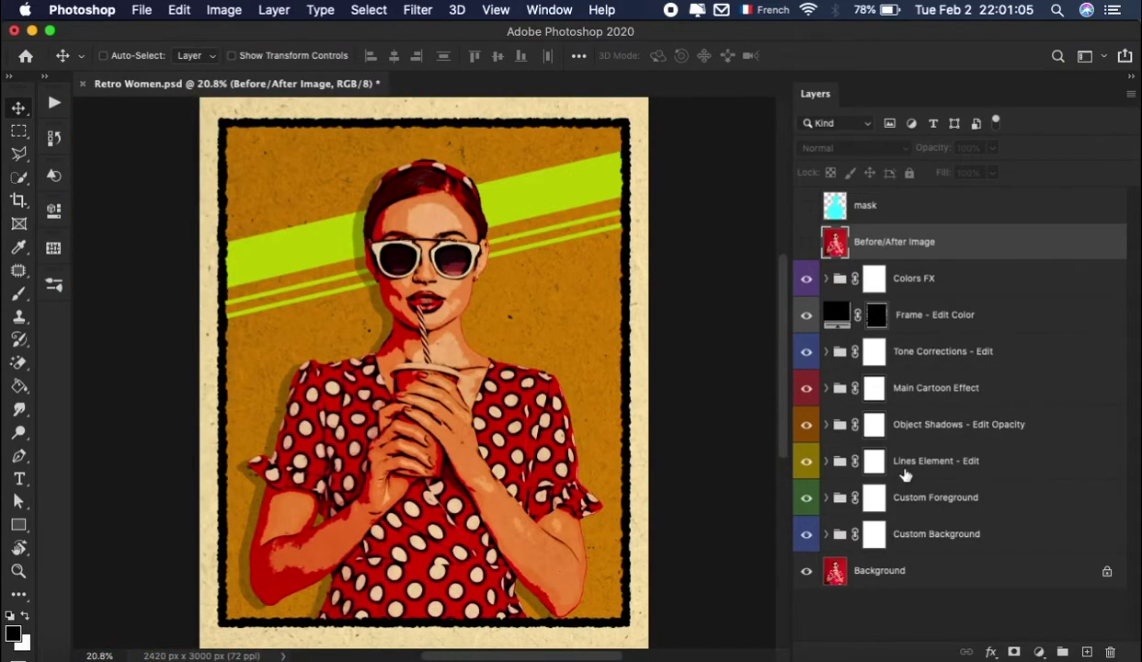
{"action": "left_click", "coordinate": [923, 288]}
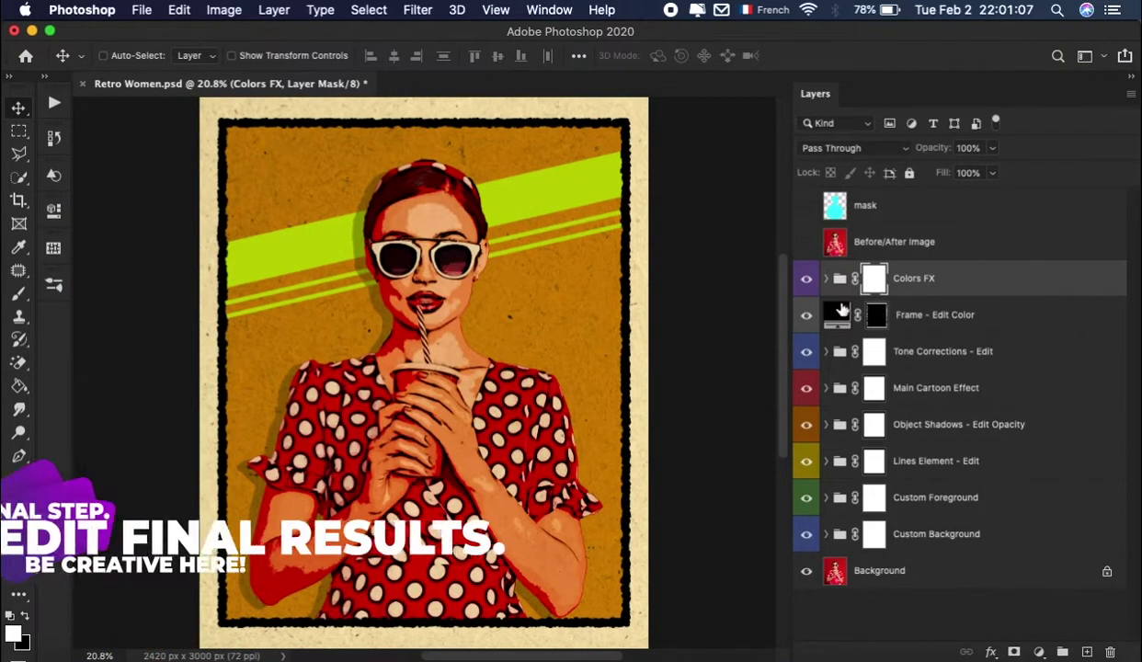
{"action": "left_click", "coordinate": [826, 277]}
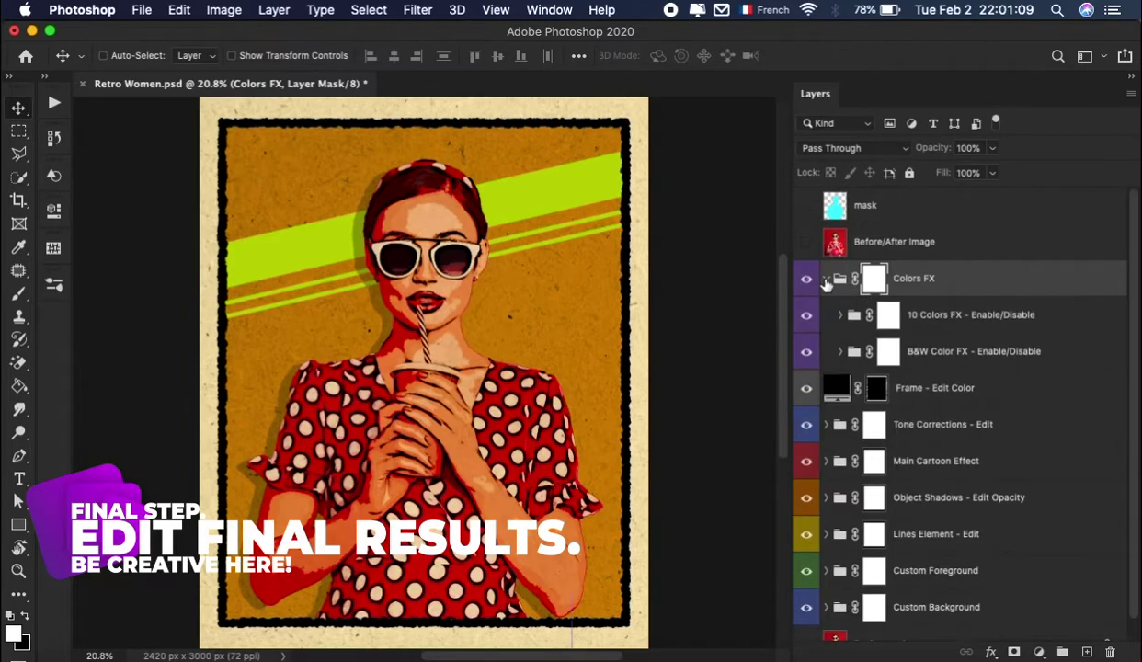
{"action": "left_click", "coordinate": [998, 315]}
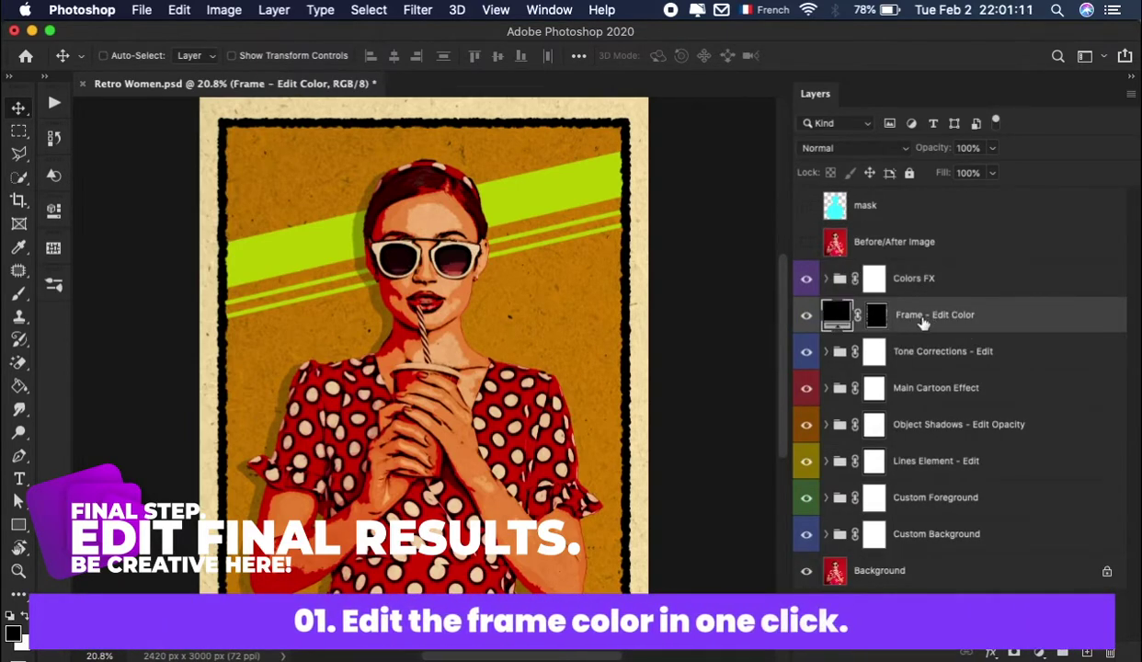
{"action": "scroll", "coordinate": [667, 275], "scroll_direction": "up", "scroll_amount": 3}
{"action": "scroll", "coordinate": [709, 254], "scroll_direction": "up", "scroll_amount": 4}
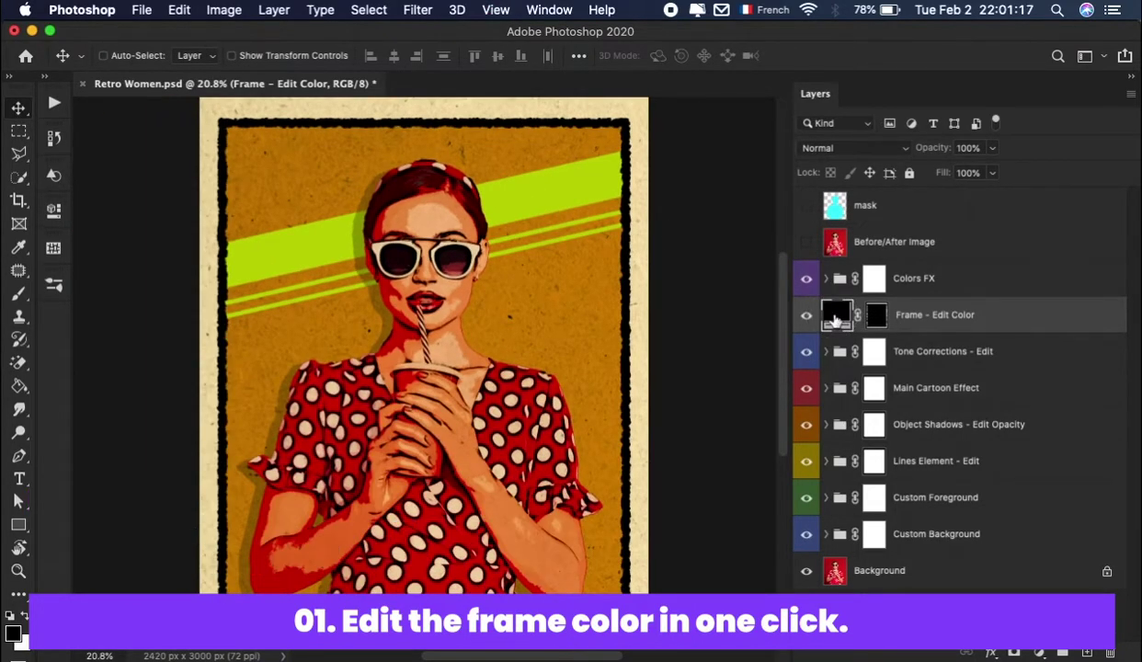
{"action": "double_click", "coordinate": [836, 315]}
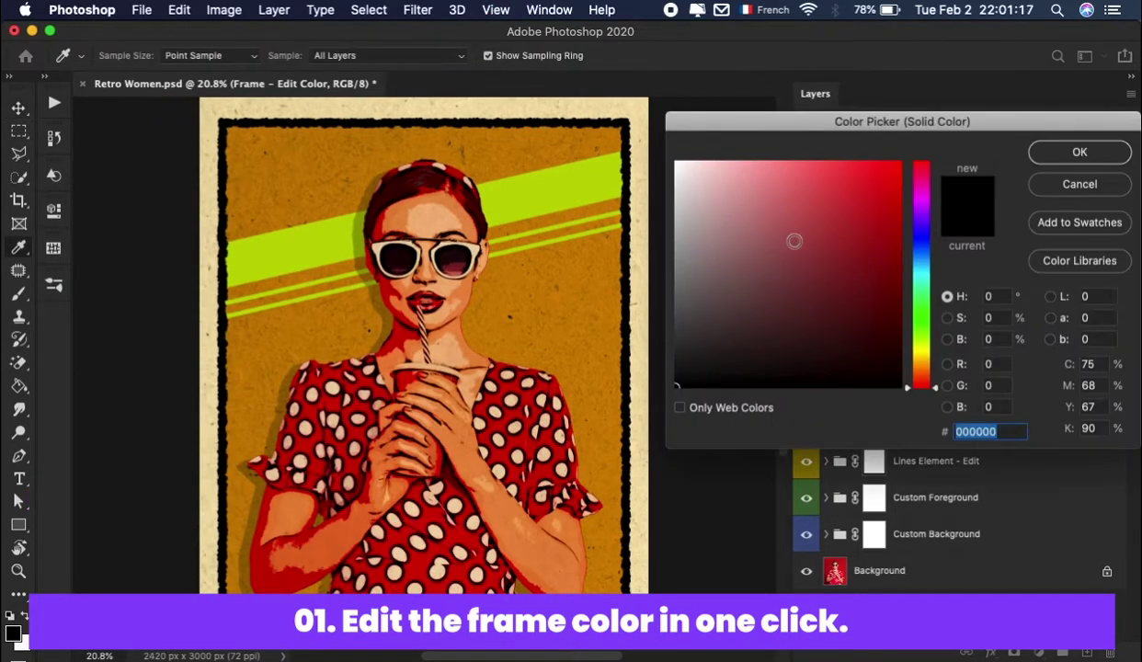
{"action": "left_click", "coordinate": [657, 147]}
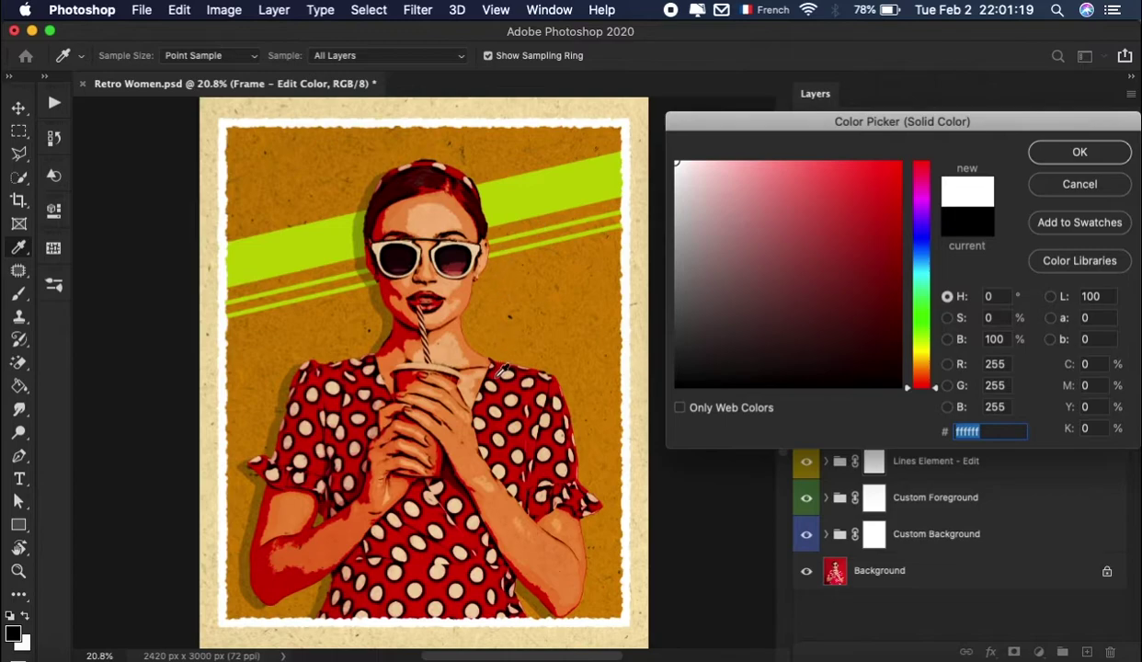
{"action": "left_click", "coordinate": [512, 372]}
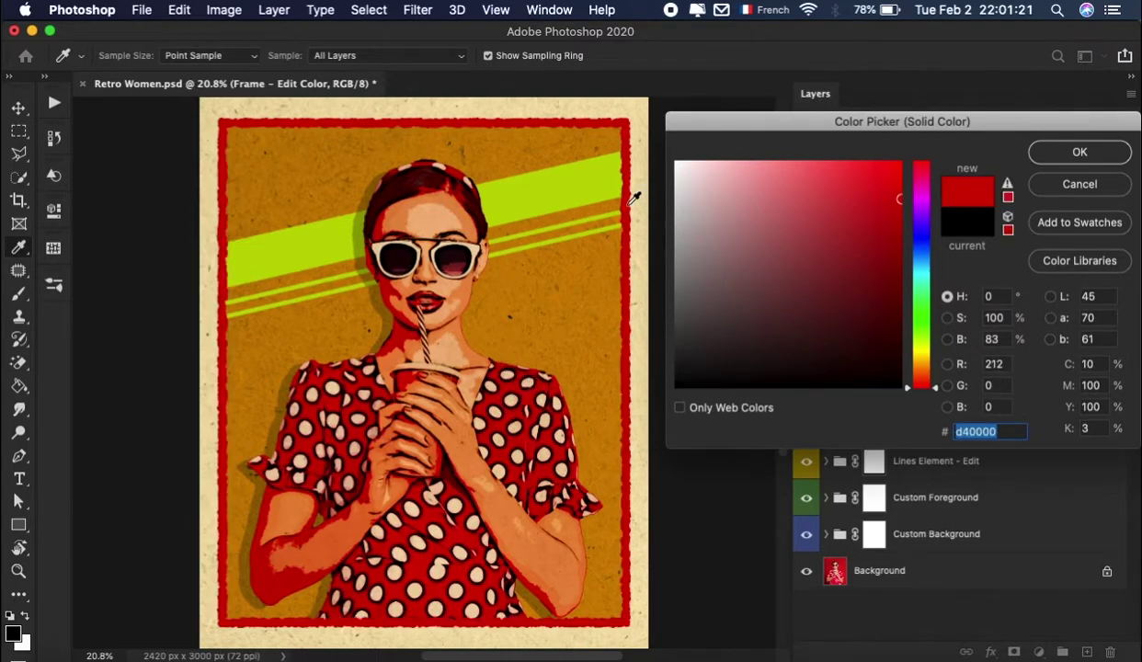
{"action": "left_click_drag", "start_coordinate": [579, 359], "coordinate": [555, 465]}
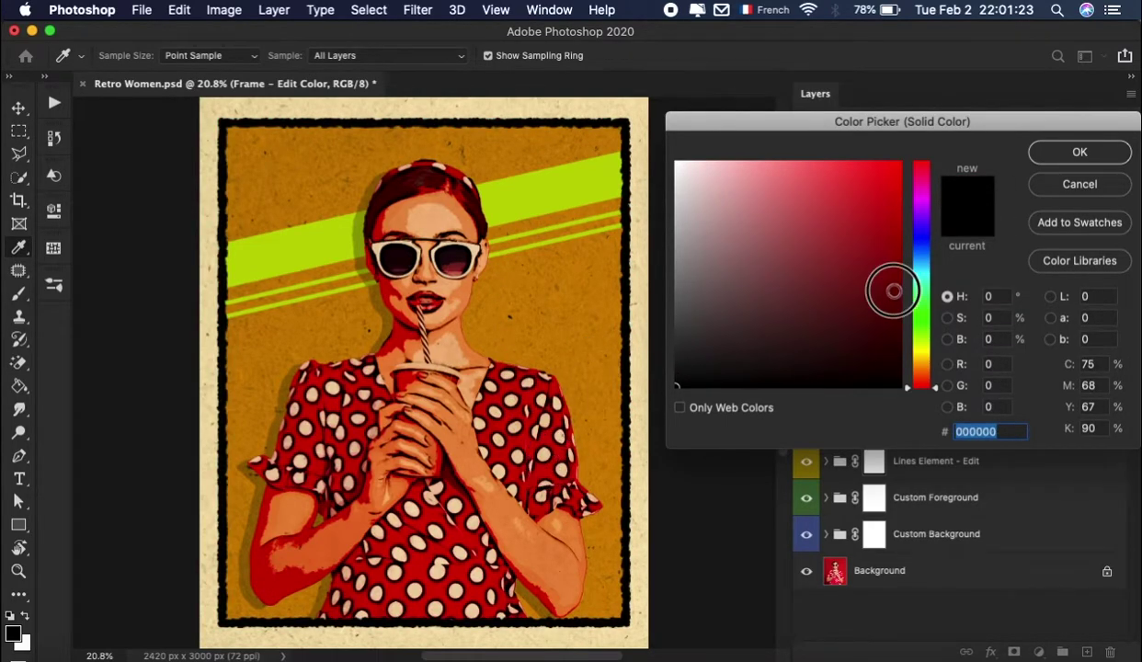
{"action": "left_click", "coordinate": [894, 290]}
{"action": "left_click_drag", "start_coordinate": [921, 166], "coordinate": [917, 346]}
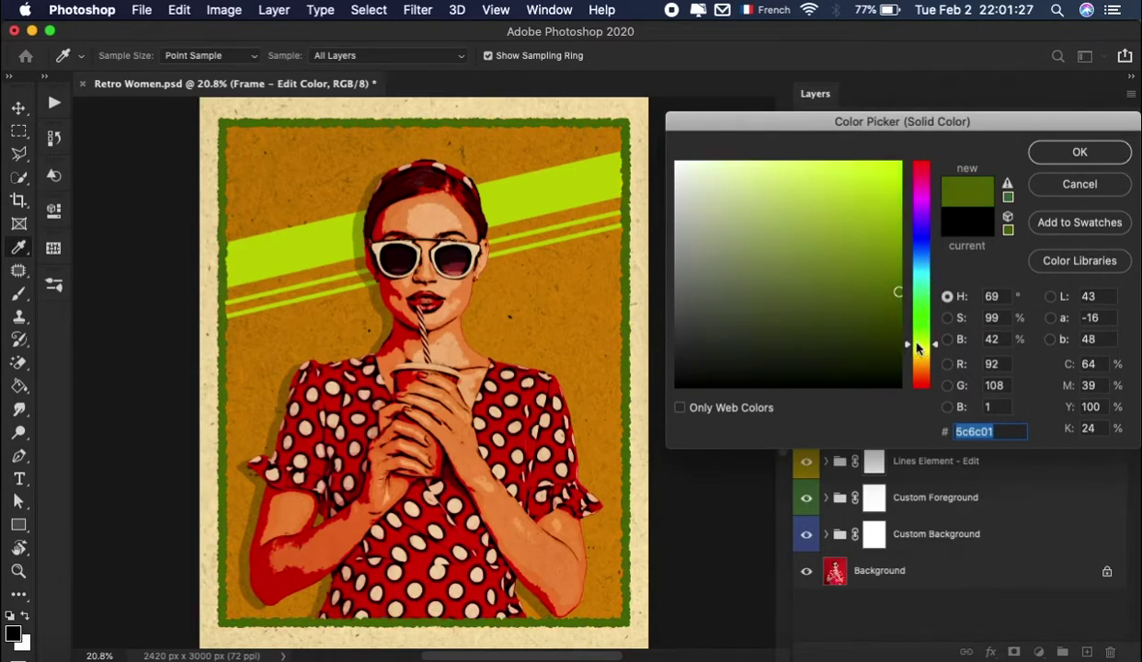
{"action": "left_click", "coordinate": [542, 189]}
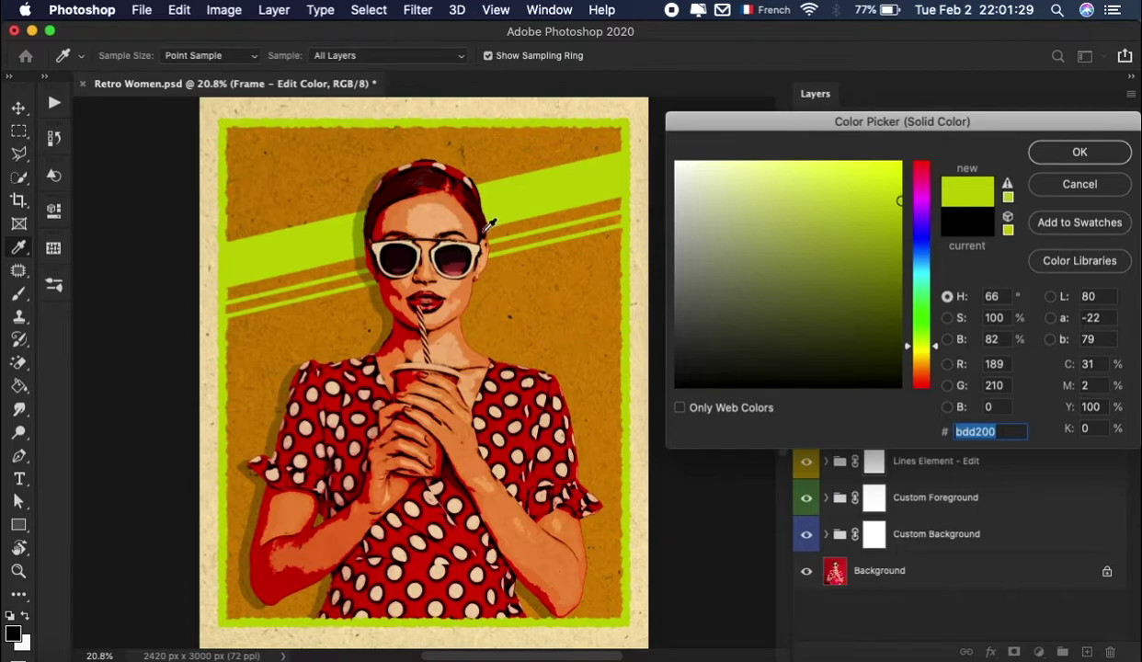
{"action": "left_click", "coordinate": [450, 219]}
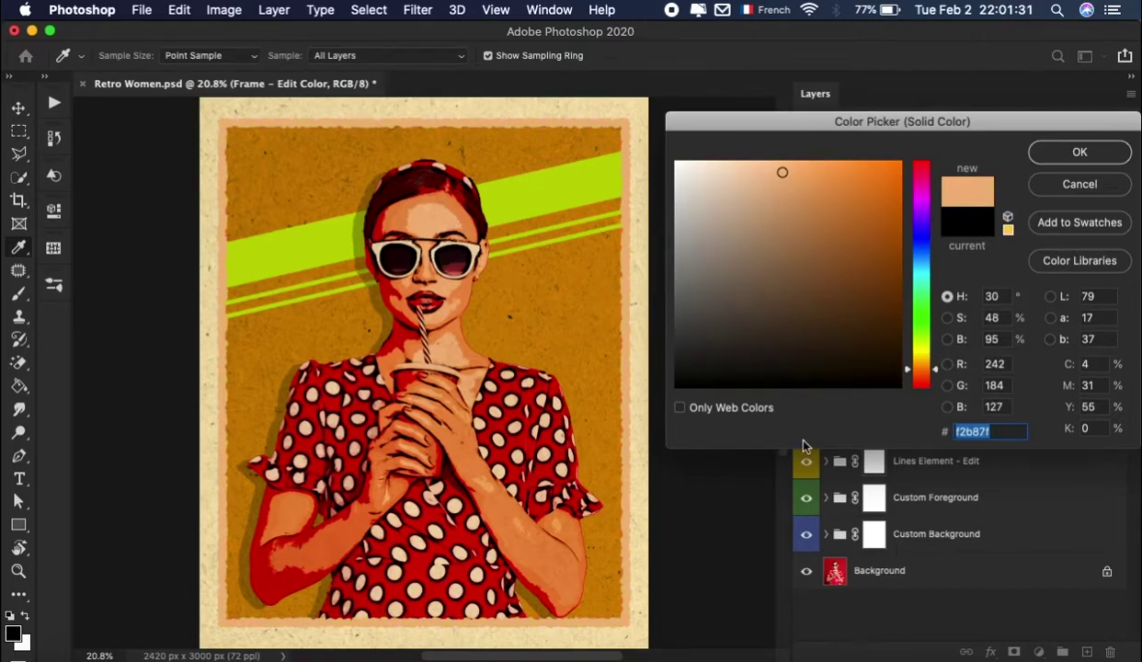
{"action": "left_click", "coordinate": [524, 477]}
{"action": "key", "text": "Return"}
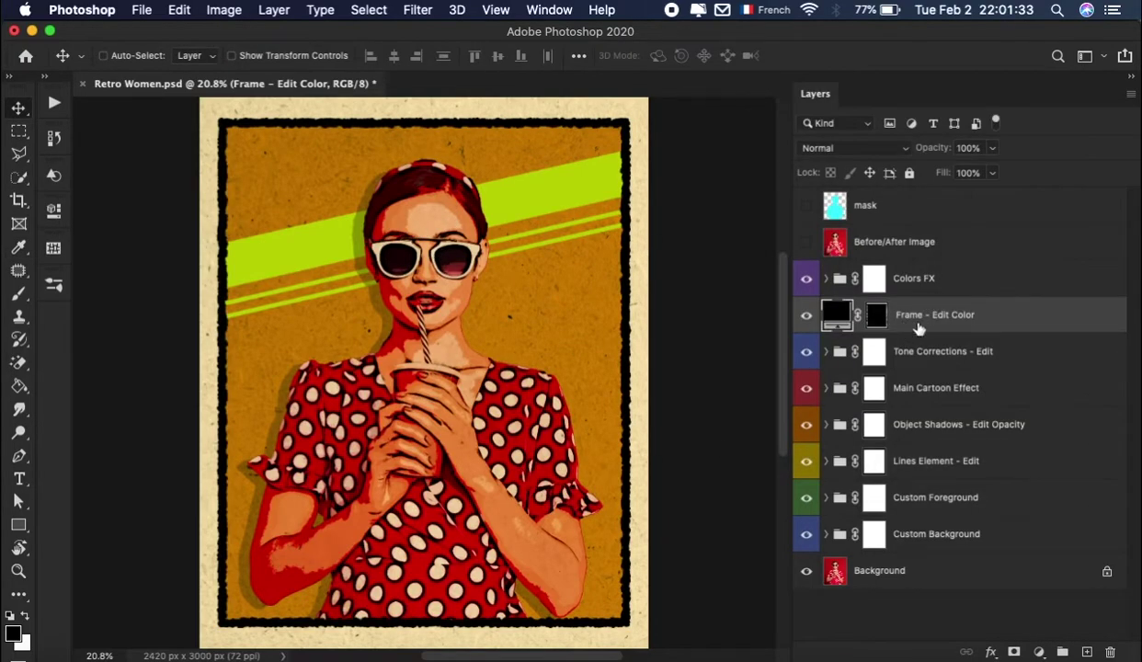
{"action": "left_click", "coordinate": [968, 354]}
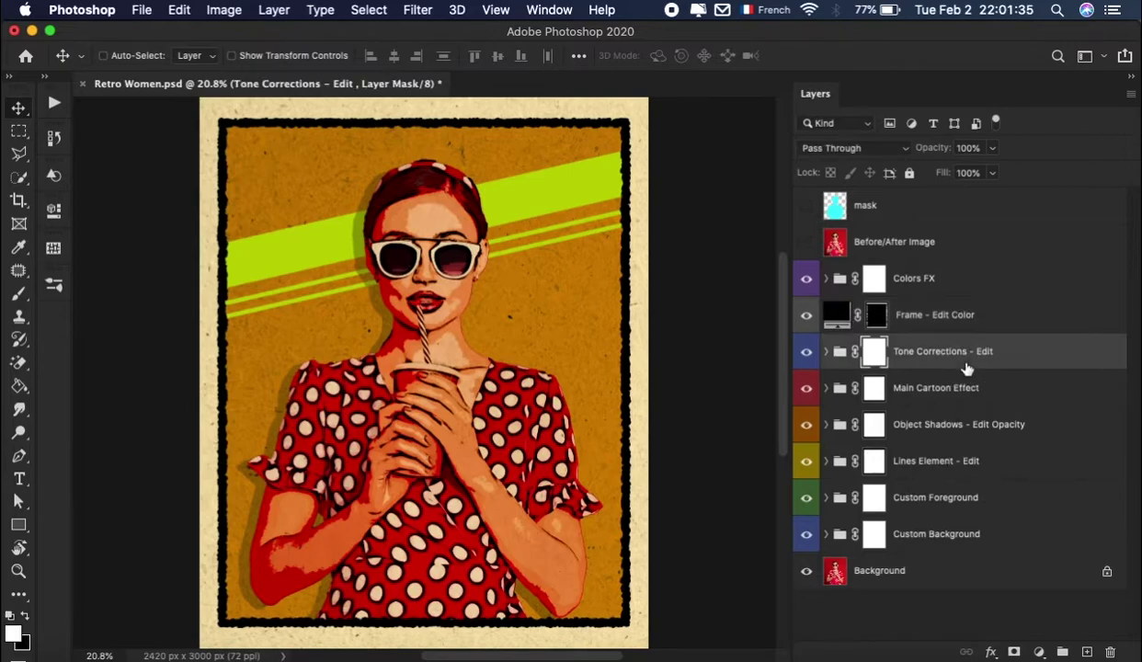
Set Hue/Saturation 1 in Tone Corrections - Edit to +25 saturation
{"action": "left_click", "coordinate": [826, 352]}
{"action": "left_click", "coordinate": [938, 426]}
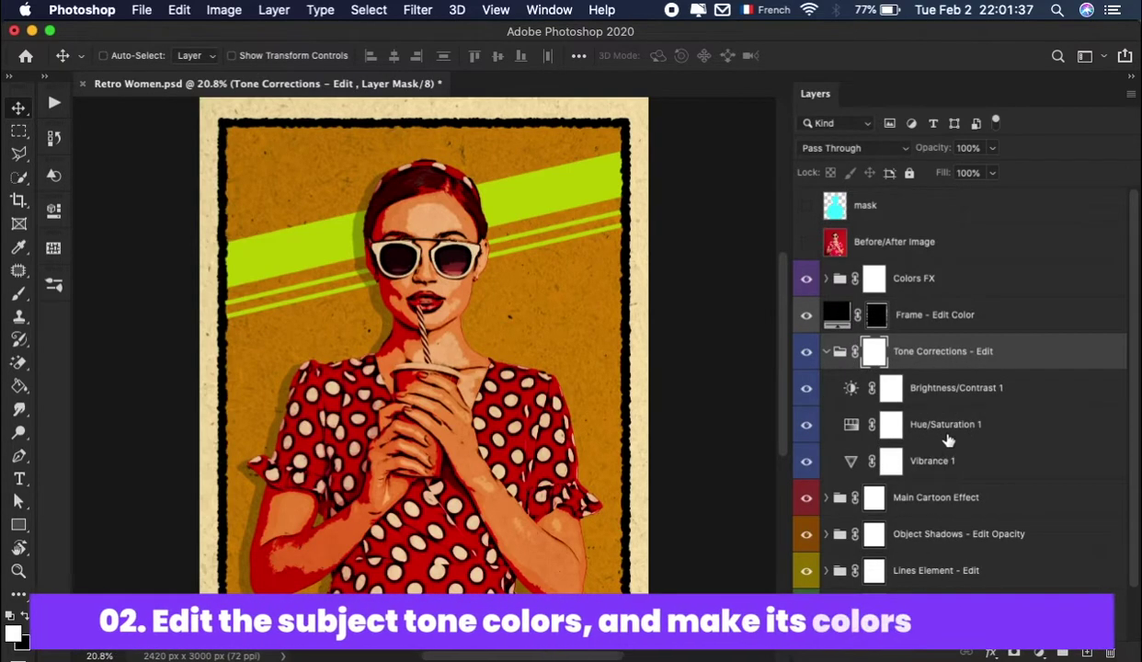
{"action": "double_click", "coordinate": [852, 424]}
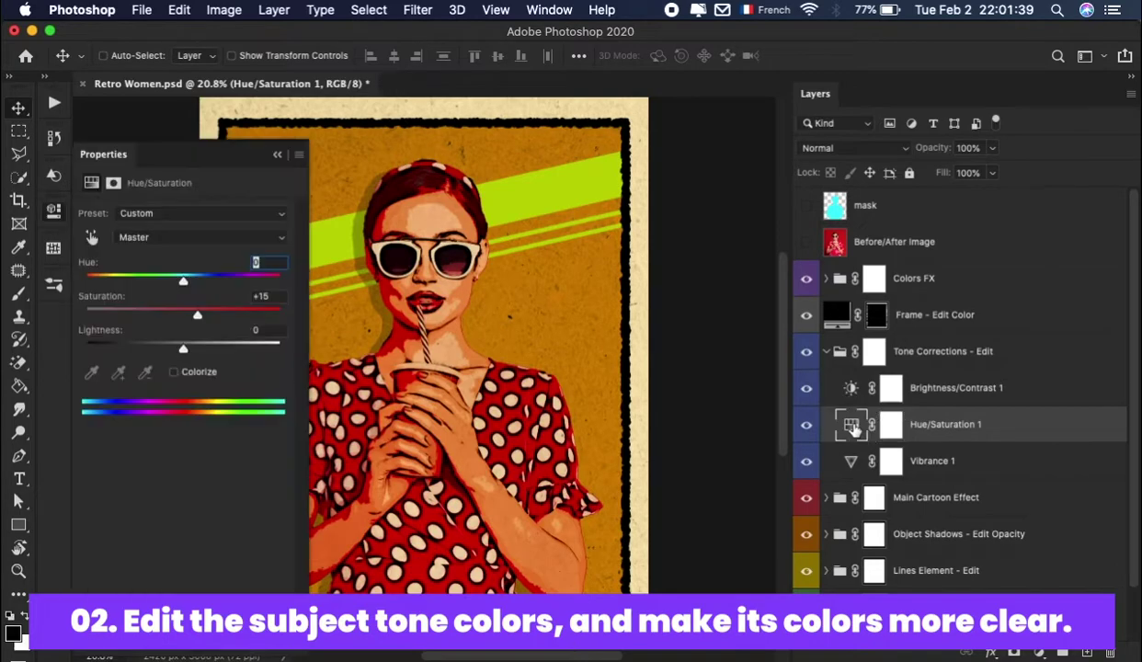
{"action": "scroll", "coordinate": [472, 361], "scroll_direction": "up", "scroll_amount": 3}
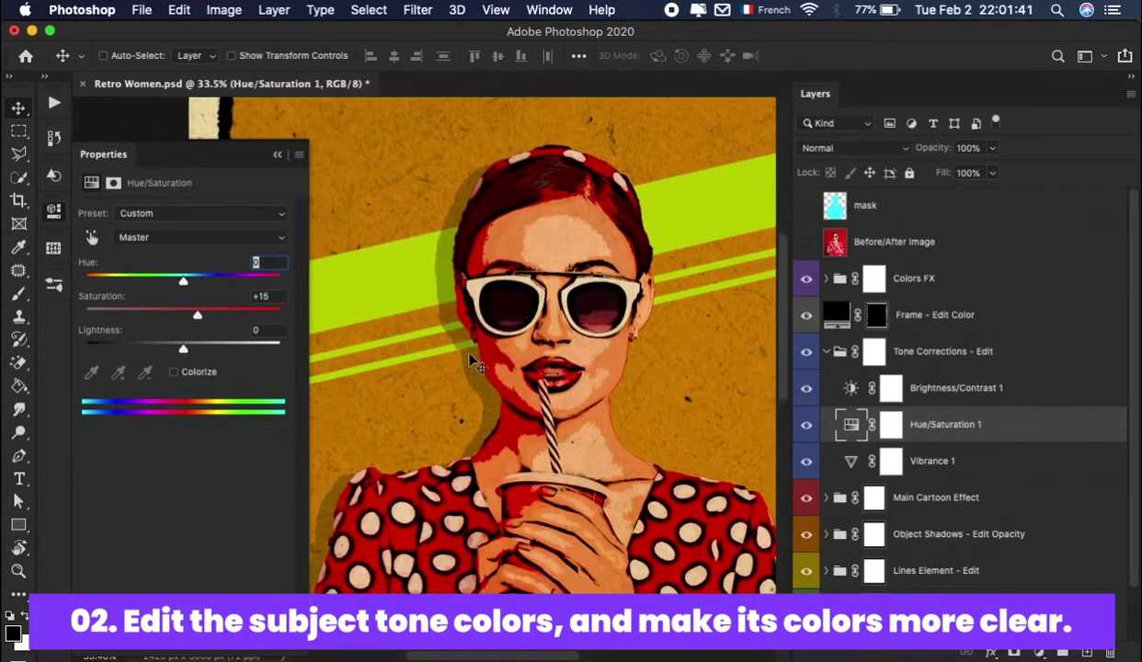
{"action": "left_click", "coordinate": [268, 297]}
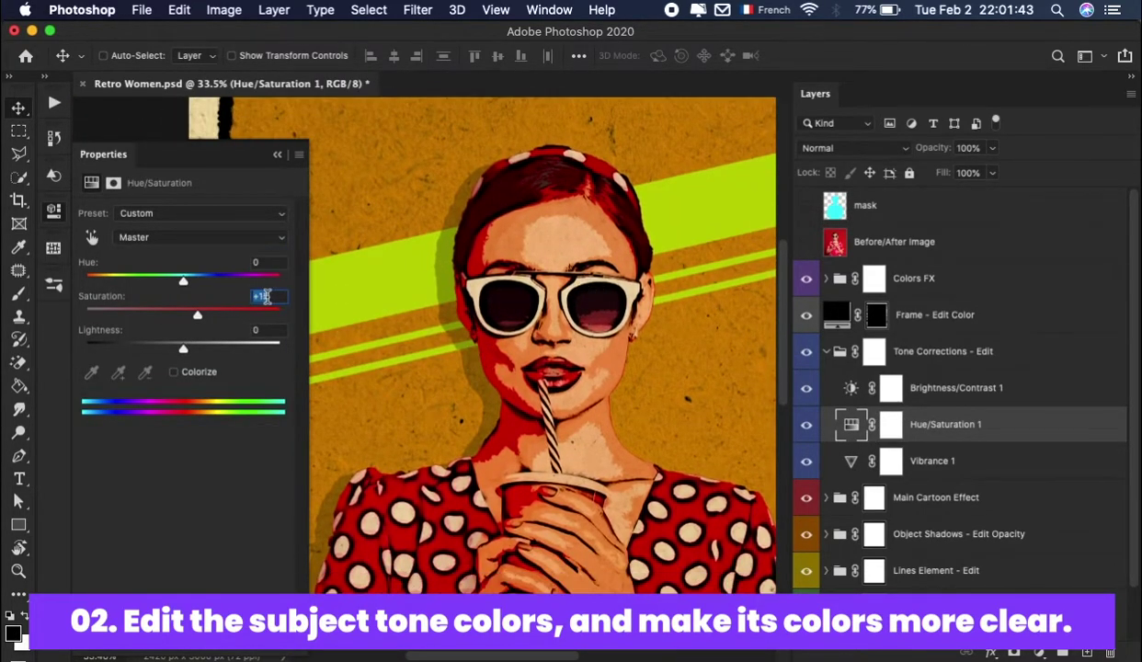
{"action": "type", "text": "10"}
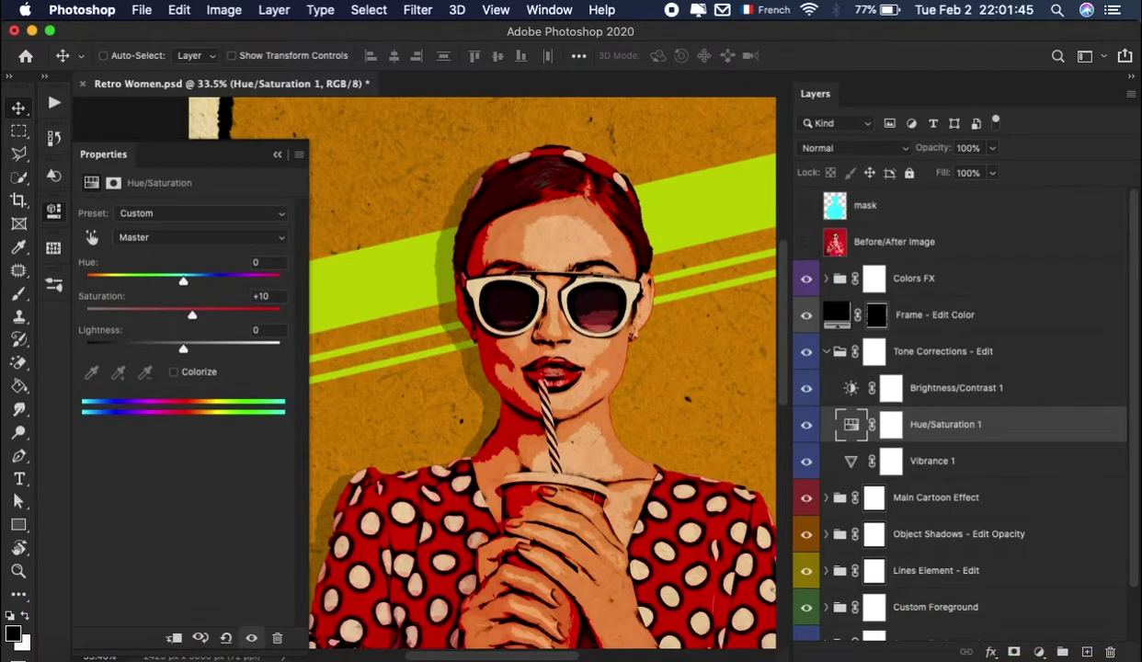
{"action": "left_click", "coordinate": [262, 296]}
{"action": "type", "text": "25"}
{"action": "key", "text": "super+0"}
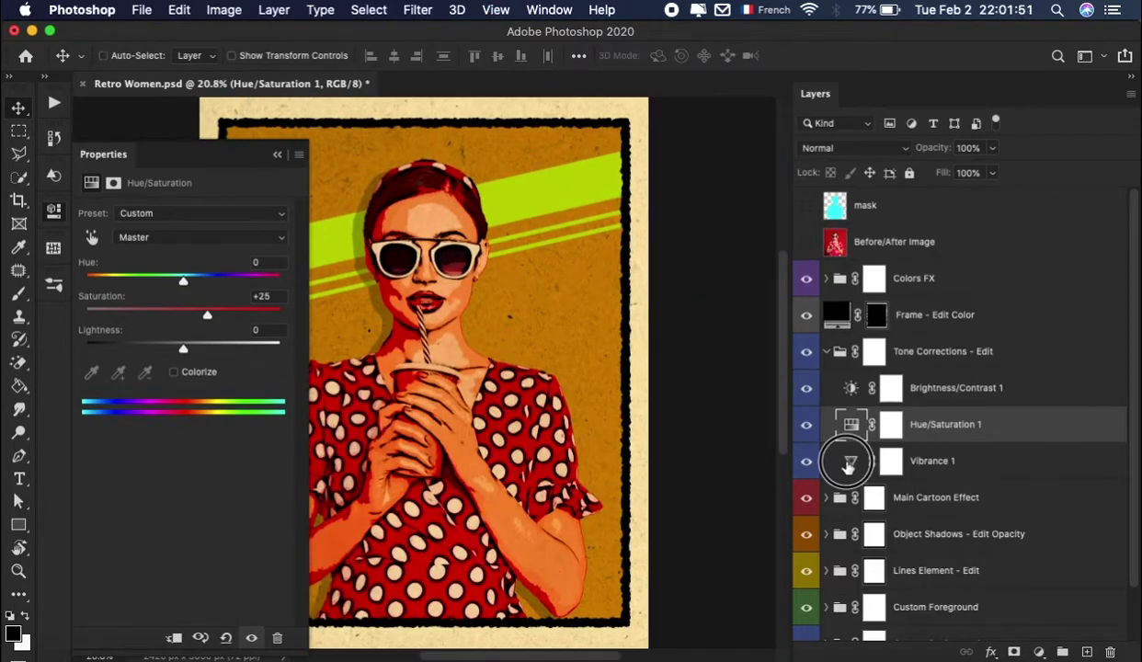
Set Vibrance 1 to +30 vibrance
{"action": "left_click", "coordinate": [848, 465]}
{"action": "left_click", "coordinate": [264, 212]}
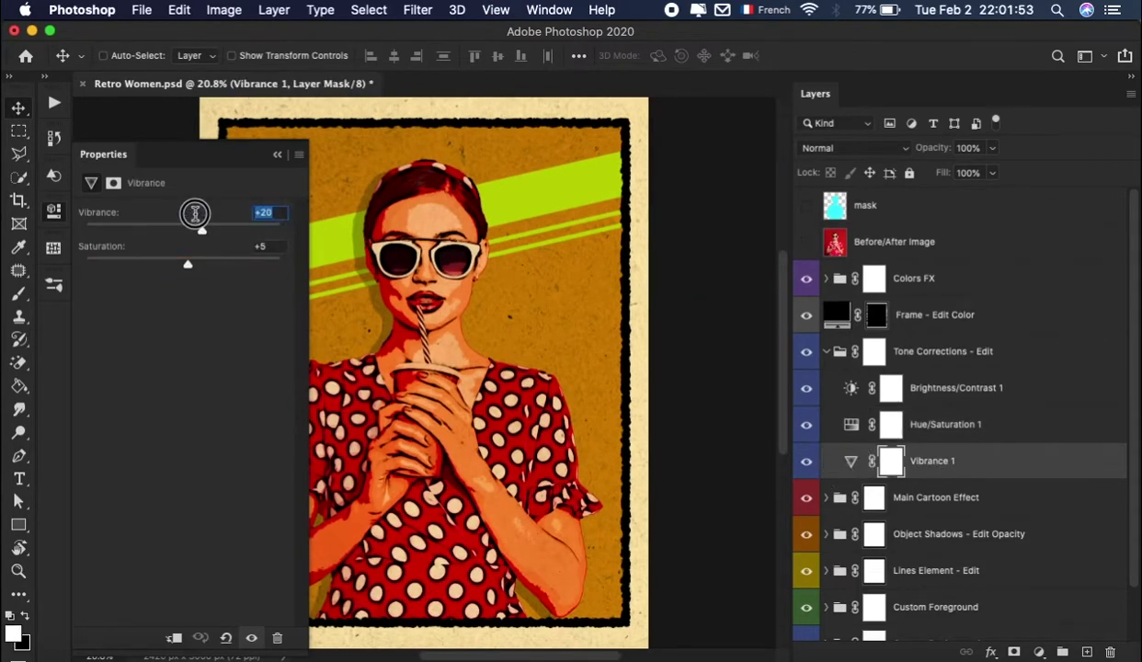
{"action": "type", "text": "30"}
{"action": "scroll", "coordinate": [450, 216], "scroll_direction": "up", "scroll_amount": 2}
{"action": "scroll", "coordinate": [455, 221], "scroll_direction": "up", "scroll_amount": 1}
{"action": "scroll", "coordinate": [534, 294], "scroll_direction": "up", "scroll_amount": 2}
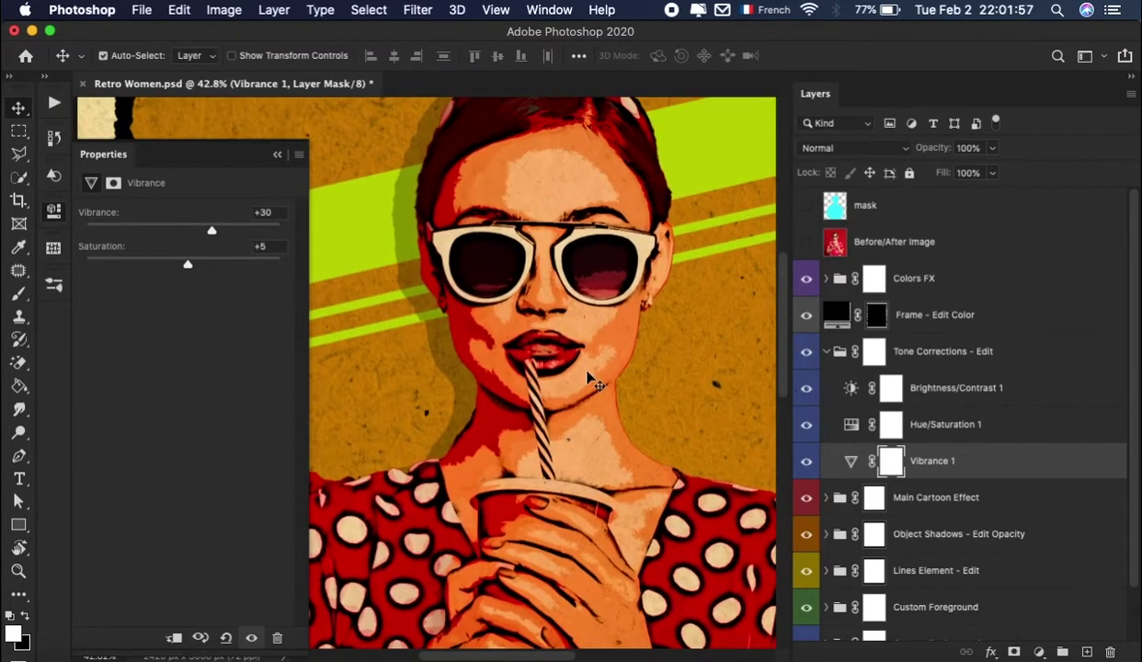
{"action": "scroll", "coordinate": [598, 380], "scroll_direction": "down", "scroll_amount": 3}
Collapse the Tone Corrections - Edit group and hide the adjustment properties
{"action": "left_click", "coordinate": [919, 361]}
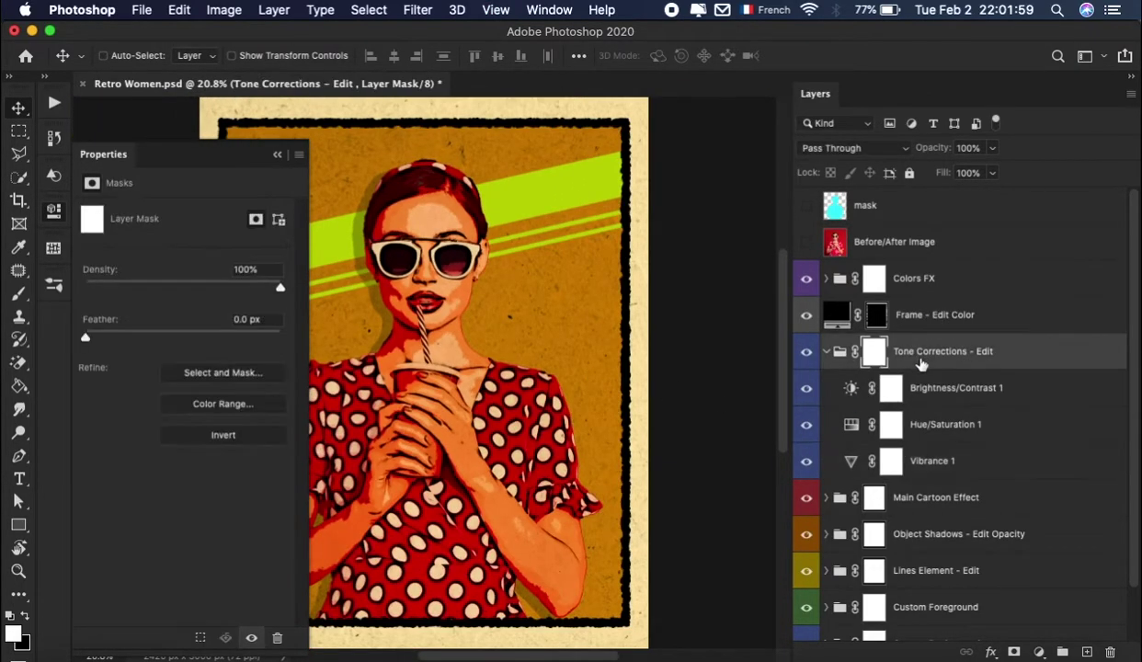
{"action": "left_click", "coordinate": [826, 351]}
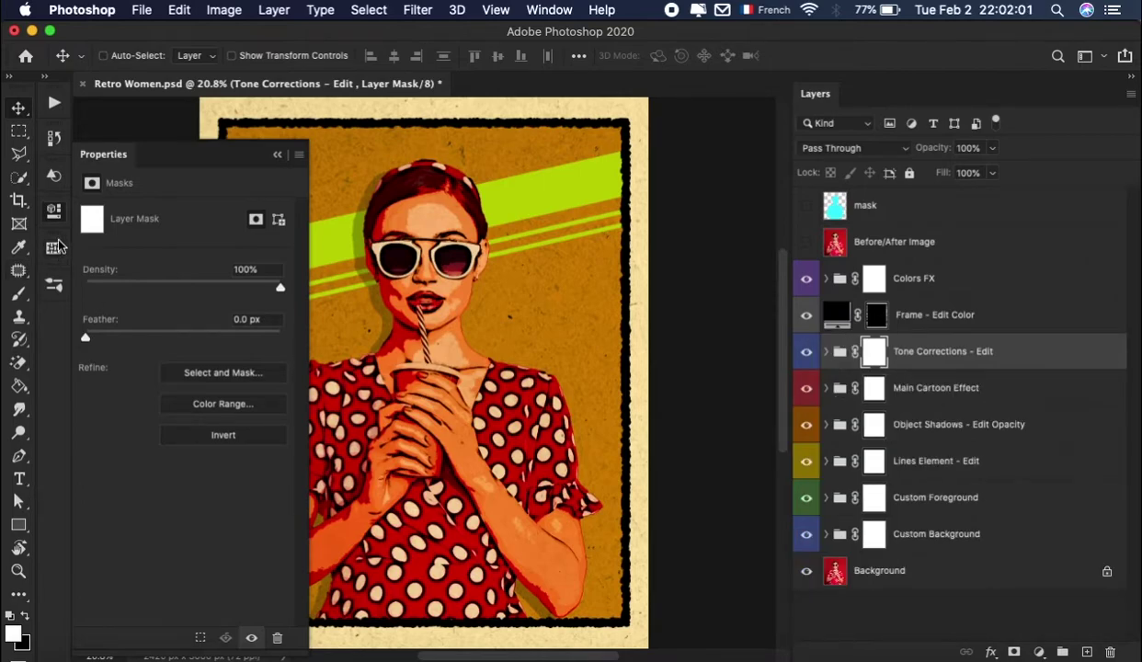
{"action": "left_click", "coordinate": [56, 245]}
{"action": "left_click", "coordinate": [948, 395]}
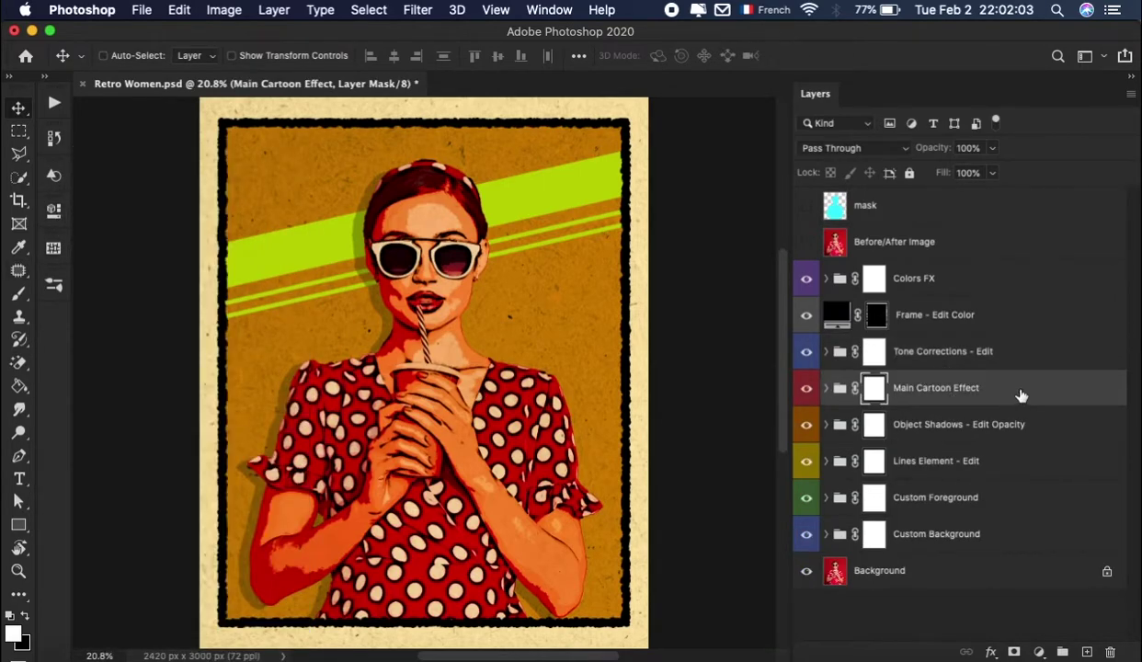
Expand Main Cartoon Effect and set the Edit Object Contrast brightness to 20
{"action": "left_click", "coordinate": [830, 389]}
{"action": "scroll", "coordinate": [1009, 421], "scroll_direction": "down", "scroll_amount": 2}
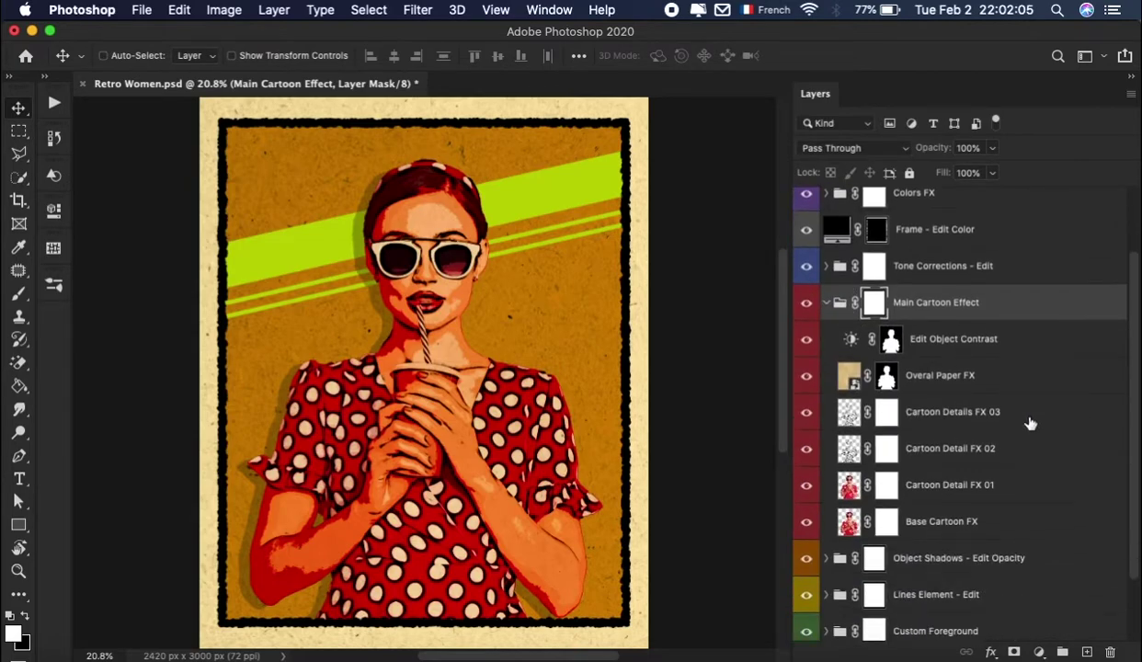
{"action": "scroll", "coordinate": [1028, 420], "scroll_direction": "down", "scroll_amount": 2}
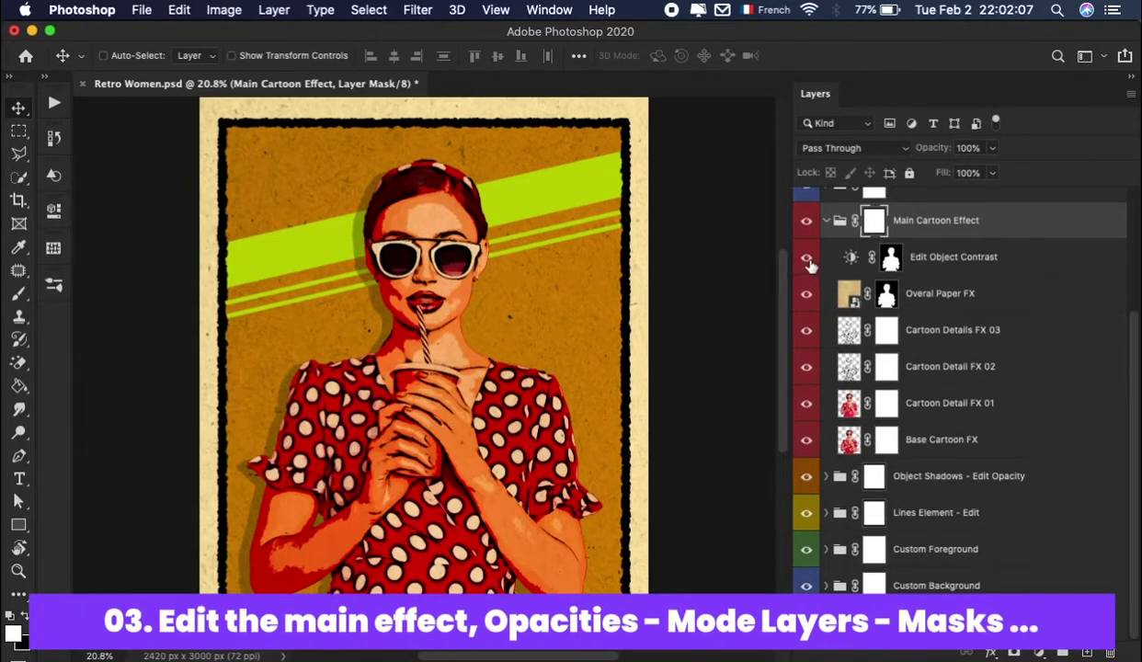
{"action": "scroll", "coordinate": [476, 265], "scroll_direction": "up", "scroll_amount": 2}
{"action": "scroll", "coordinate": [476, 266], "scroll_direction": "up", "scroll_amount": 2}
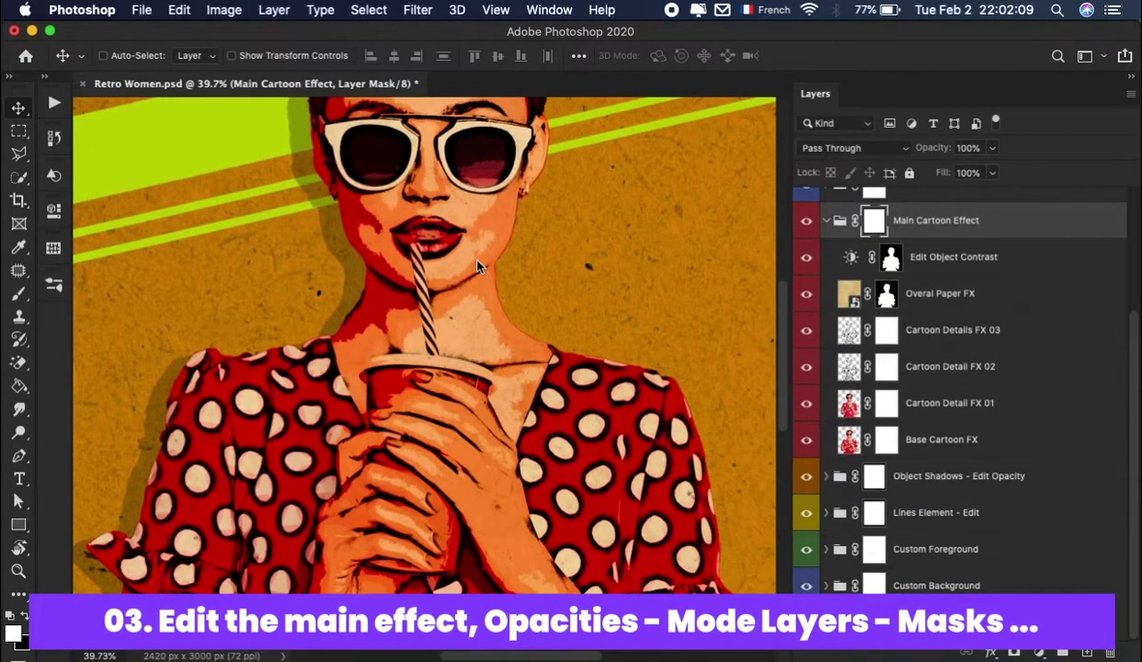
{"action": "scroll", "coordinate": [476, 266], "scroll_direction": "up", "scroll_amount": 1}
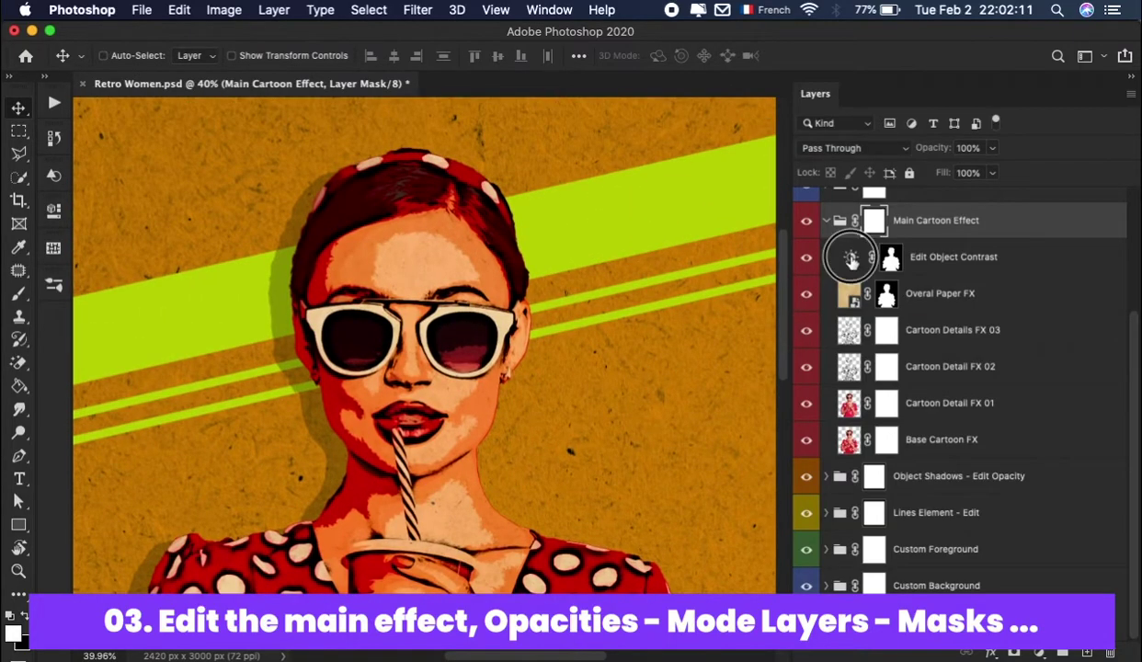
{"action": "double_click", "coordinate": [851, 261]}
{"action": "scroll", "coordinate": [354, 276], "scroll_direction": "left", "scroll_amount": 5}
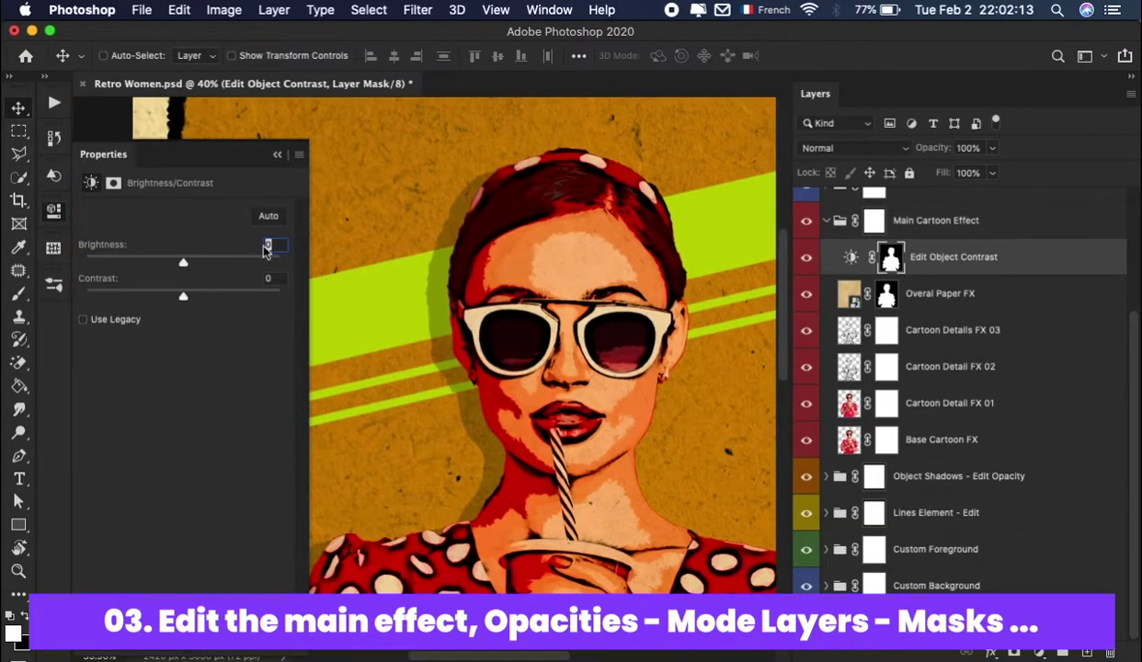
{"action": "type", "text": "30"}
{"action": "type", "text": "20"}
{"action": "key", "text": "Return"}
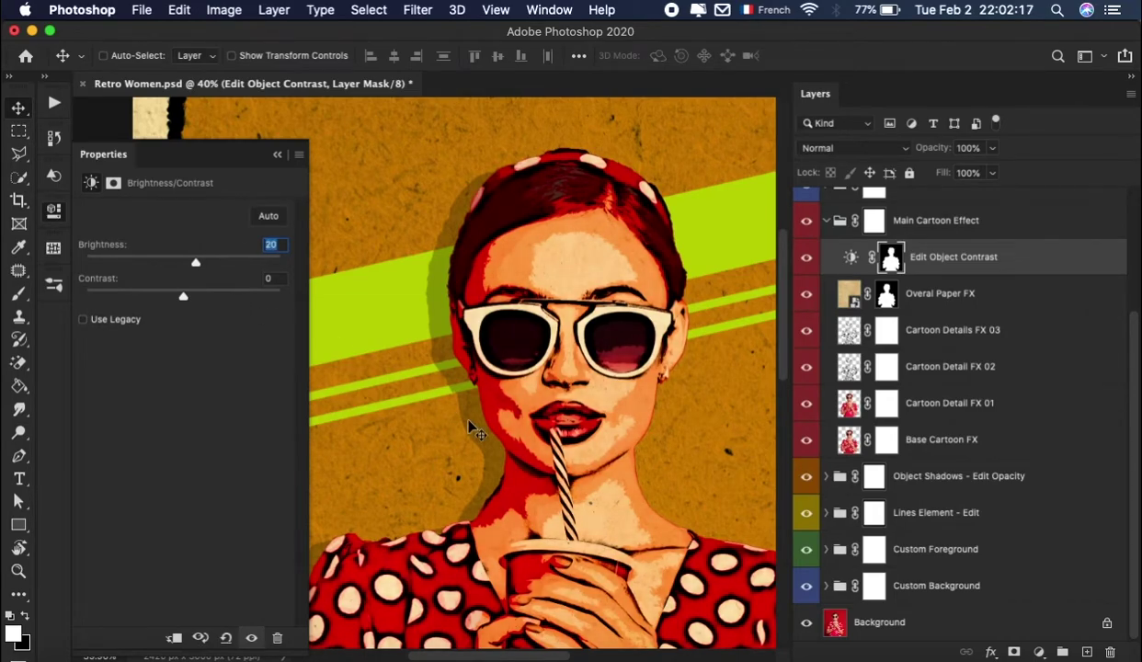
{"action": "scroll", "coordinate": [469, 428], "scroll_direction": "down", "scroll_amount": 10}
{"action": "scroll", "coordinate": [469, 427], "scroll_direction": "up", "scroll_amount": 9}
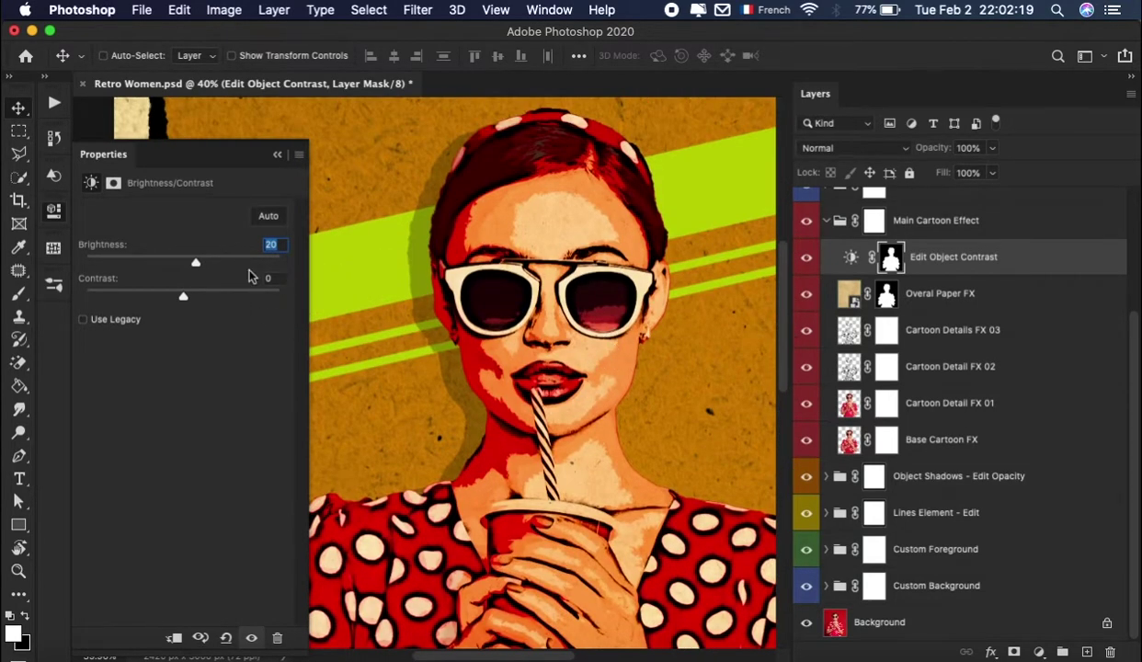
{"action": "left_click", "coordinate": [48, 213]}
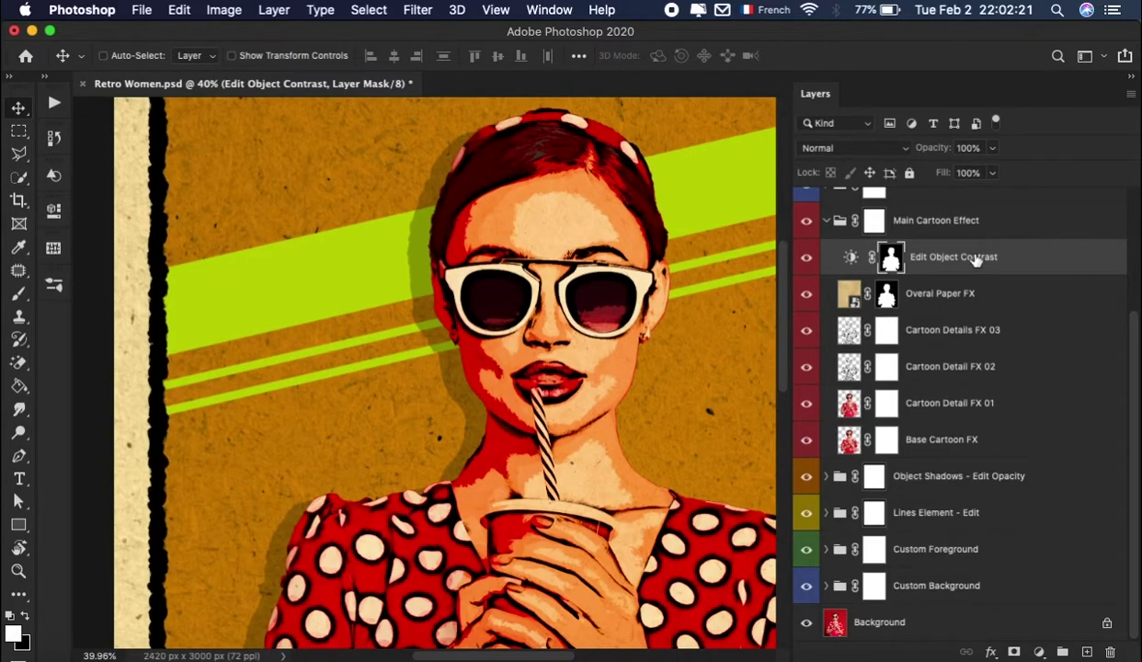
Compare the Overal Paper FX texture on and off, then set its opacity to 50%
{"action": "left_click", "coordinate": [959, 296]}
{"action": "left_click", "coordinate": [806, 294]}
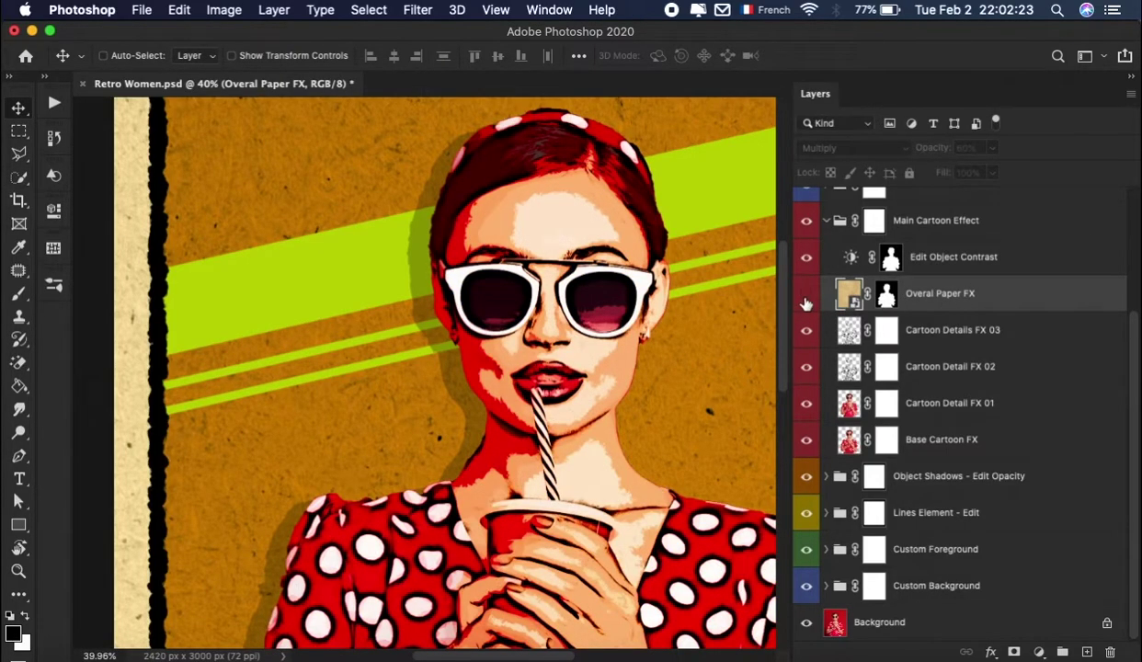
{"action": "scroll", "coordinate": [567, 230], "scroll_direction": "up", "scroll_amount": 2}
{"action": "scroll", "coordinate": [570, 229], "scroll_direction": "up", "scroll_amount": 3}
{"action": "scroll", "coordinate": [570, 230], "scroll_direction": "up", "scroll_amount": 1}
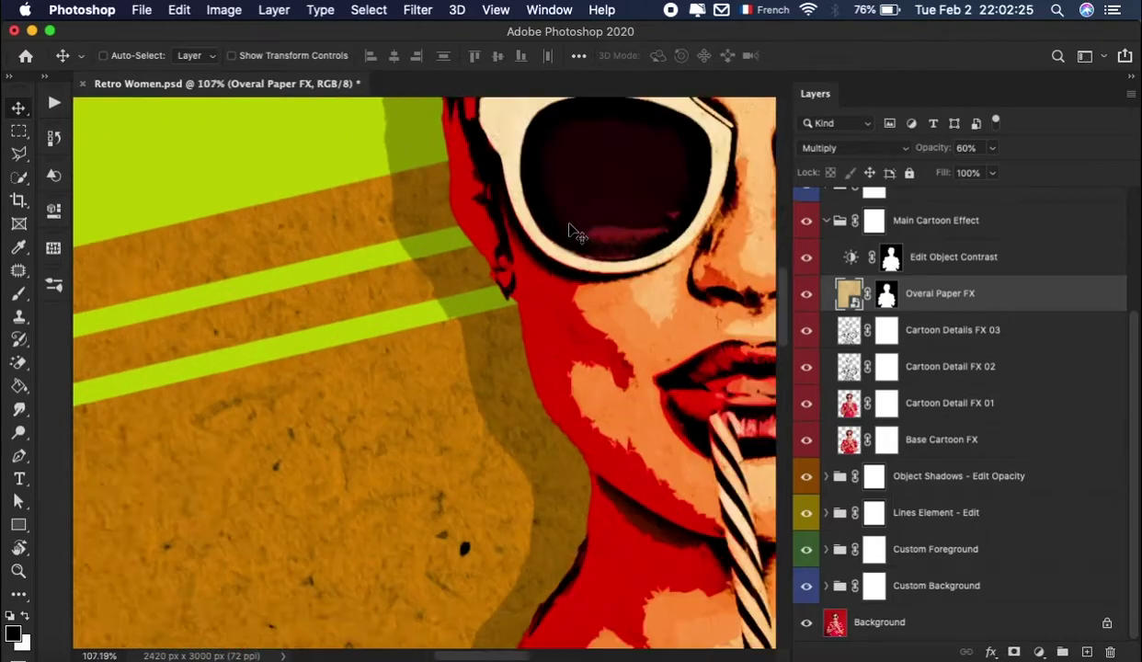
{"action": "scroll", "coordinate": [570, 229], "scroll_direction": "up", "scroll_amount": 3}
{"action": "scroll", "coordinate": [571, 230], "scroll_direction": "up", "scroll_amount": 1}
{"action": "scroll", "coordinate": [570, 229], "scroll_direction": "up", "scroll_amount": 1}
{"action": "scroll", "coordinate": [570, 228], "scroll_direction": "up", "scroll_amount": 1}
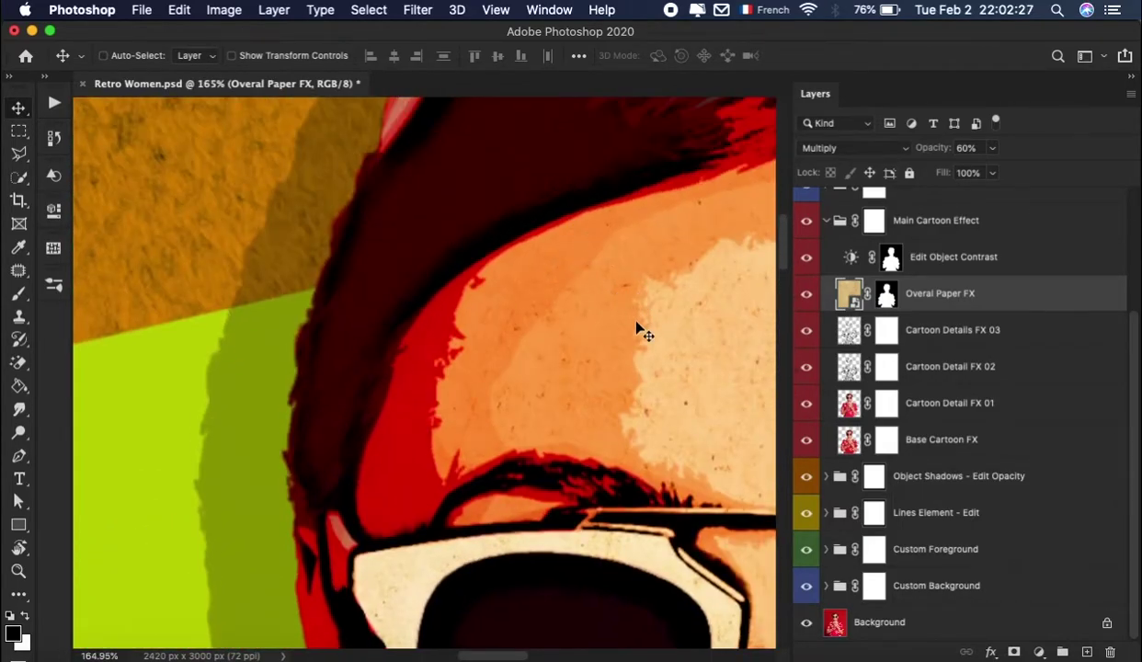
{"action": "left_click", "coordinate": [804, 295]}
{"action": "type", "text": "100"}
{"action": "key", "text": "ctrl+0"}
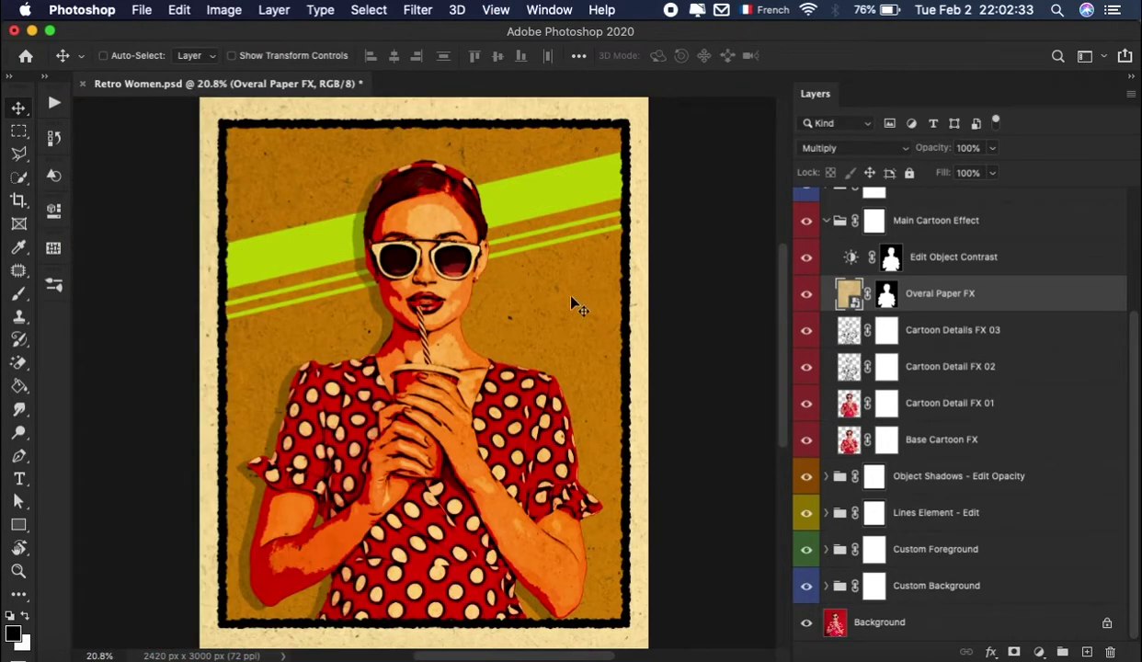
{"action": "left_click", "coordinate": [968, 147]}
{"action": "type", "text": "50"}
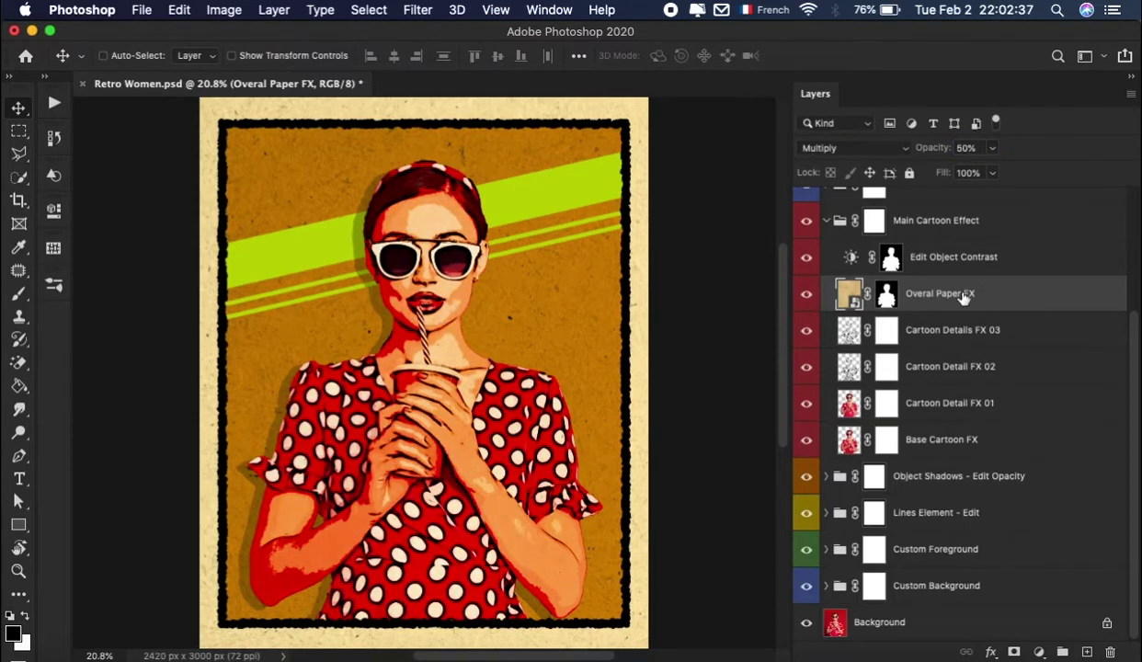
Hide the Cartoon Detail FX layers to compare, then turn them all back on
{"action": "left_click", "coordinate": [1029, 344]}
{"action": "left_click", "coordinate": [806, 329]}
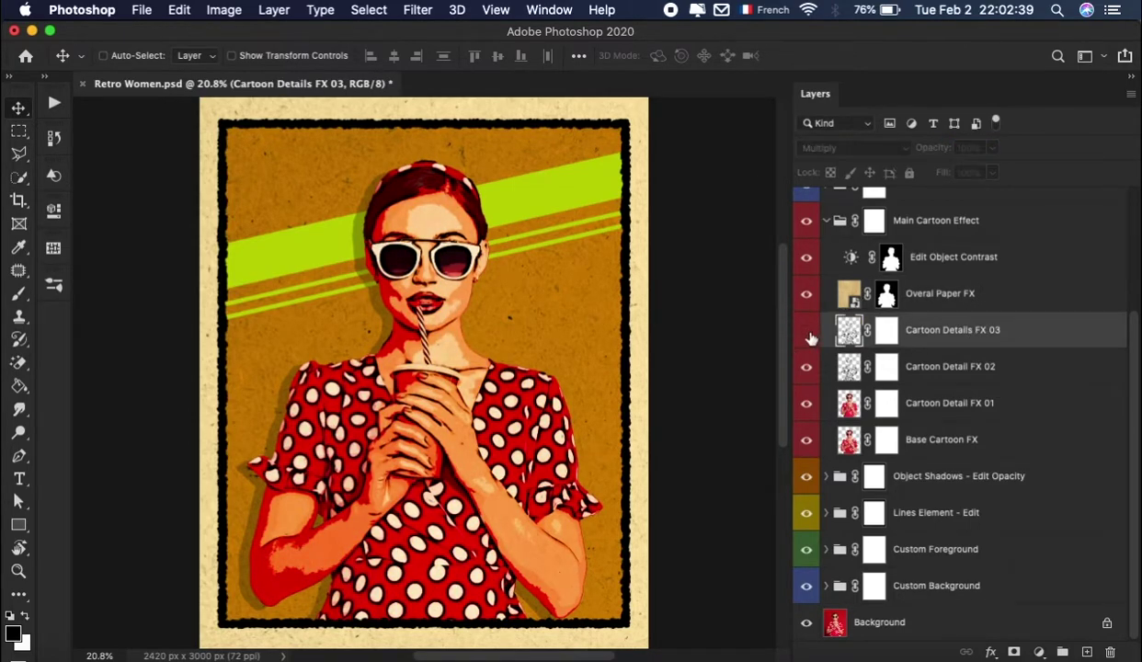
{"action": "left_click", "coordinate": [805, 330]}
{"action": "left_click", "coordinate": [805, 366]}
{"action": "left_click_drag", "start_coordinate": [806, 366], "coordinate": [806, 439]}
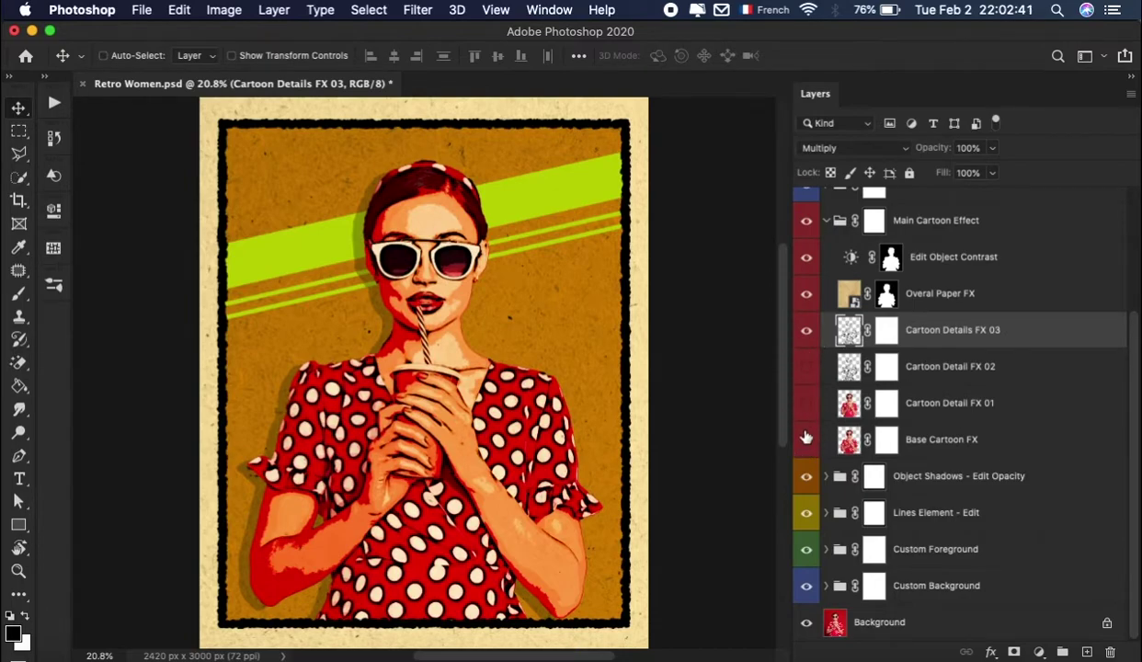
{"action": "left_click", "coordinate": [805, 440]}
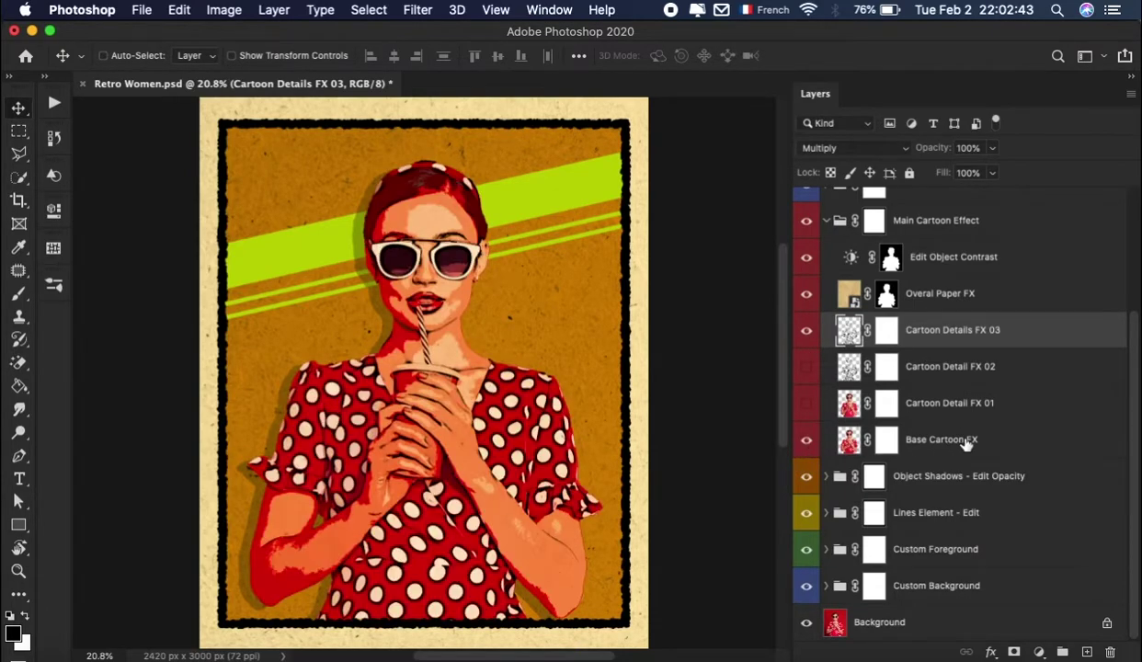
{"action": "left_click", "coordinate": [840, 440]}
{"action": "left_click", "coordinate": [807, 367]}
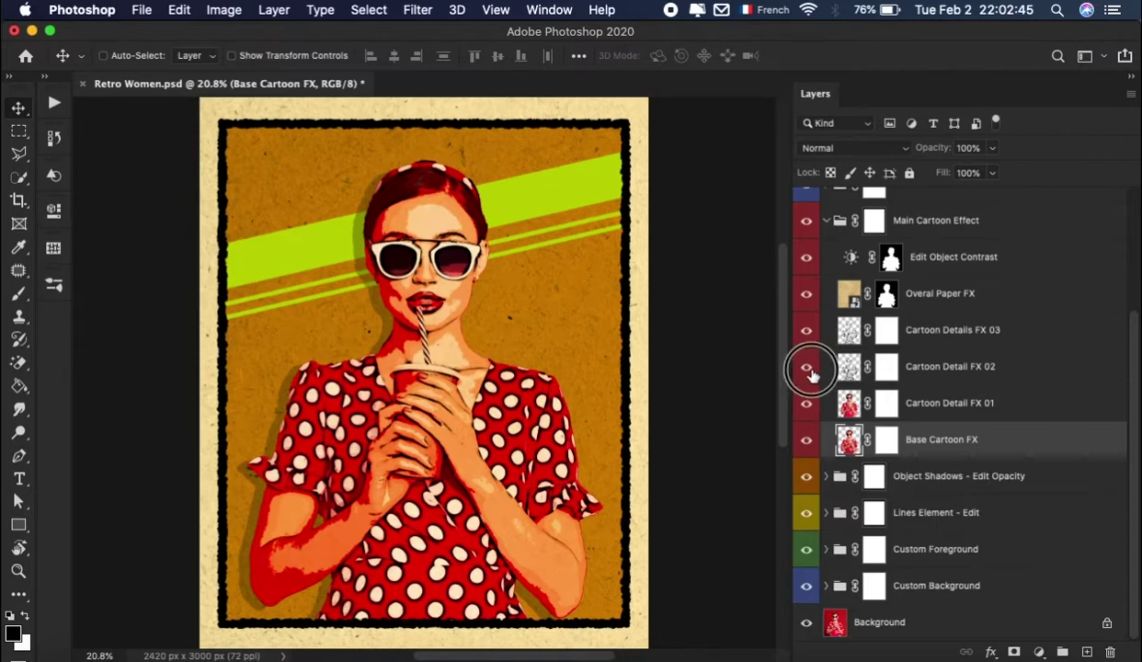
{"action": "left_click", "coordinate": [807, 331]}
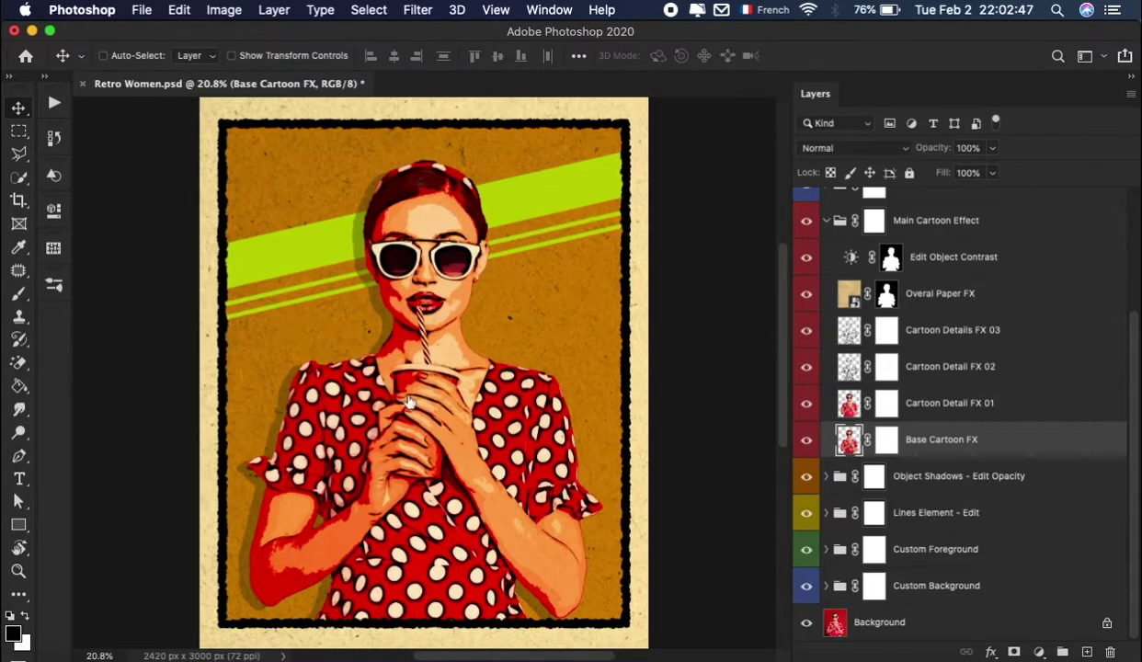
{"action": "left_click", "coordinate": [947, 348]}
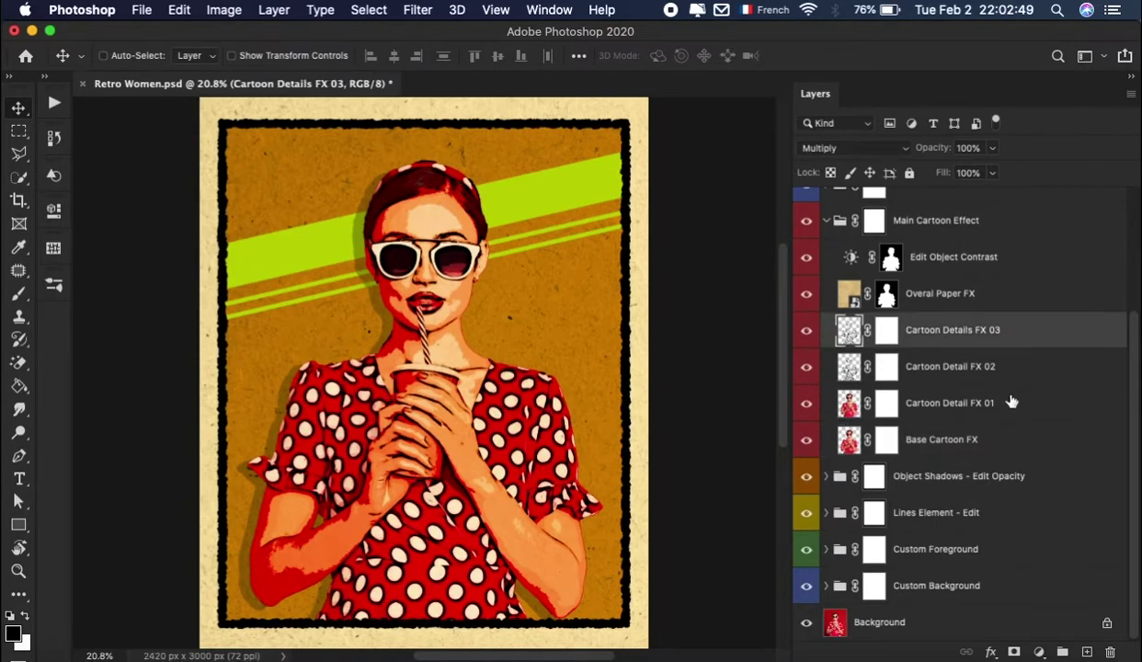
{"action": "scroll", "coordinate": [1027, 482], "scroll_direction": "up", "scroll_amount": 4}
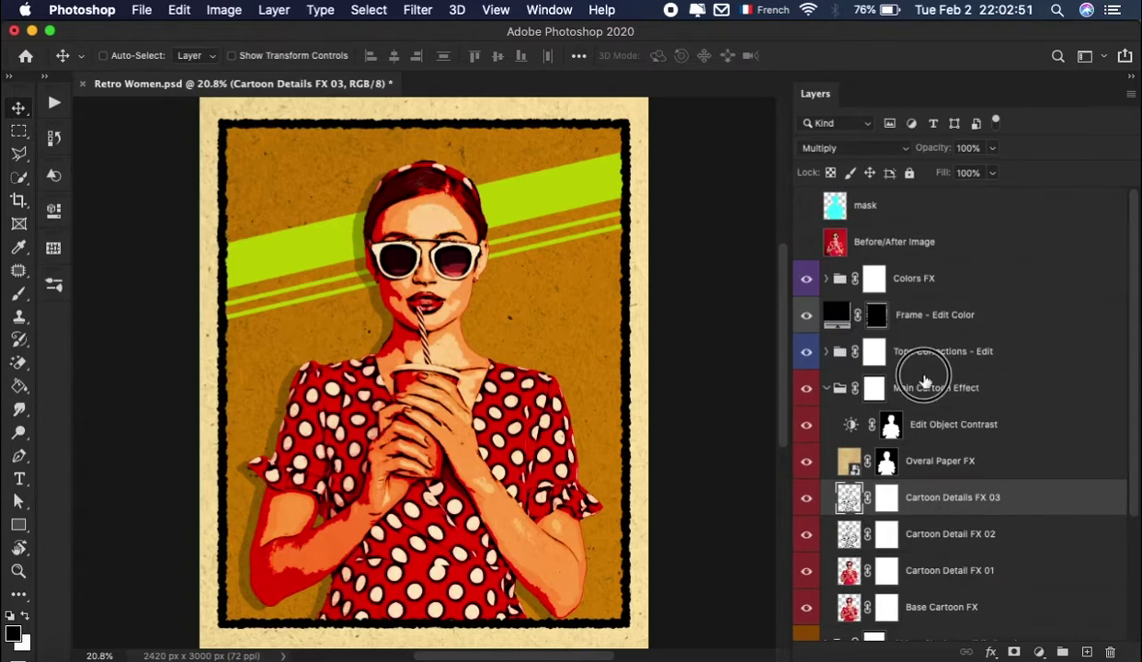
{"action": "left_click", "coordinate": [874, 387]}
Collapse Main Cartoon Effect and expand the Object Shadows group
{"action": "left_click", "coordinate": [826, 387]}
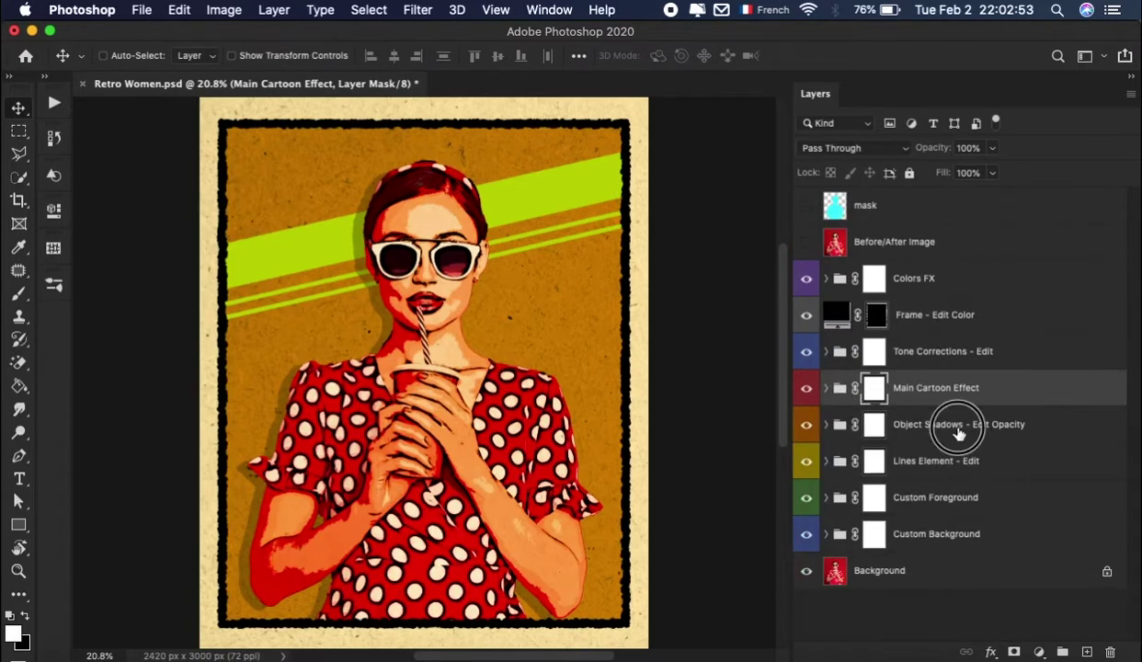
{"action": "left_click", "coordinate": [959, 427]}
{"action": "left_click", "coordinate": [826, 424]}
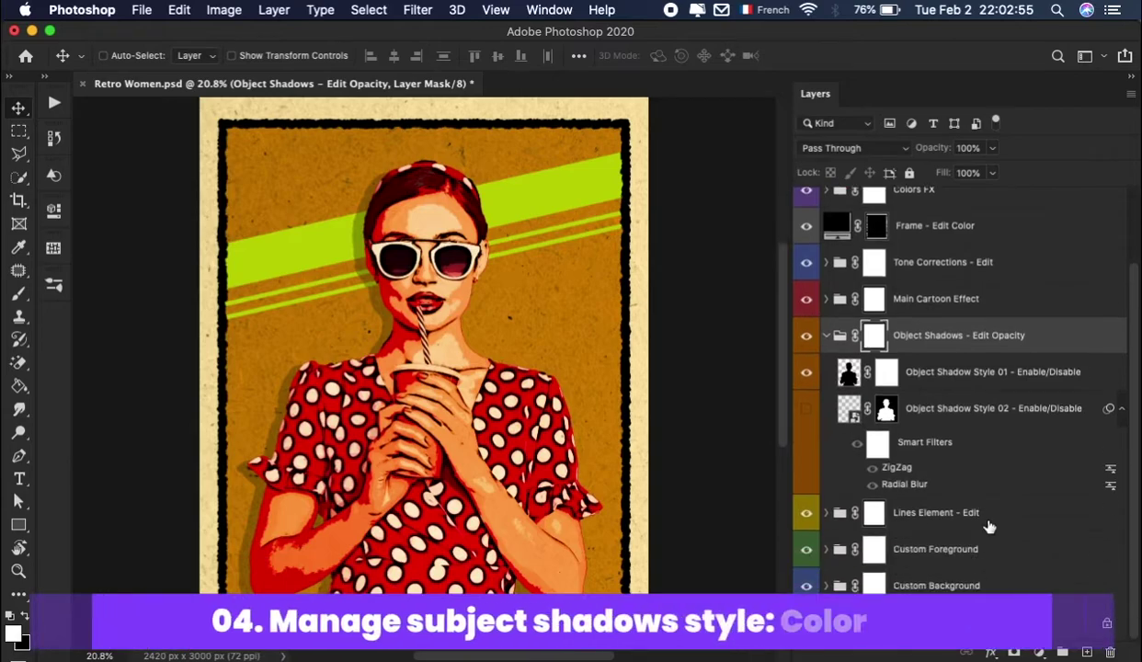
{"action": "left_click", "coordinate": [1121, 497]}
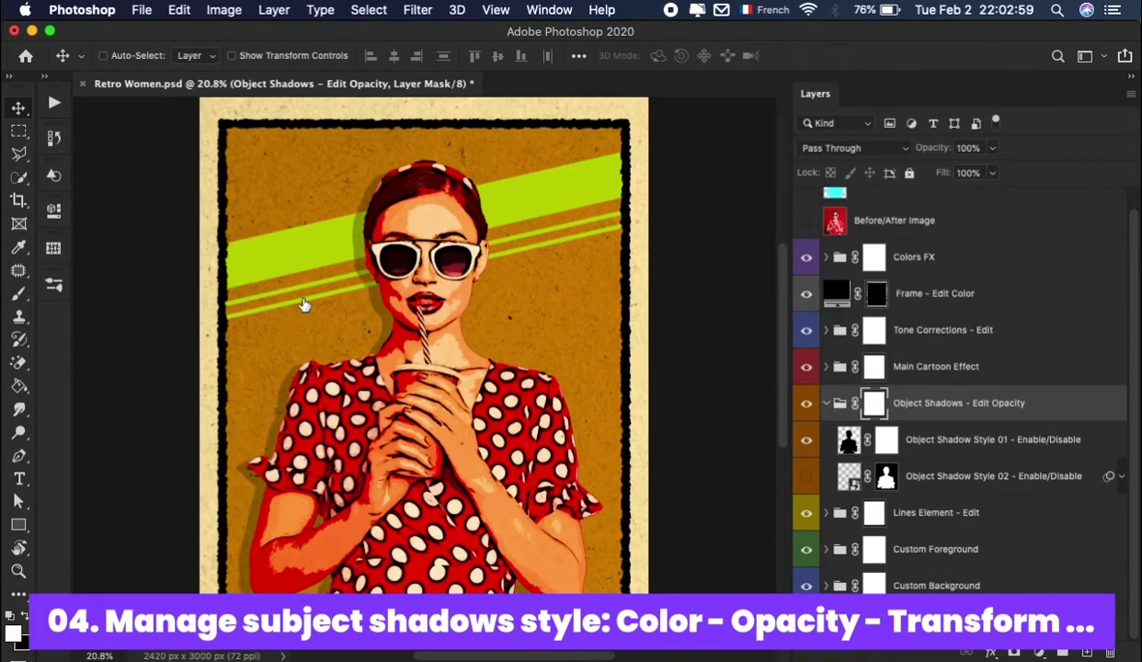
{"action": "scroll", "coordinate": [304, 306], "scroll_direction": "up", "scroll_amount": 2}
{"action": "scroll", "coordinate": [303, 306], "scroll_direction": "up", "scroll_amount": 2}
{"action": "scroll", "coordinate": [303, 306], "scroll_direction": "up", "scroll_amount": 2}
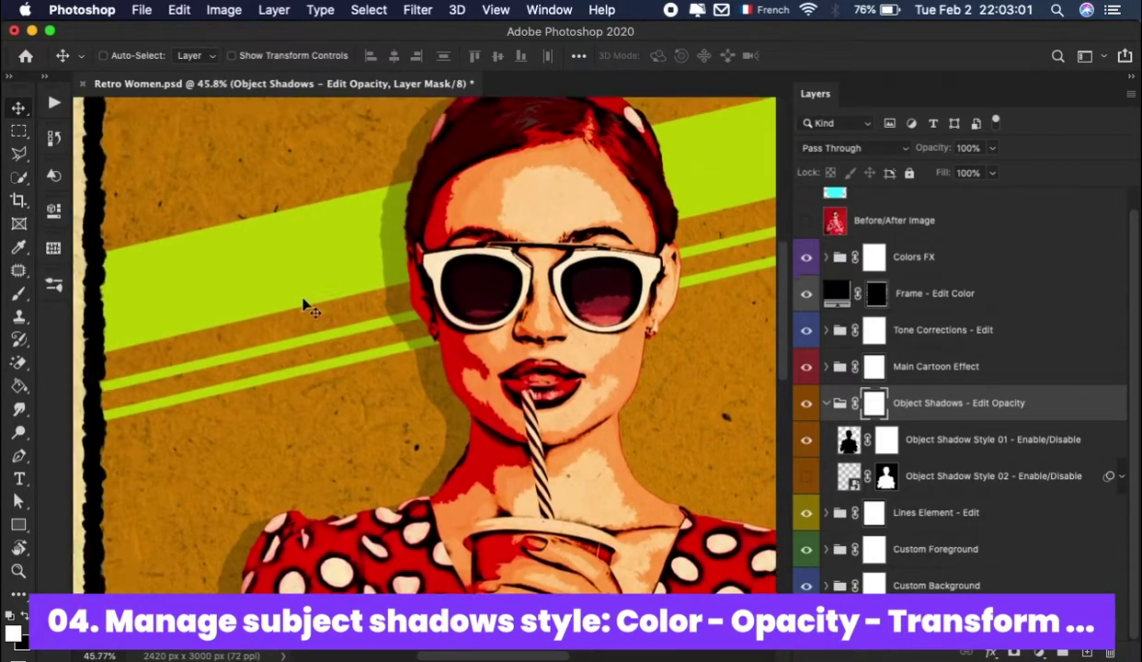
Hide the cartoon and set Object Shadow Style 01 opacity to 50%
{"action": "left_click", "coordinate": [807, 368]}
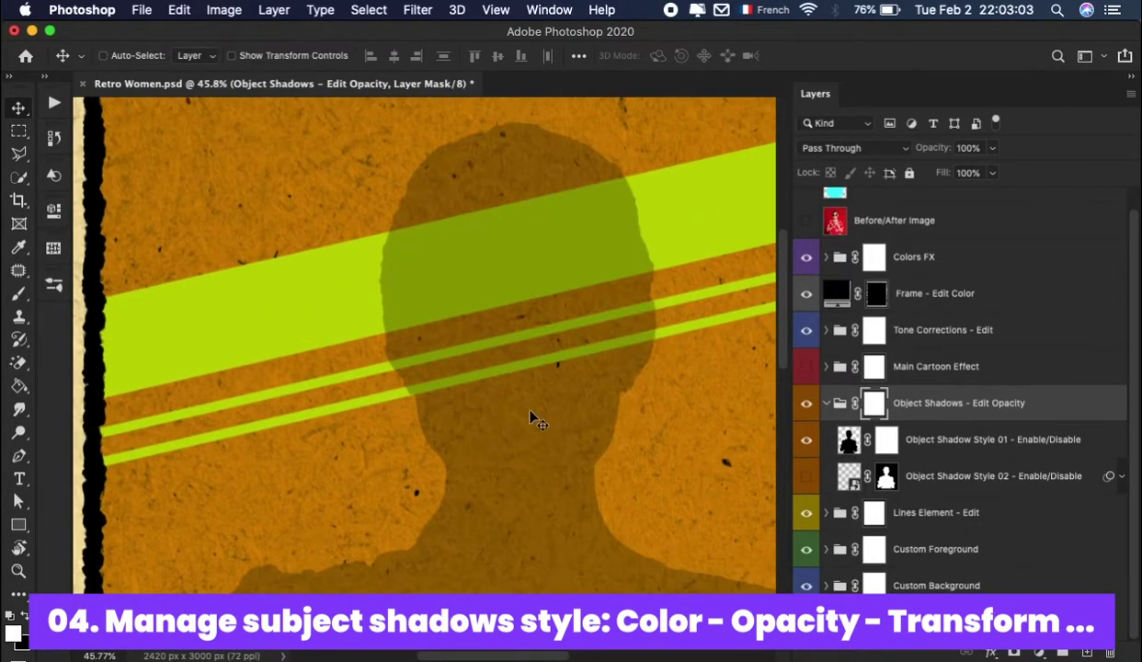
{"action": "left_click", "coordinate": [802, 442]}
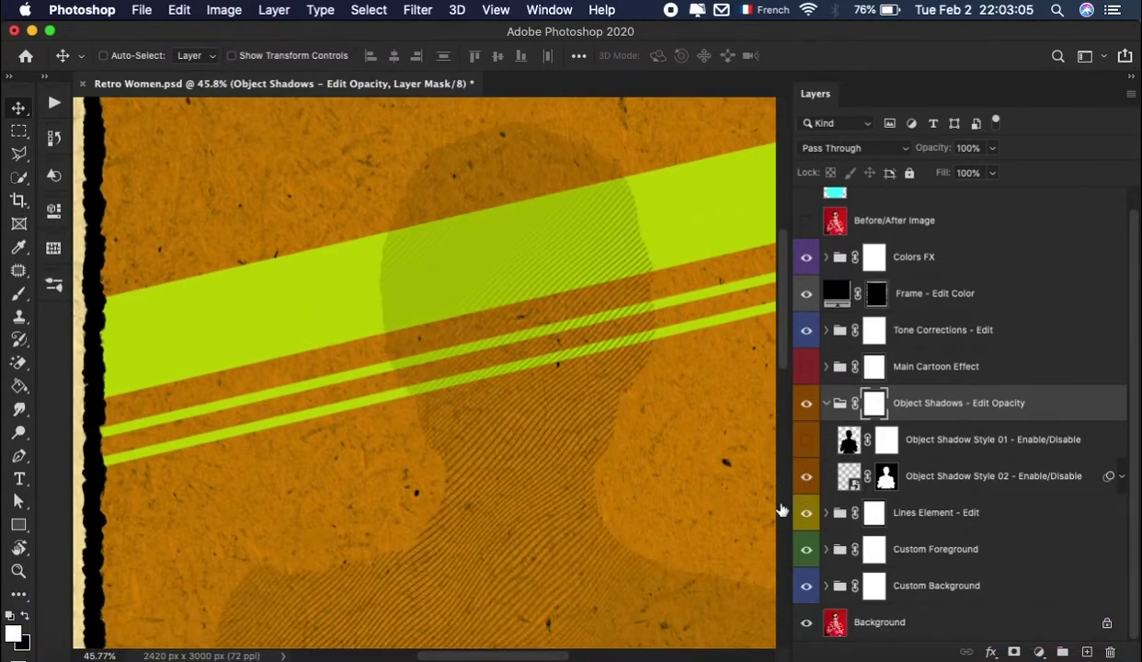
{"action": "scroll", "coordinate": [490, 472], "scroll_direction": "up", "scroll_amount": 3}
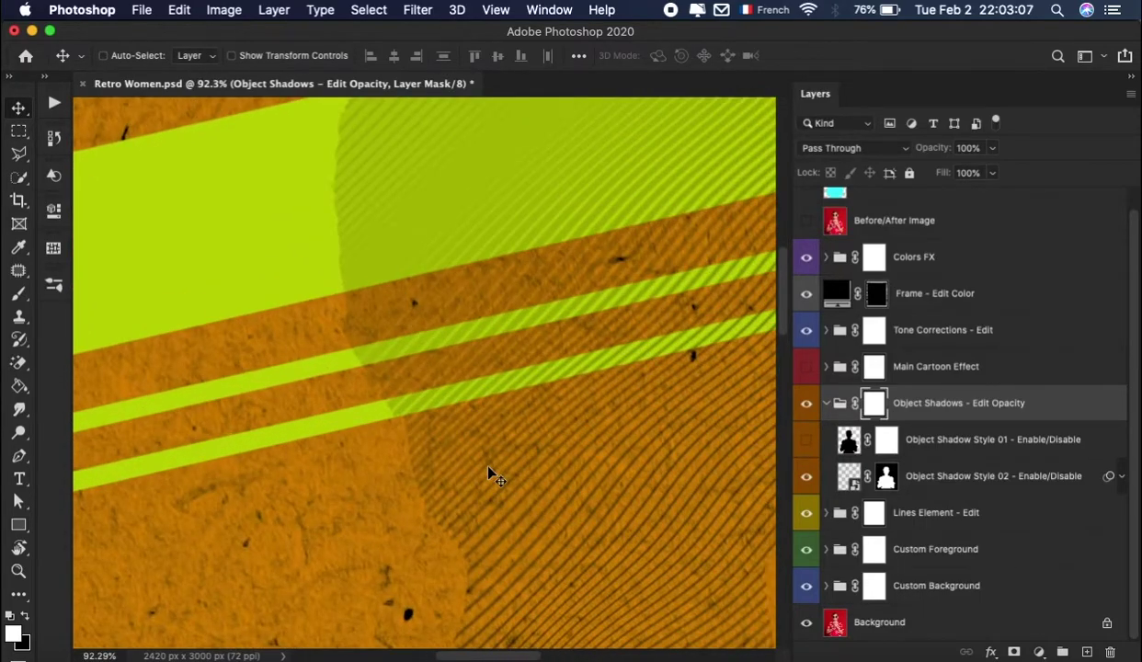
{"action": "scroll", "coordinate": [490, 475], "scroll_direction": "right", "scroll_amount": 2}
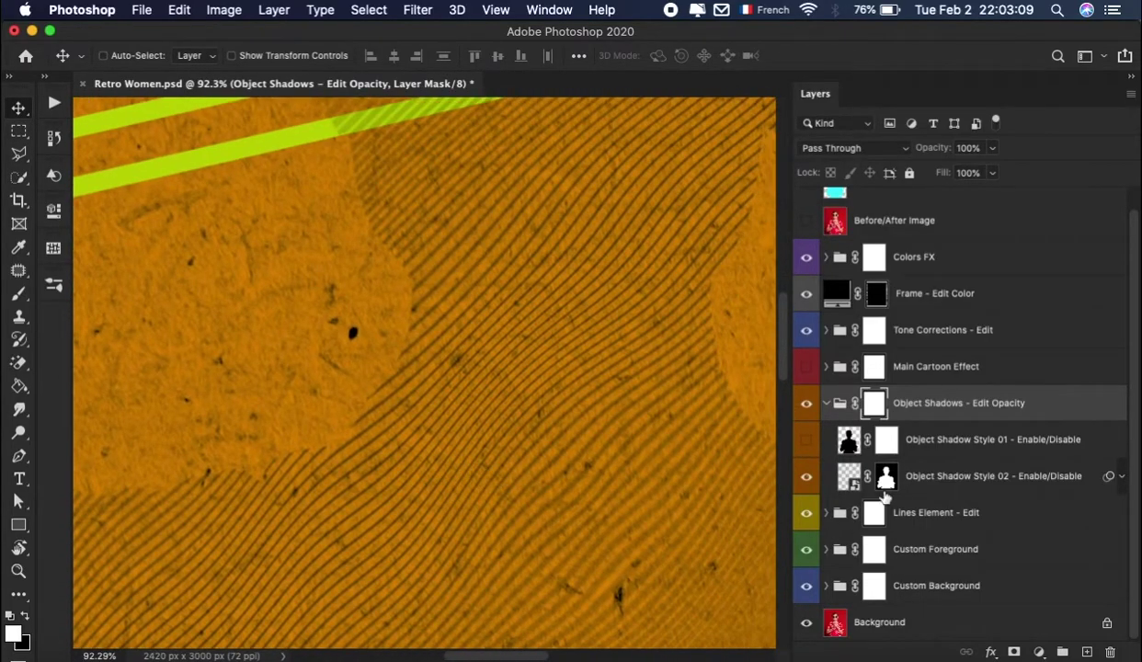
{"action": "left_click", "coordinate": [993, 441]}
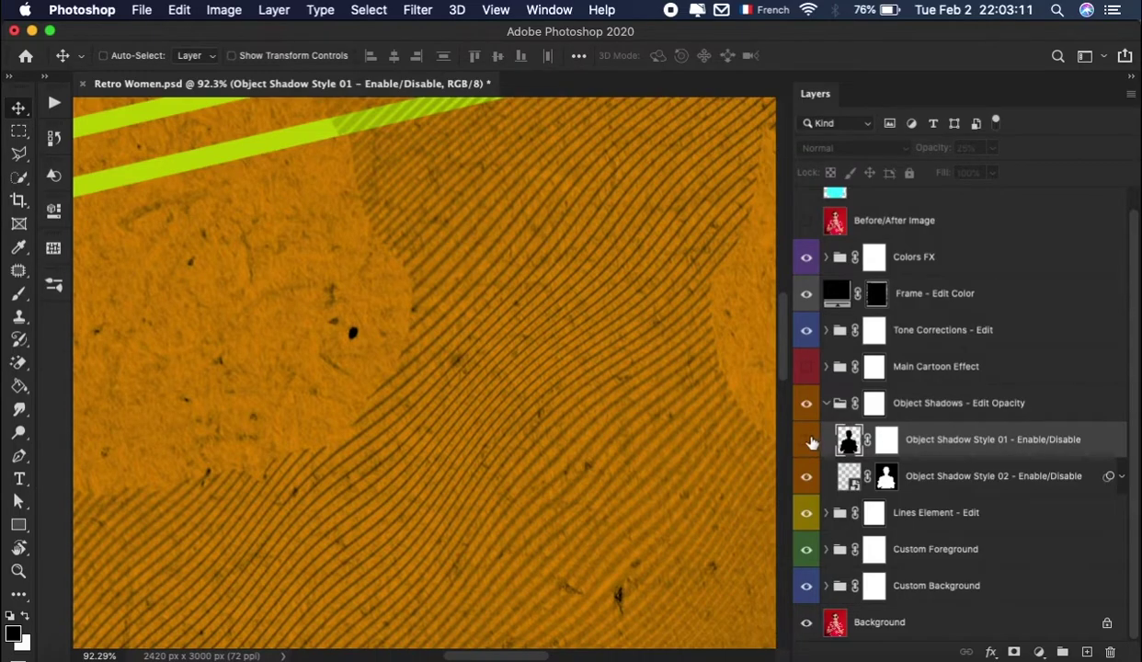
{"action": "left_click", "coordinate": [806, 476]}
{"action": "left_click", "coordinate": [807, 439]}
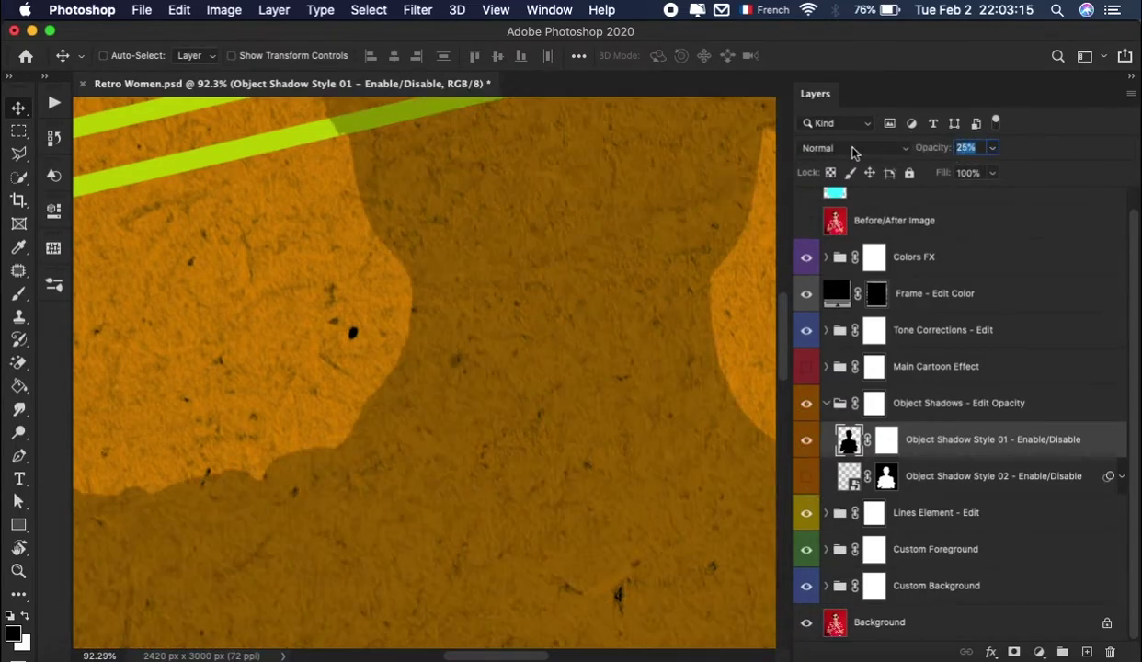
{"action": "type", "text": "50"}
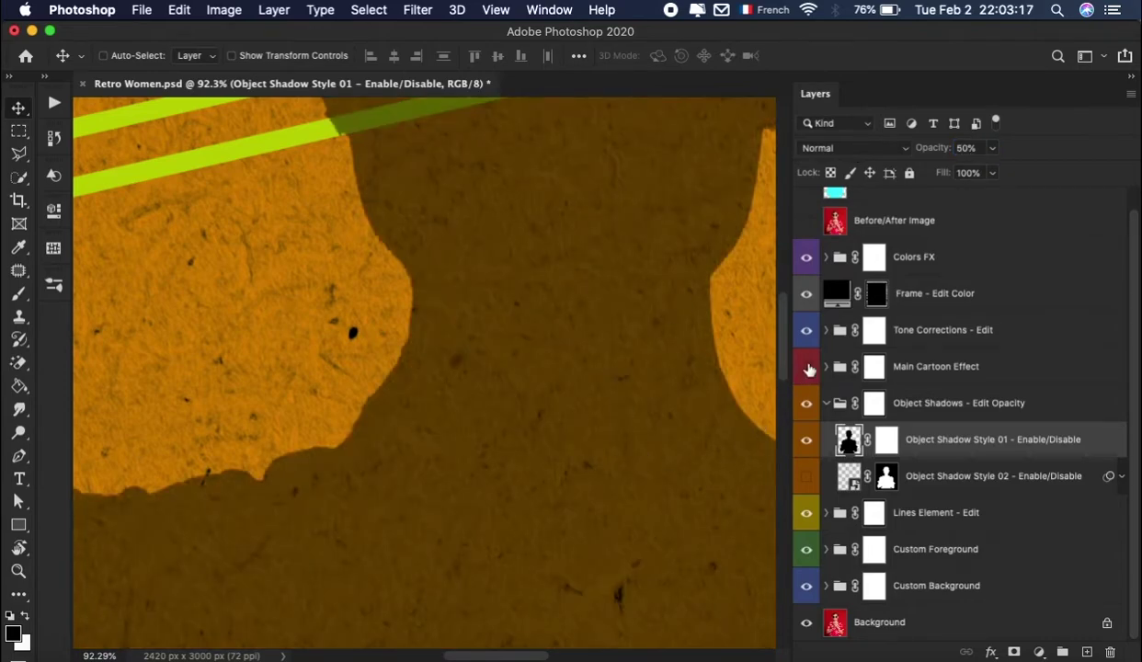
Show the cartoon, keep hatched Style 02 visible with Style 01 hidden, and fit the poster
{"action": "left_click", "coordinate": [807, 366]}
{"action": "scroll", "coordinate": [541, 340], "scroll_direction": "up", "scroll_amount": 5}
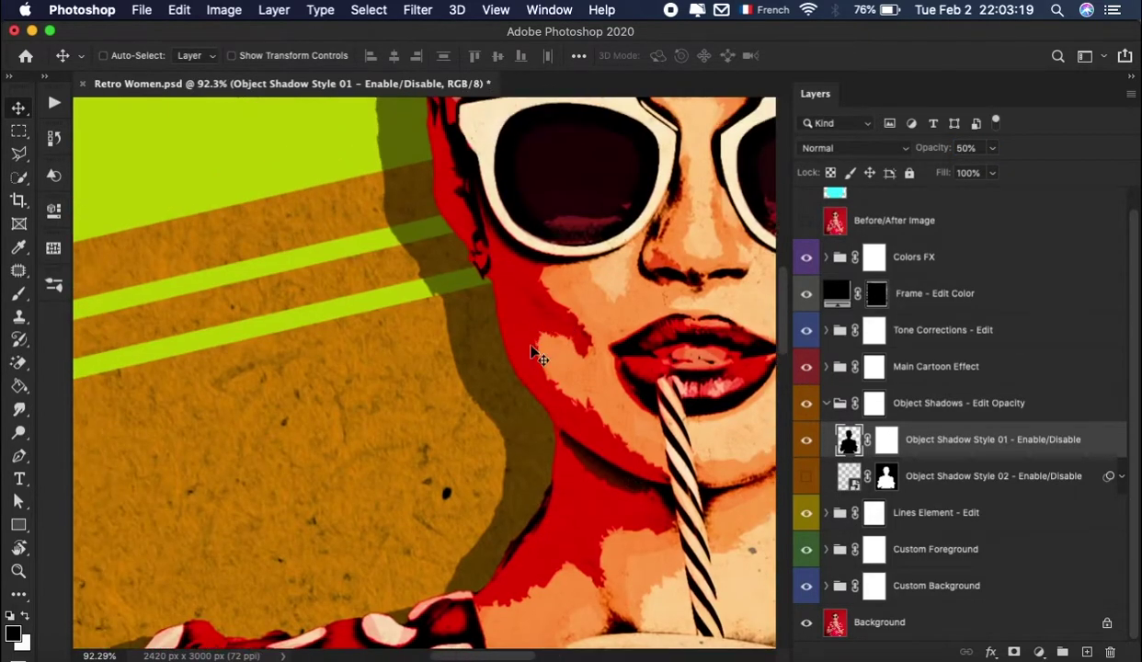
{"action": "left_click", "coordinate": [807, 440]}
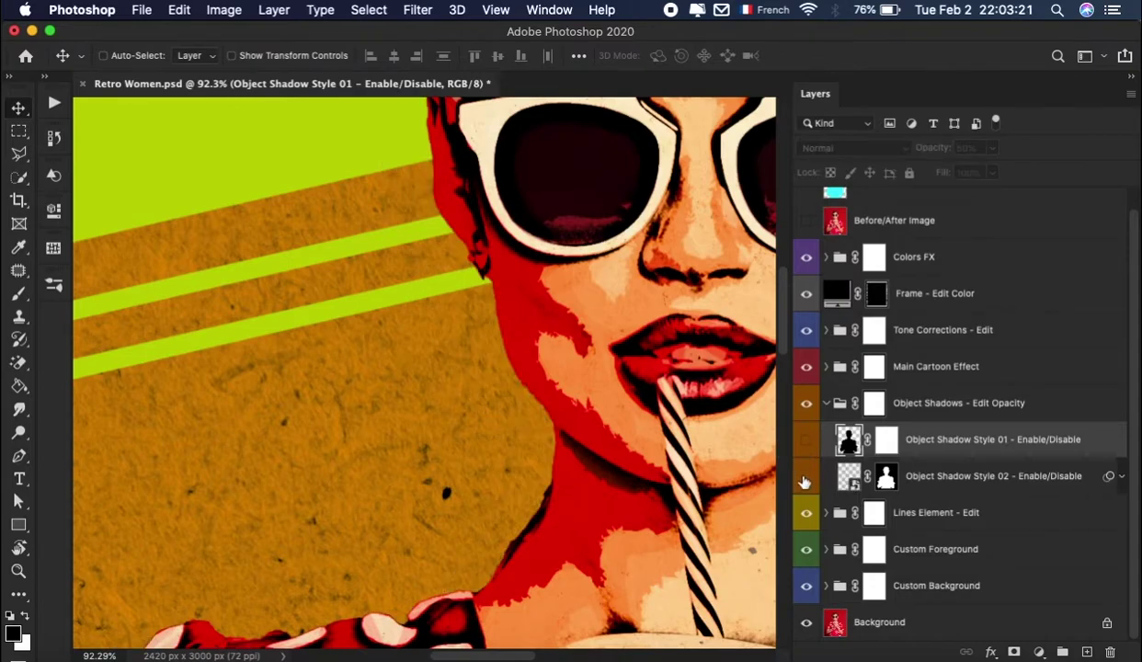
{"action": "left_click", "coordinate": [807, 476]}
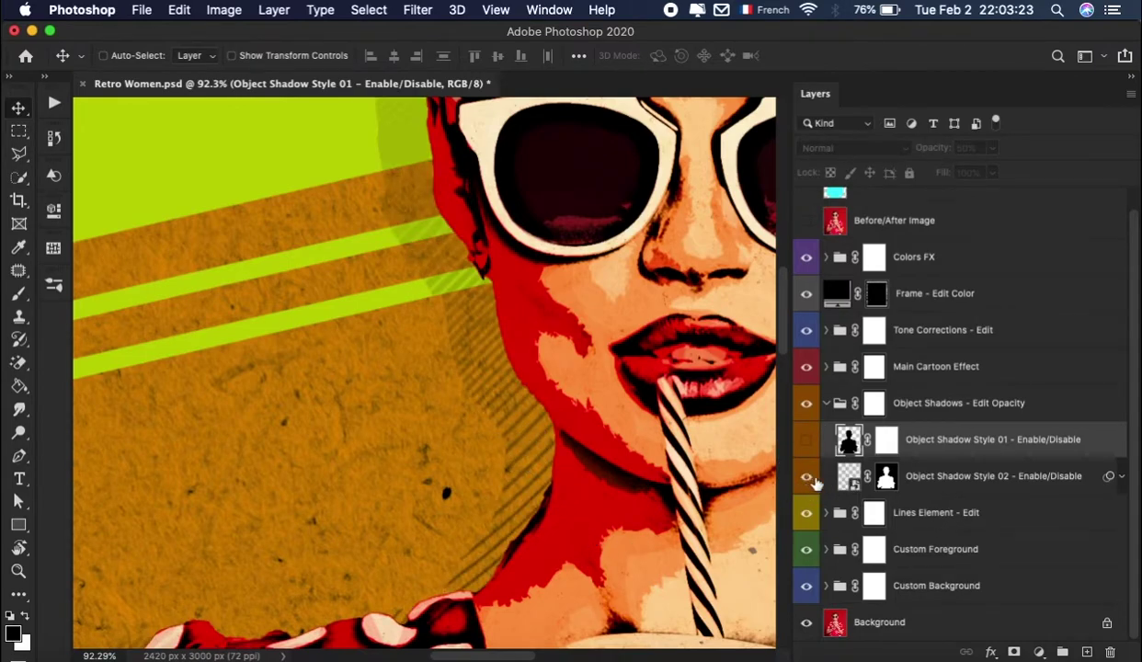
{"action": "left_click", "coordinate": [852, 480]}
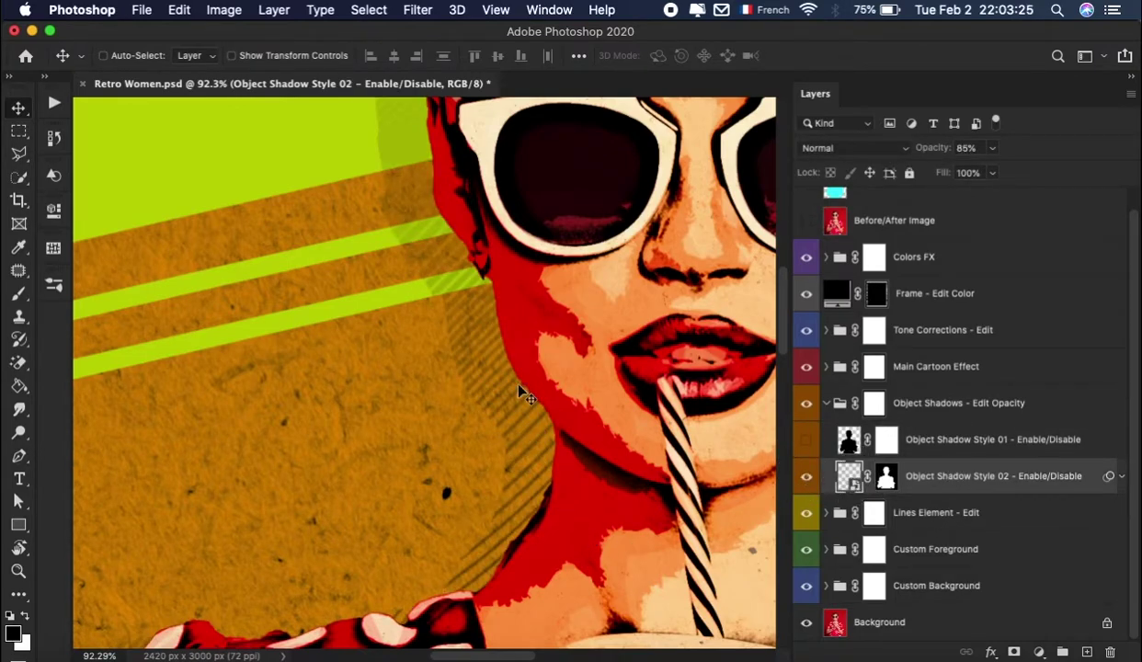
{"action": "key", "text": "super+0"}
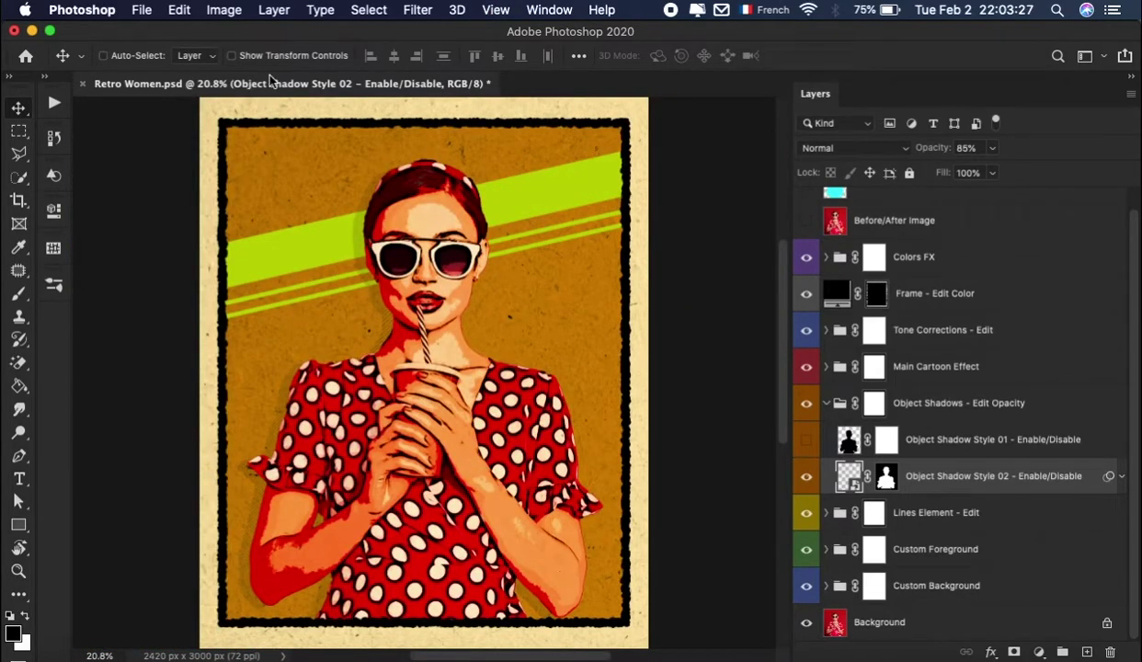
Free Transform the Style 02 shadow, nudging it slightly up and left
{"action": "left_click", "coordinate": [177, 10]}
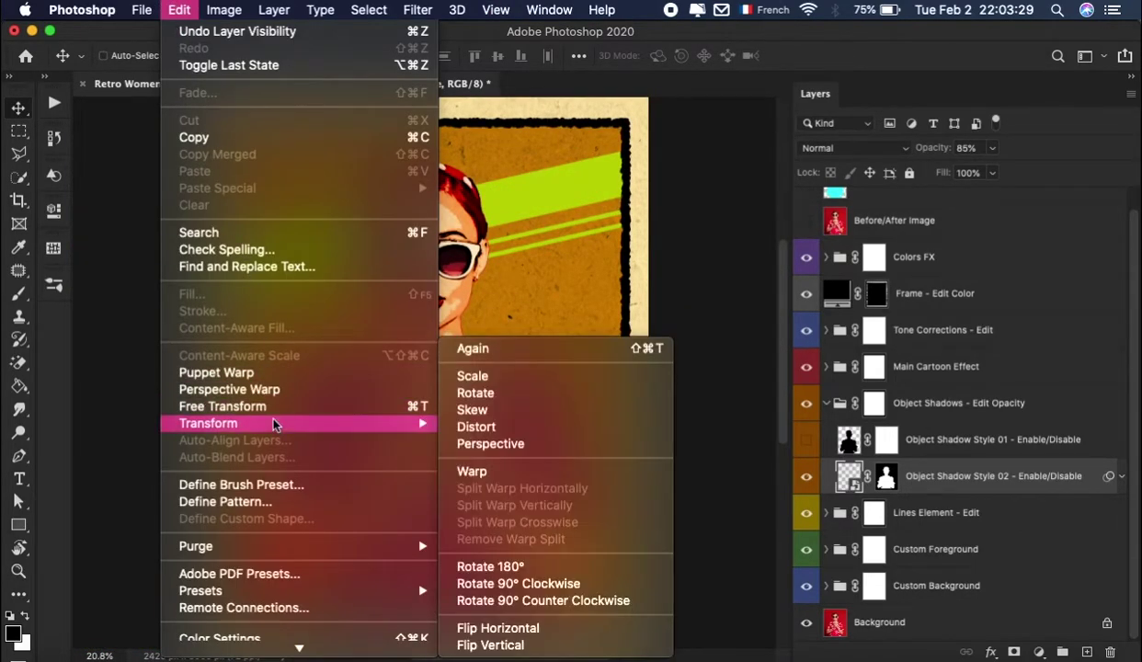
{"action": "scroll", "coordinate": [267, 420], "scroll_direction": "down", "scroll_amount": 3}
{"action": "left_click", "coordinate": [230, 321]}
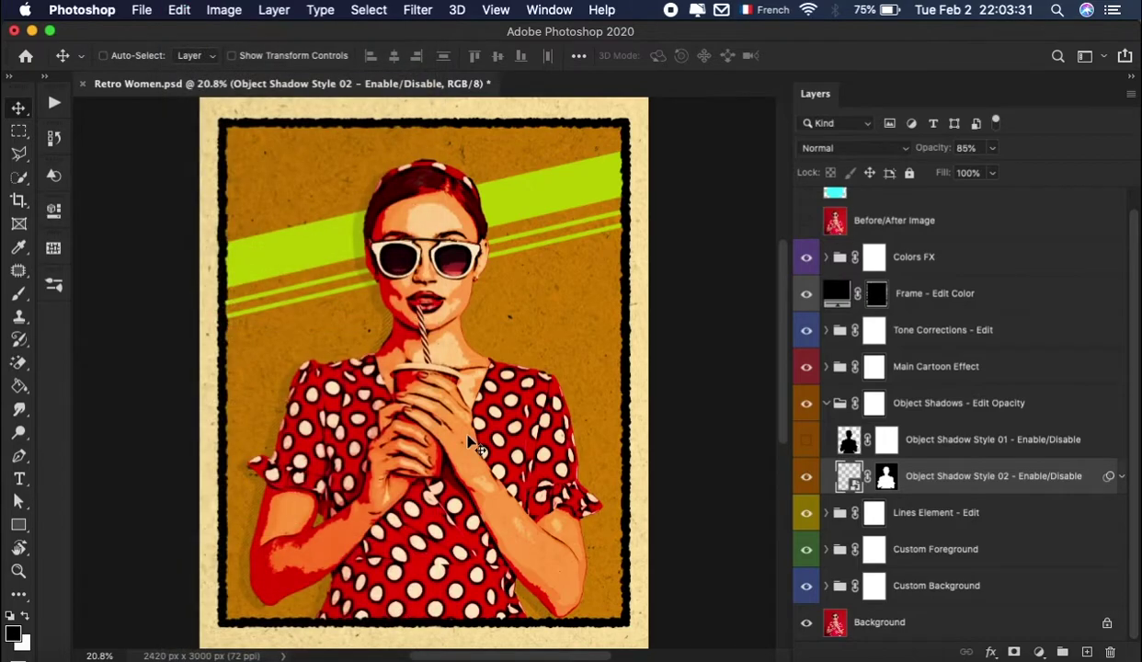
{"action": "left_click_drag", "start_coordinate": [478, 348], "coordinate": [539, 351]}
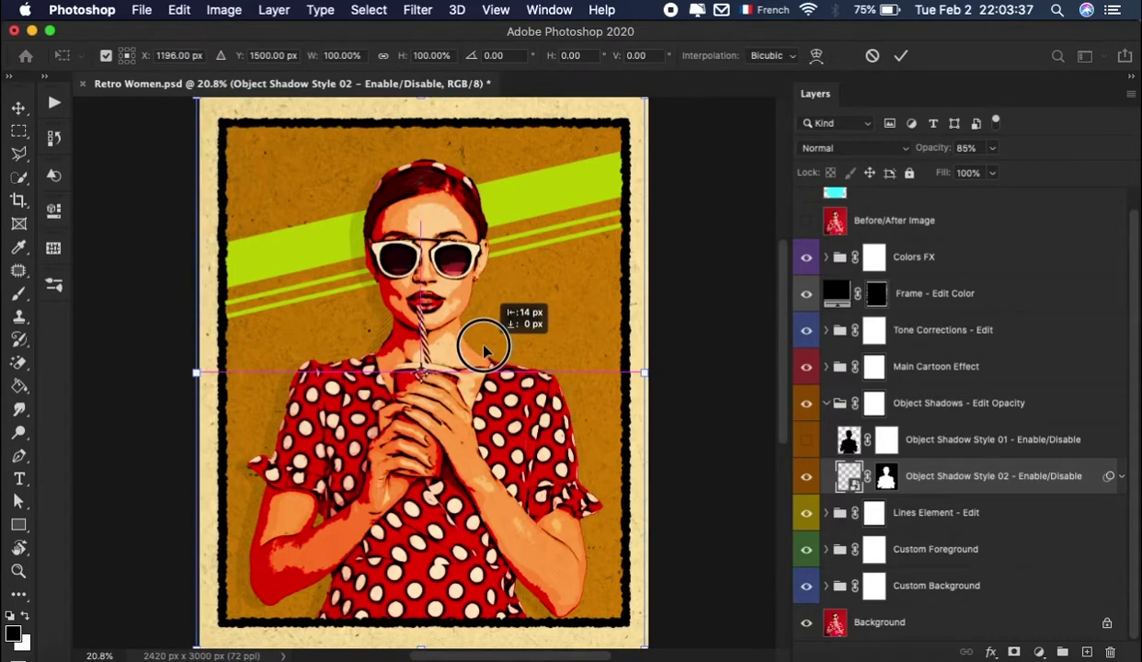
{"action": "left_click_drag", "start_coordinate": [539, 351], "coordinate": [485, 351]}
{"action": "key", "text": "shift+Up"}
{"action": "key", "text": "shift+Up"}
{"action": "key", "text": "shift+Up"}
{"action": "key", "text": "shift+Left"}
{"action": "key", "text": "shift+Left"}
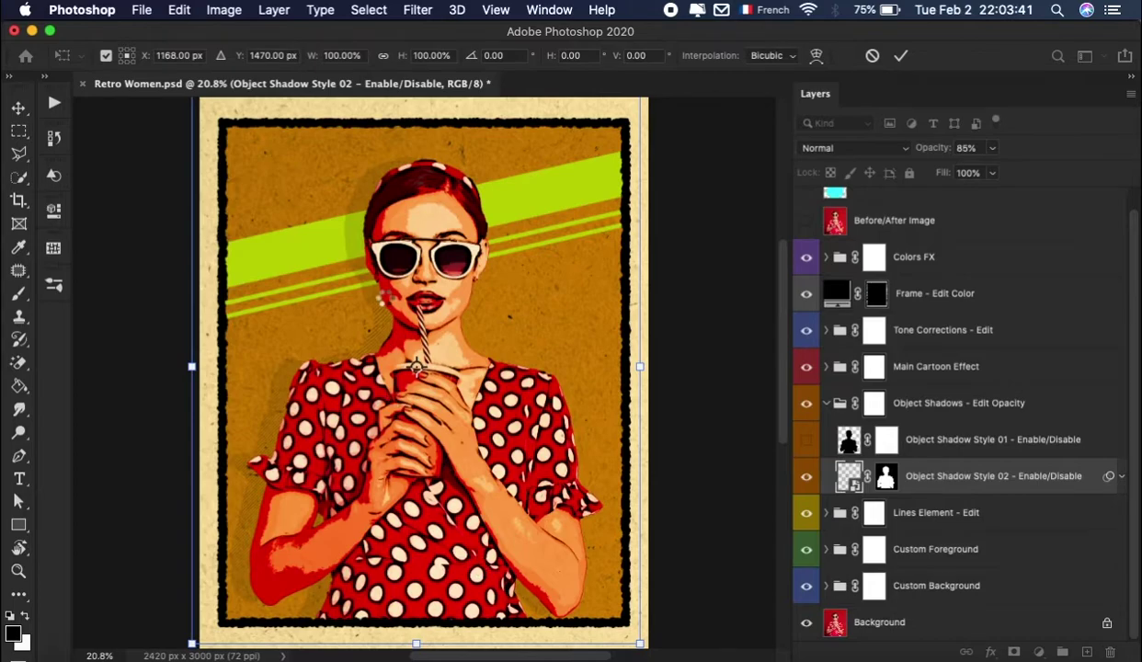
{"action": "key", "text": "Return"}
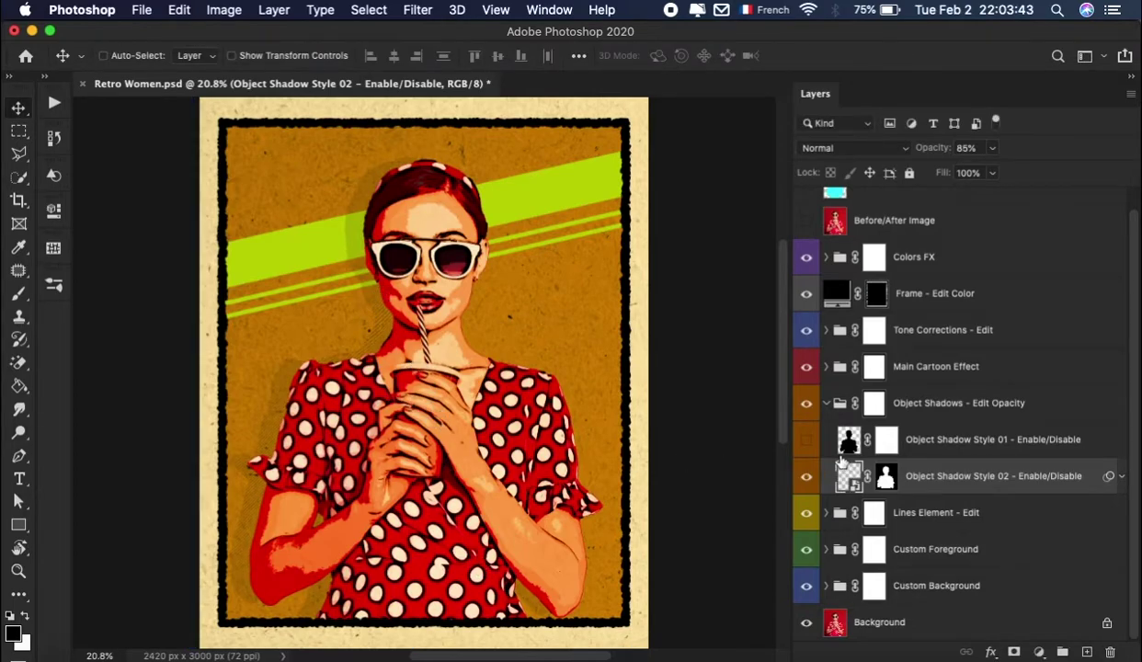
Swap to the Style 01 shadow and move it left behind the woman
{"action": "left_click", "coordinate": [804, 473]}
{"action": "left_click", "coordinate": [805, 440]}
{"action": "left_click", "coordinate": [1007, 443]}
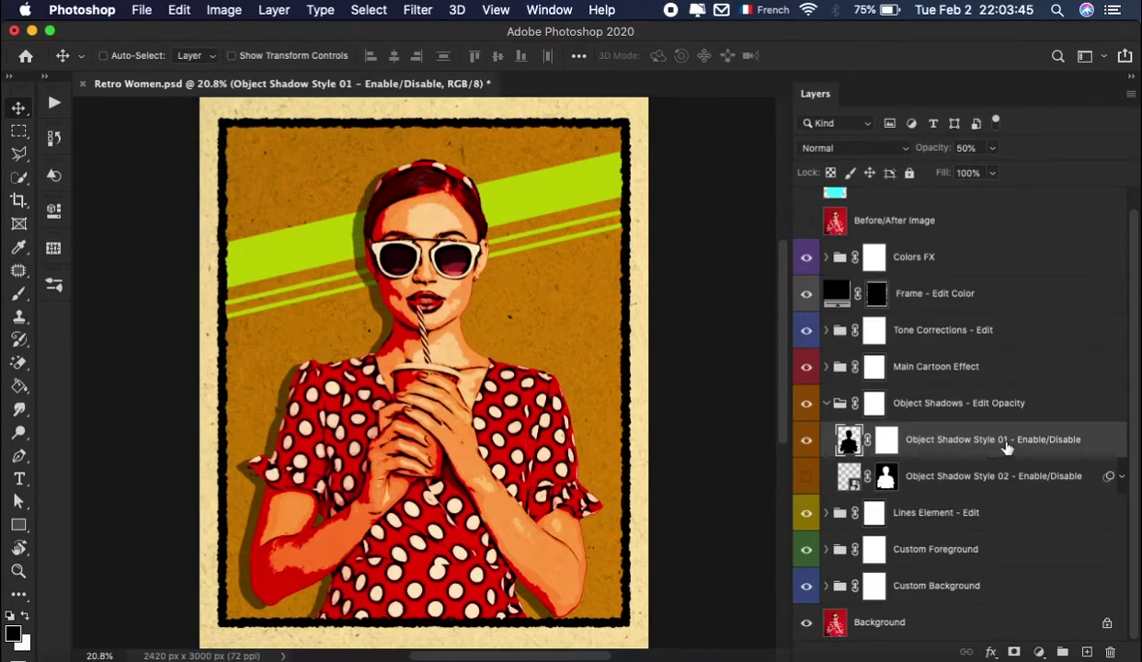
{"action": "key", "text": "ctrl+t"}
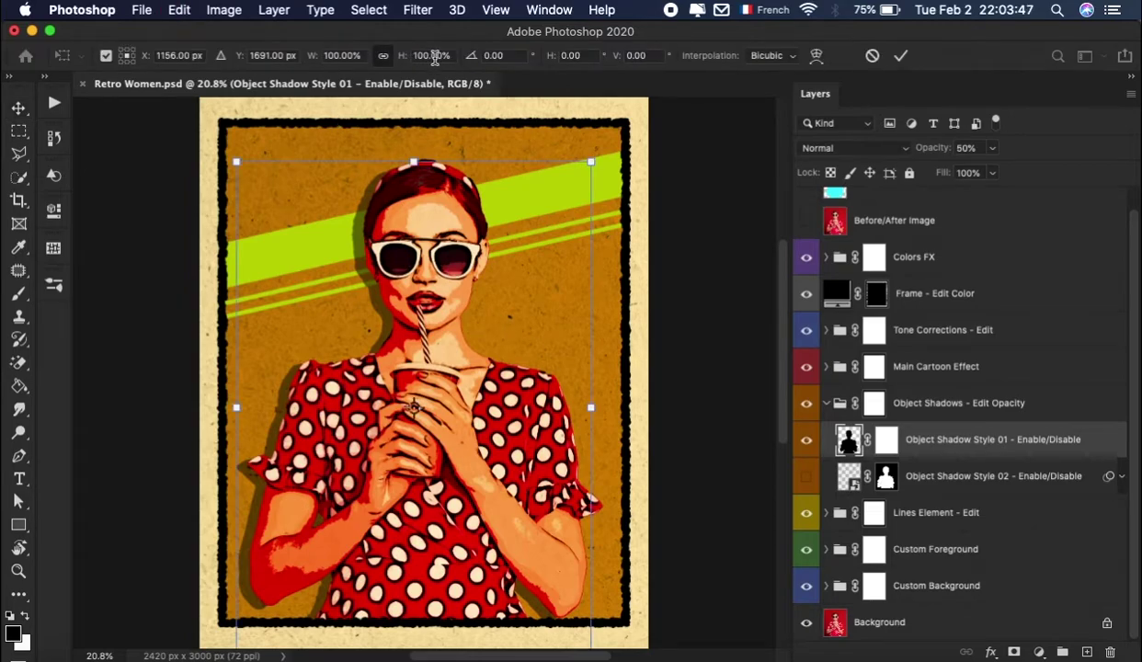
{"action": "left_click_drag", "start_coordinate": [492, 334], "coordinate": [544, 342]}
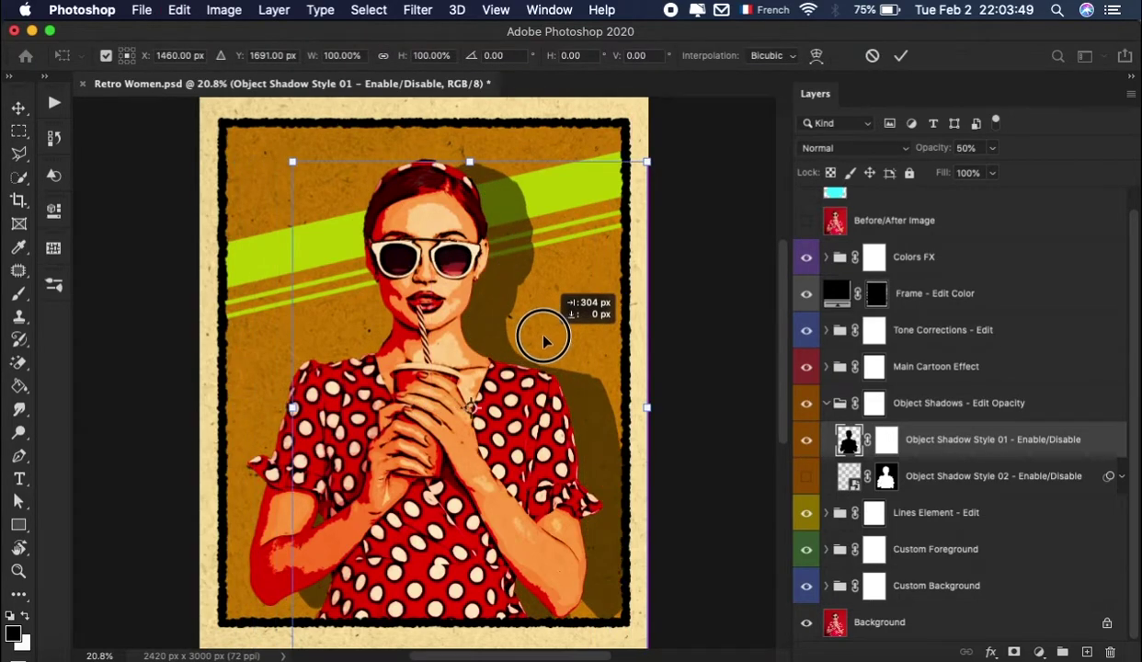
{"action": "left_click_drag", "start_coordinate": [544, 342], "coordinate": [477, 338]}
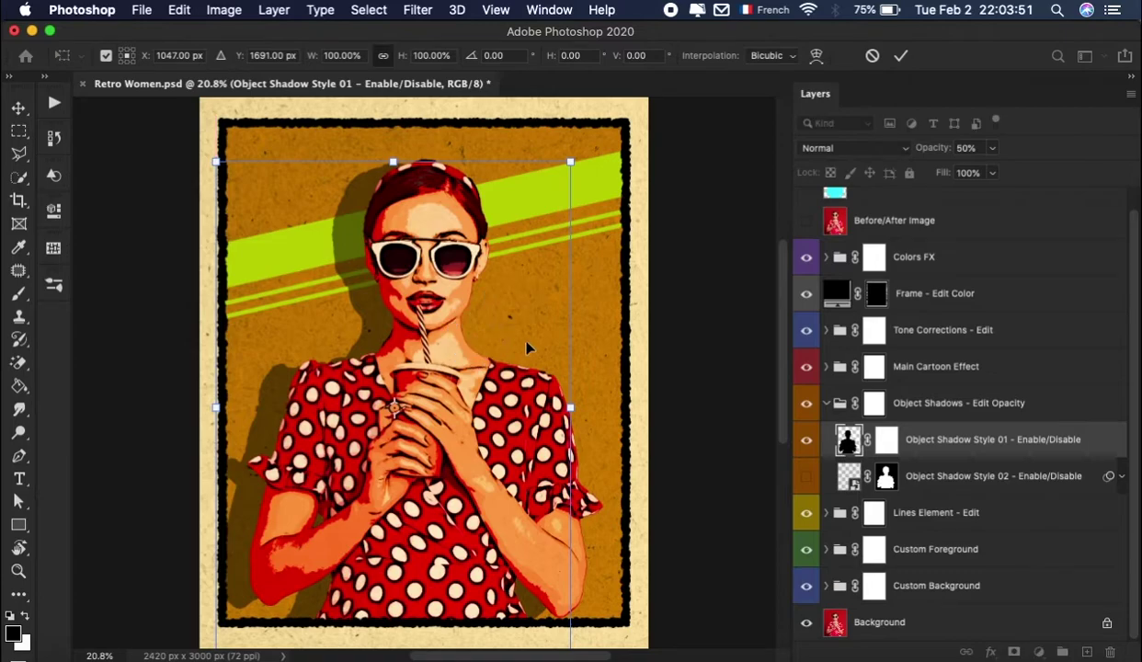
{"action": "key", "text": "Return"}
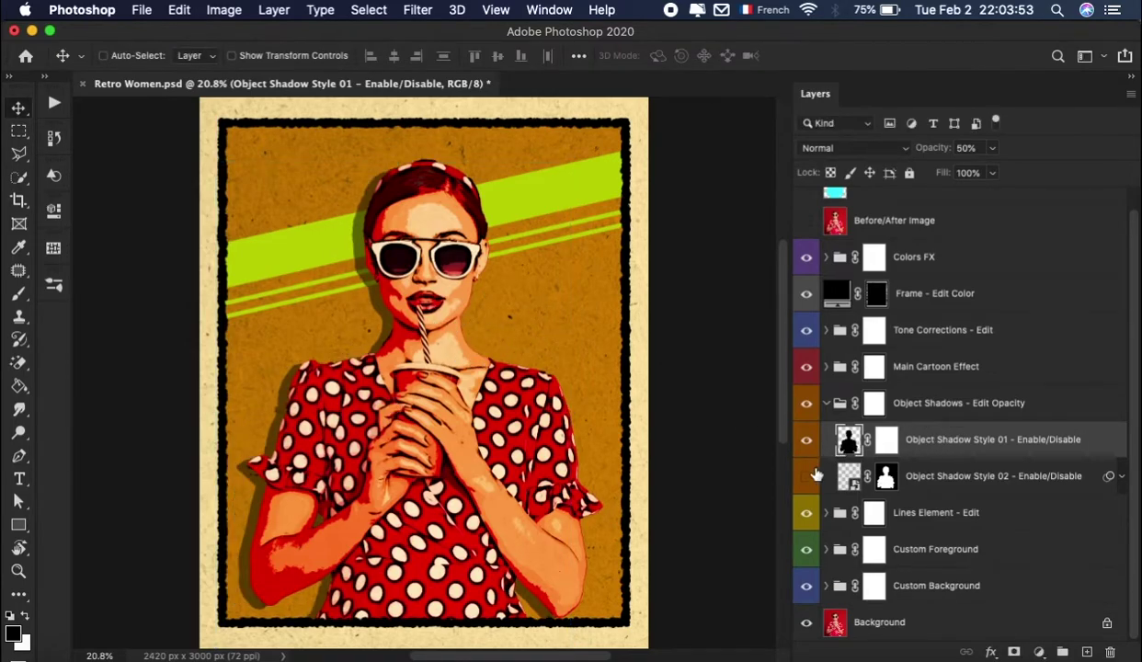
{"action": "left_click", "coordinate": [827, 404]}
Expand Lines Element - Edit and preview the Small Line and Big Rectangle layers' visibility
{"action": "left_click", "coordinate": [970, 469]}
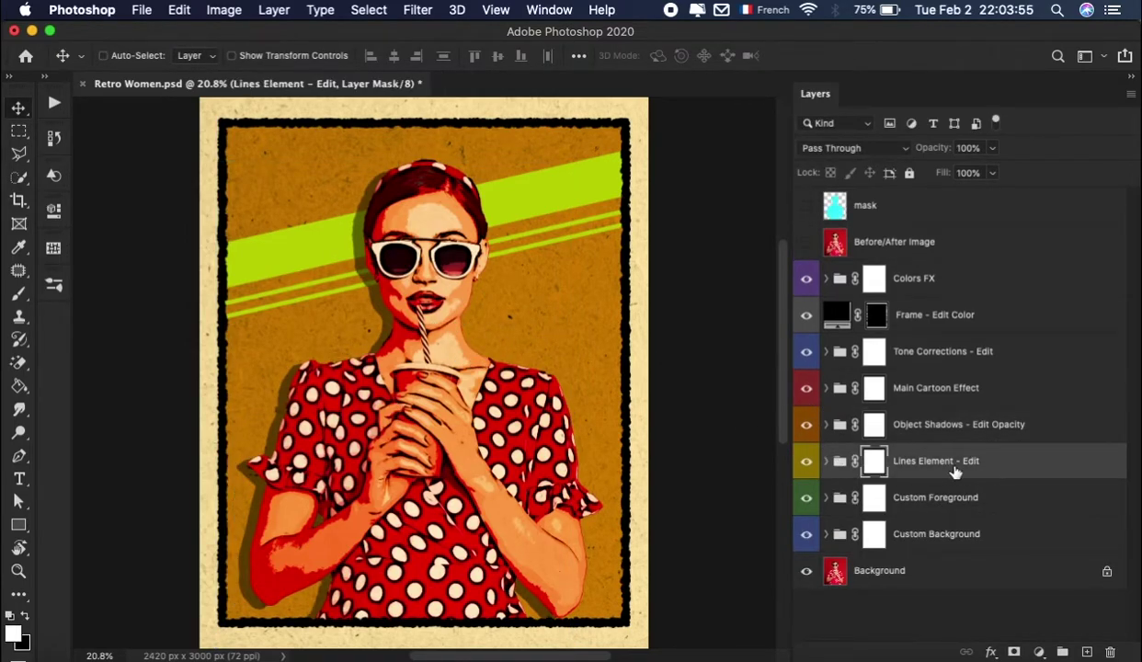
{"action": "left_click", "coordinate": [837, 464]}
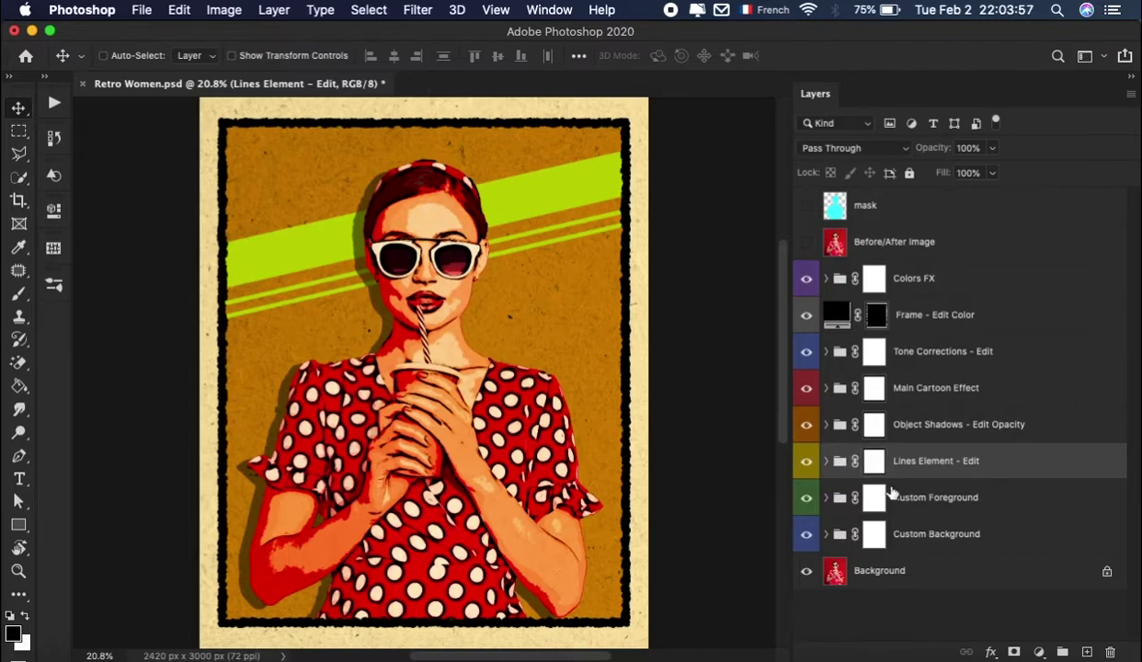
{"action": "left_click", "coordinate": [826, 461]}
{"action": "left_click", "coordinate": [964, 478]}
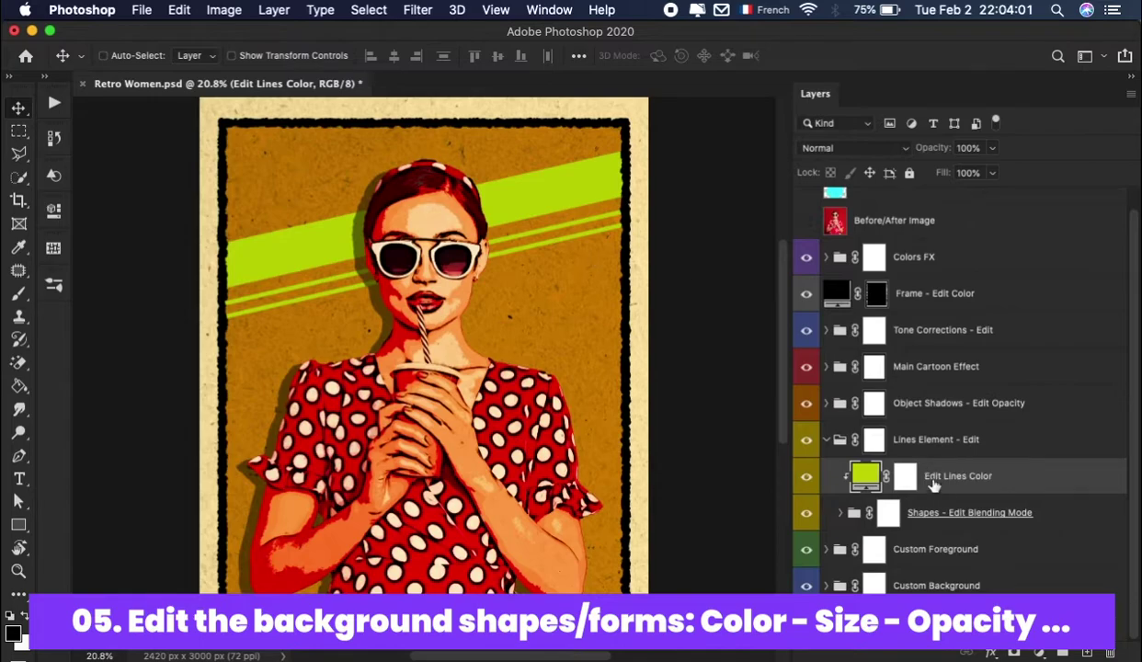
{"action": "left_click", "coordinate": [938, 513]}
{"action": "left_click", "coordinate": [842, 515]}
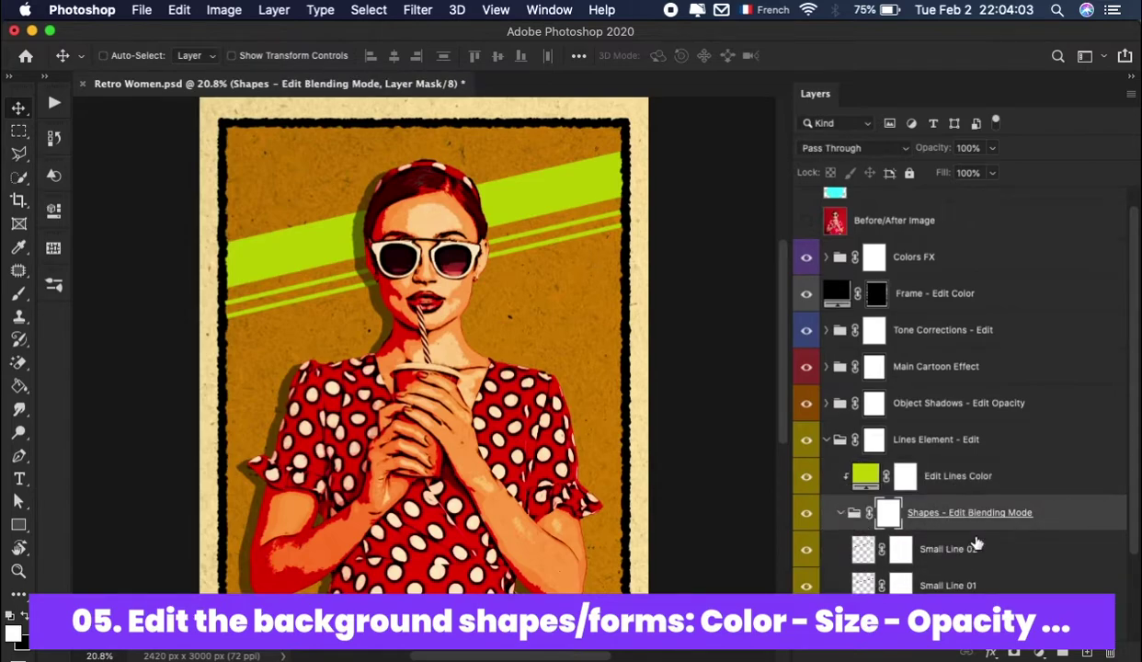
{"action": "scroll", "coordinate": [978, 543], "scroll_direction": "down", "scroll_amount": 3}
{"action": "left_click", "coordinate": [957, 445]}
{"action": "left_click", "coordinate": [807, 440]}
{"action": "left_click", "coordinate": [813, 482]}
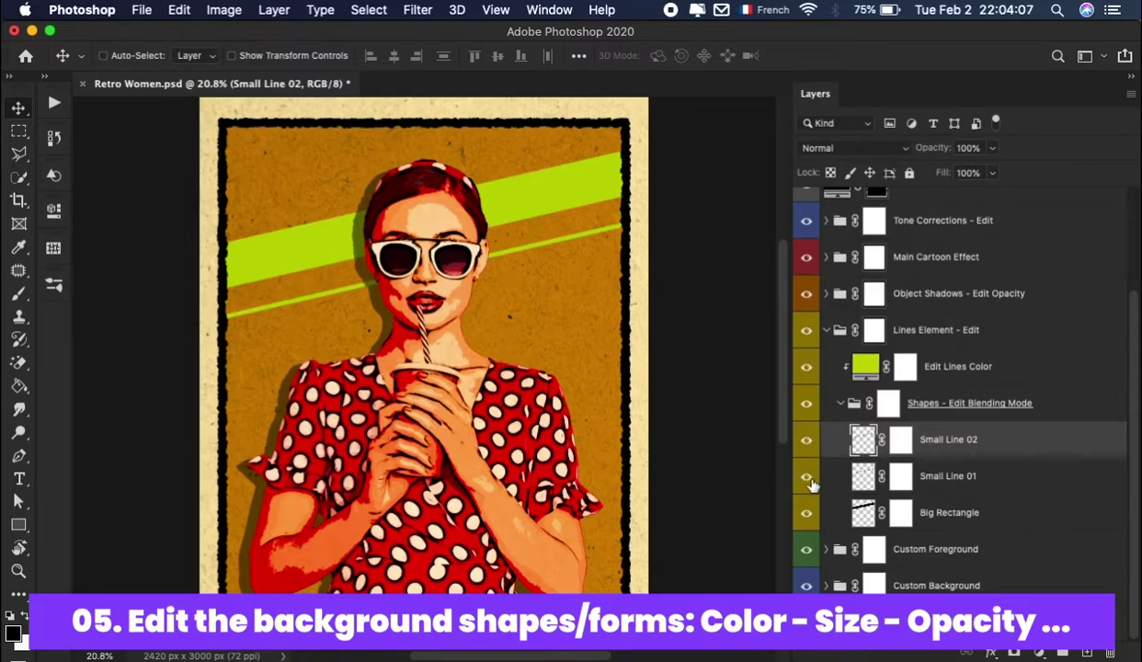
{"action": "left_click", "coordinate": [806, 476]}
{"action": "left_click", "coordinate": [806, 512]}
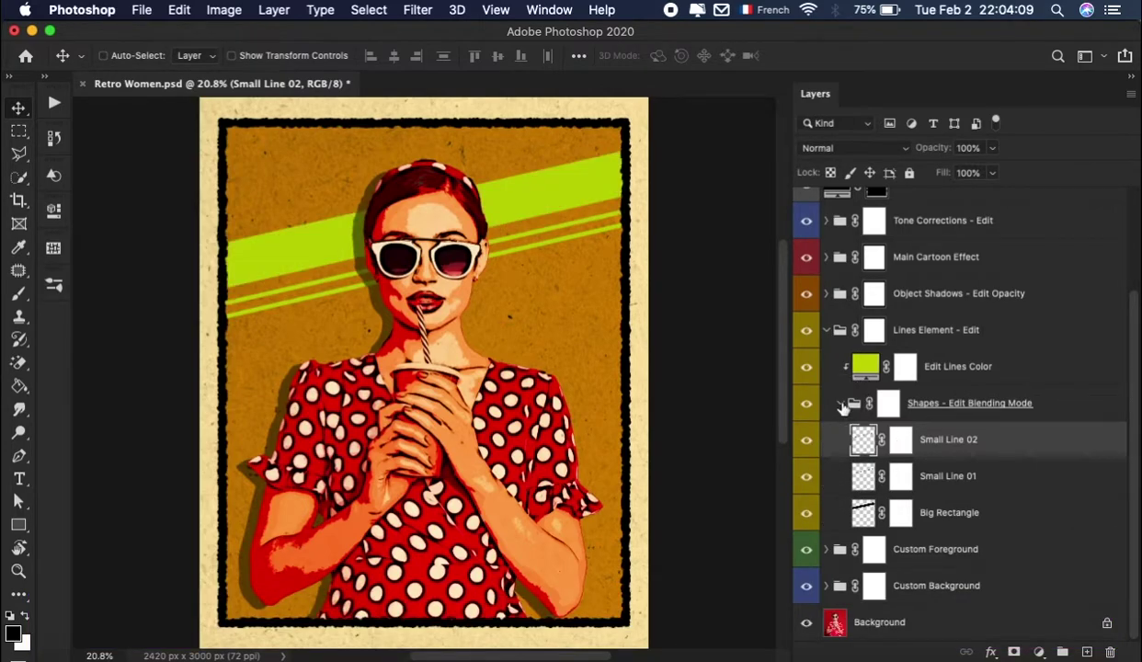
{"action": "left_click", "coordinate": [842, 405]}
After trying black, red and orange, set Edit Lines Color to cream #f2d99c
{"action": "left_click", "coordinate": [974, 477]}
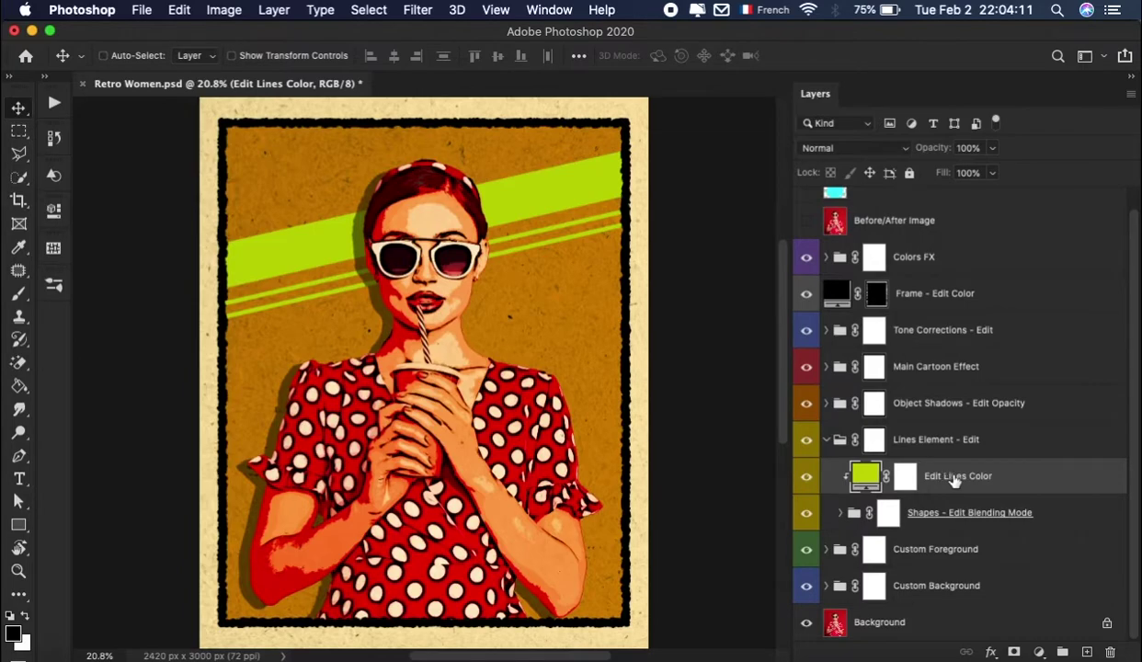
{"action": "double_click", "coordinate": [869, 473]}
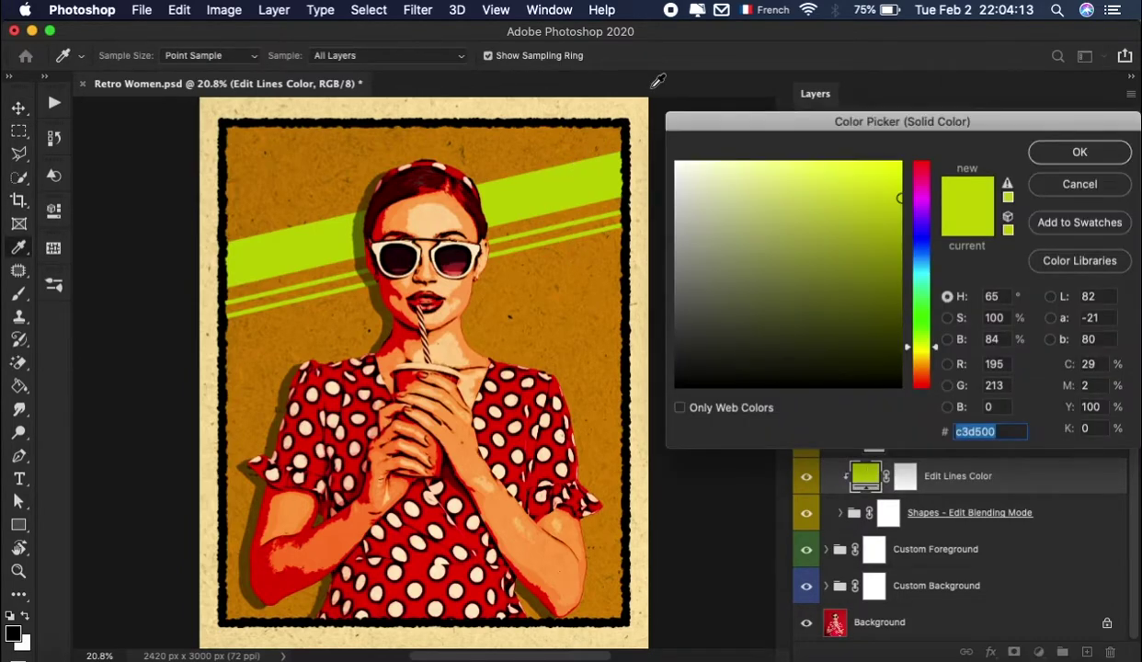
{"action": "left_click", "coordinate": [617, 111]}
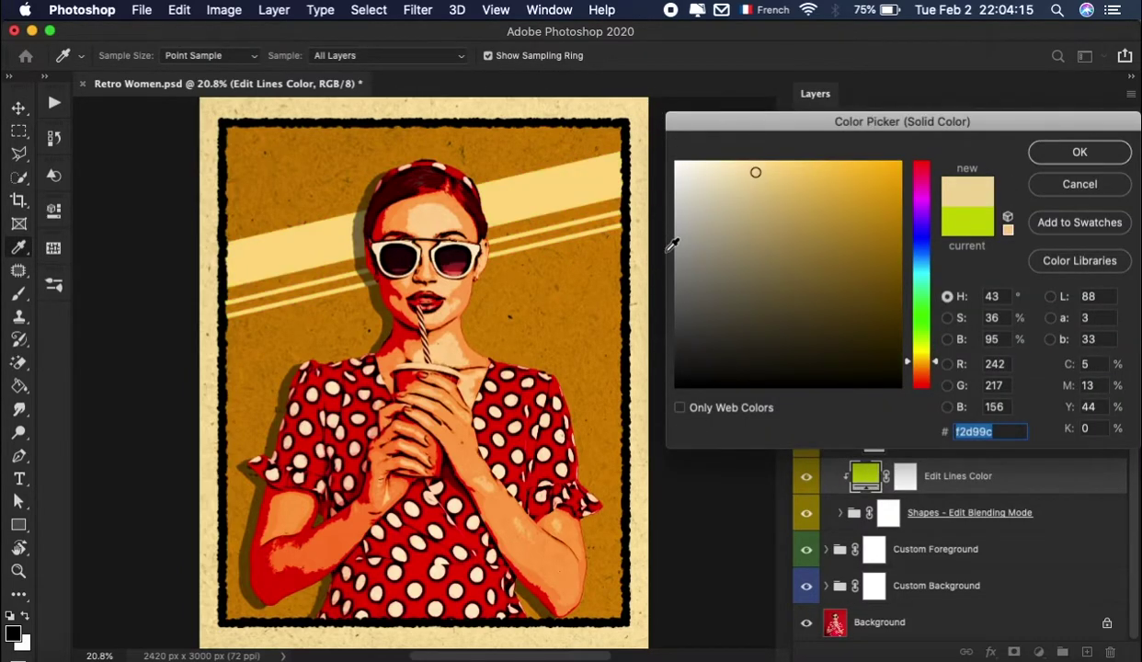
{"action": "left_click", "coordinate": [579, 125]}
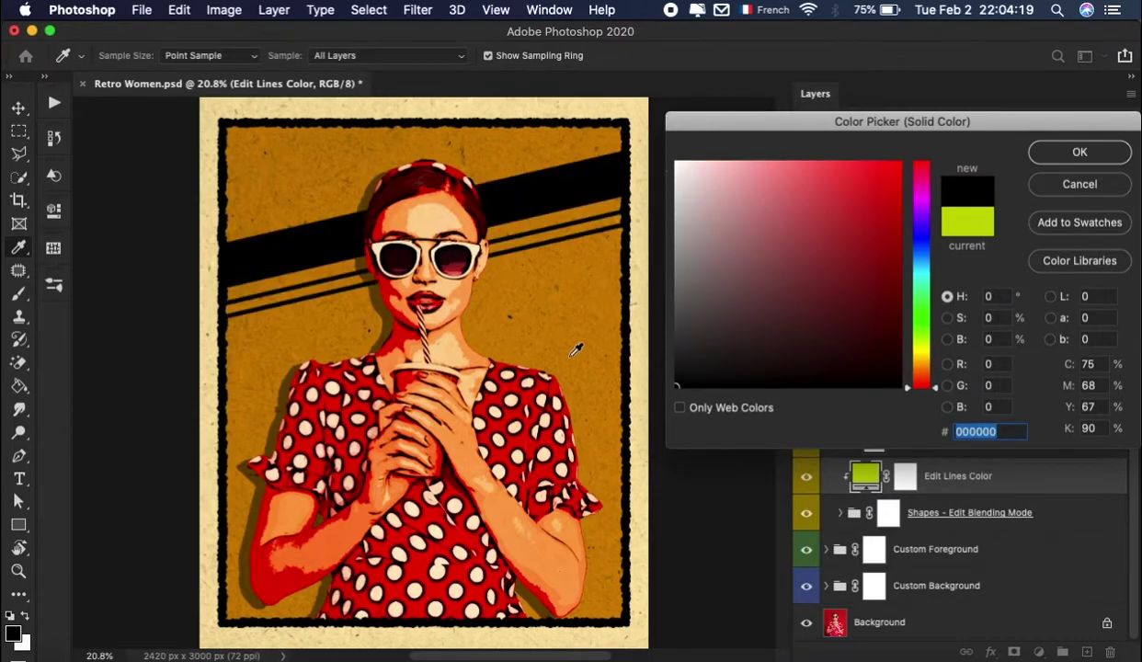
{"action": "left_click", "coordinate": [515, 381]}
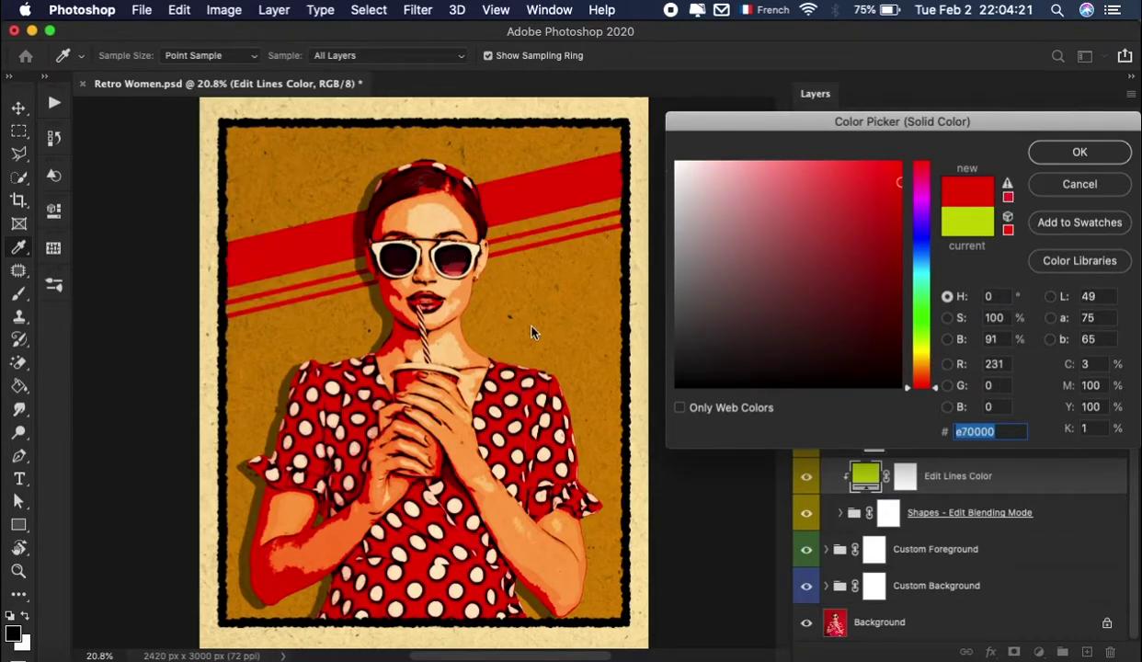
{"action": "left_click", "coordinate": [448, 203]}
{"action": "left_click", "coordinate": [620, 153]}
{"action": "left_click", "coordinate": [645, 390]}
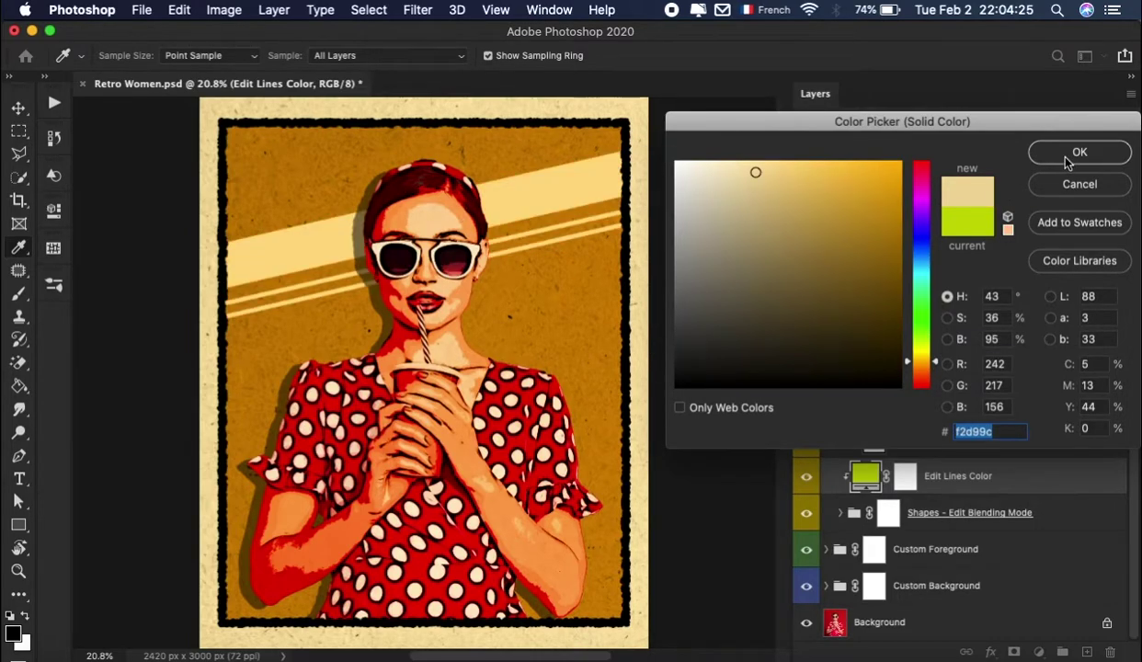
{"action": "left_click", "coordinate": [1063, 160]}
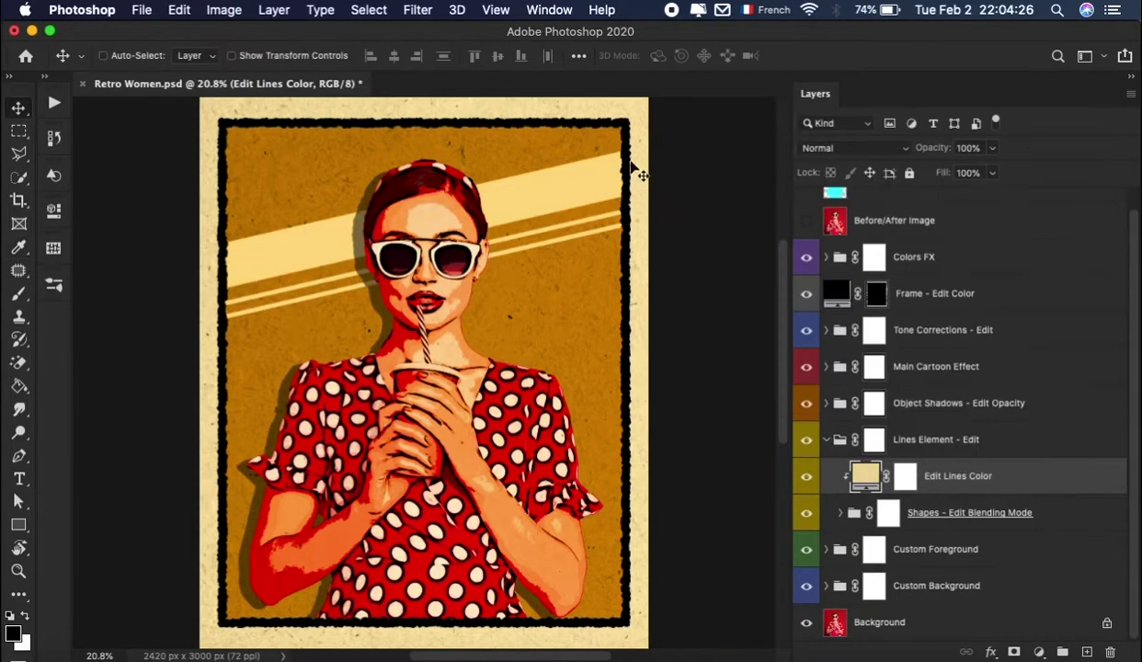
{"action": "left_click", "coordinate": [830, 440]}
Expand Custom Foreground and preview another foreground hue, cancelling to keep cream
{"action": "left_click", "coordinate": [942, 503]}
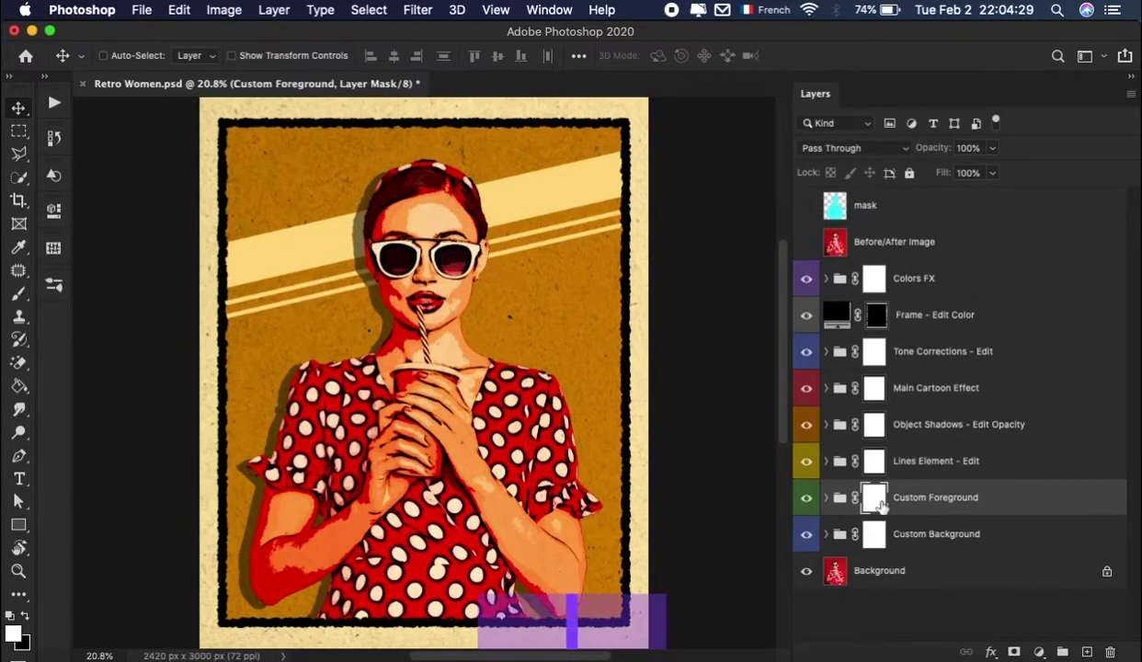
{"action": "left_click", "coordinate": [826, 497]}
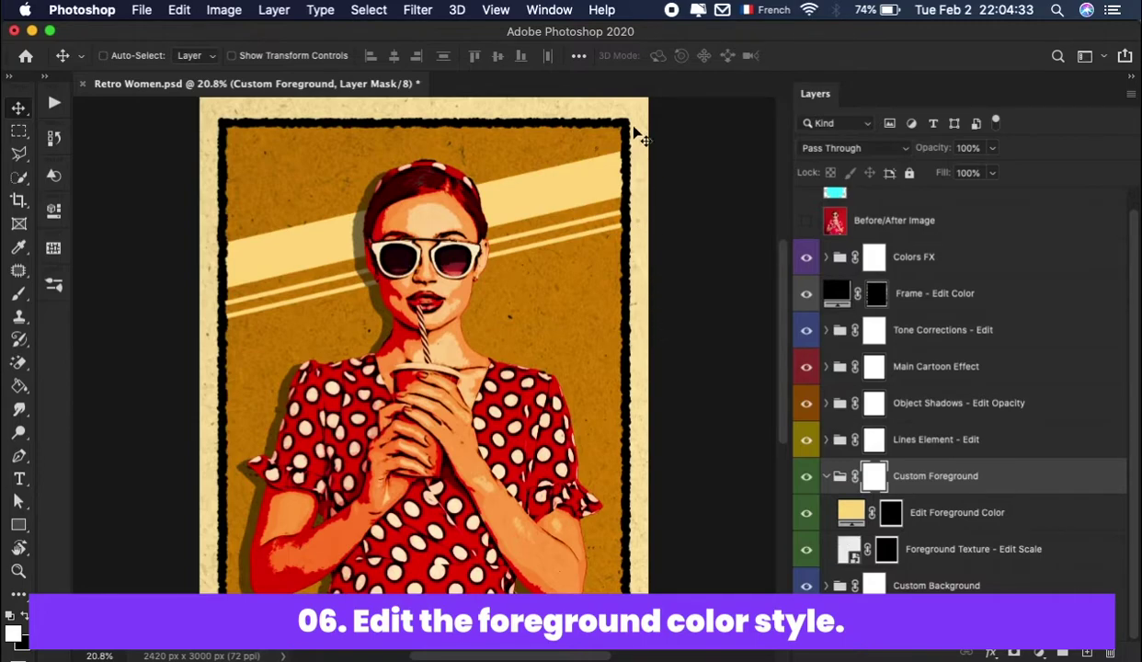
{"action": "double_click", "coordinate": [851, 512]}
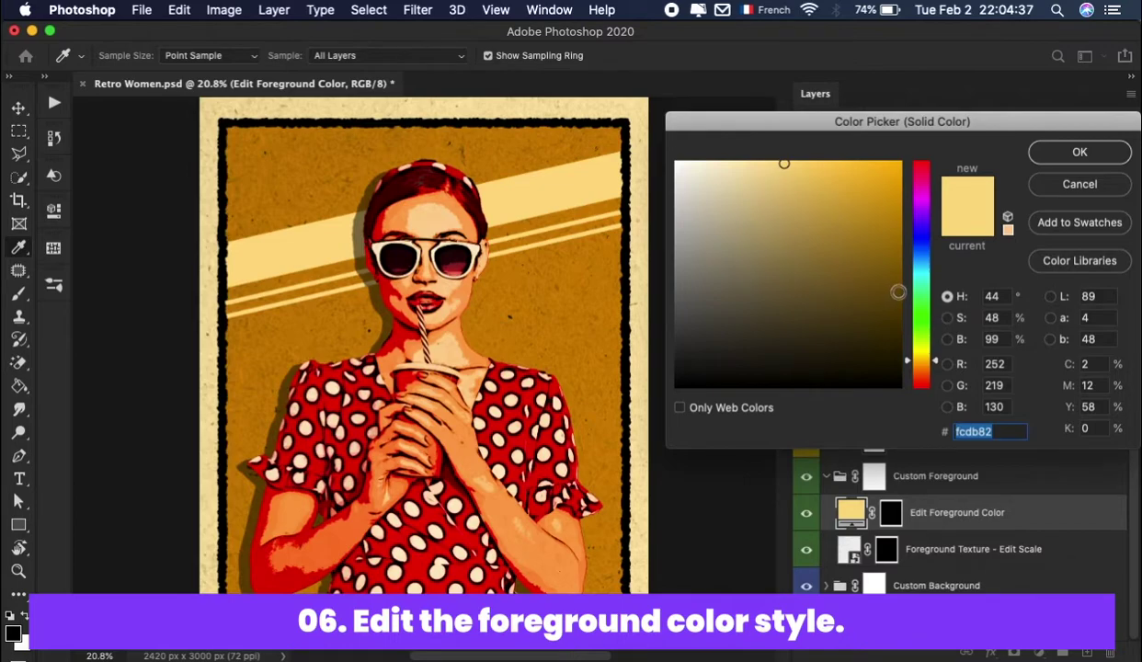
{"action": "mouse_move", "coordinate": [918, 358]}
{"action": "left_mouse_down"}
{"action": "mouse_move", "coordinate": [922, 170]}
{"action": "mouse_move", "coordinate": [911, 391]}
{"action": "left_mouse_up"}
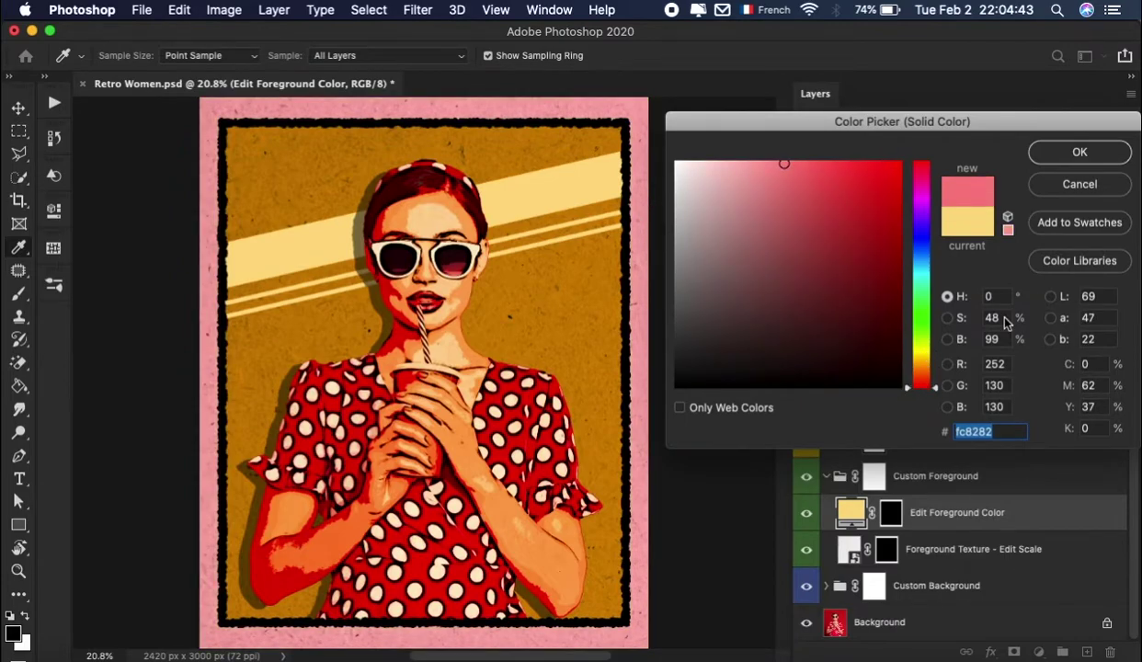
{"action": "key", "text": "Escape"}
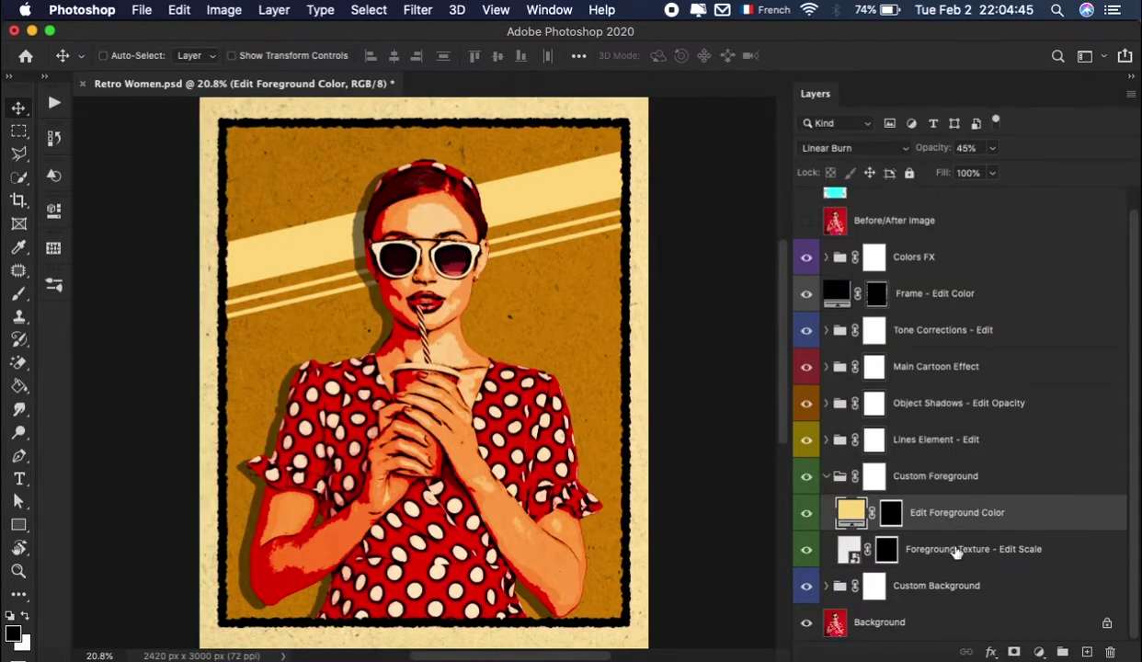
Collapse the Custom Foreground group and expand Custom Background to list its layers
{"action": "left_click", "coordinate": [957, 550]}
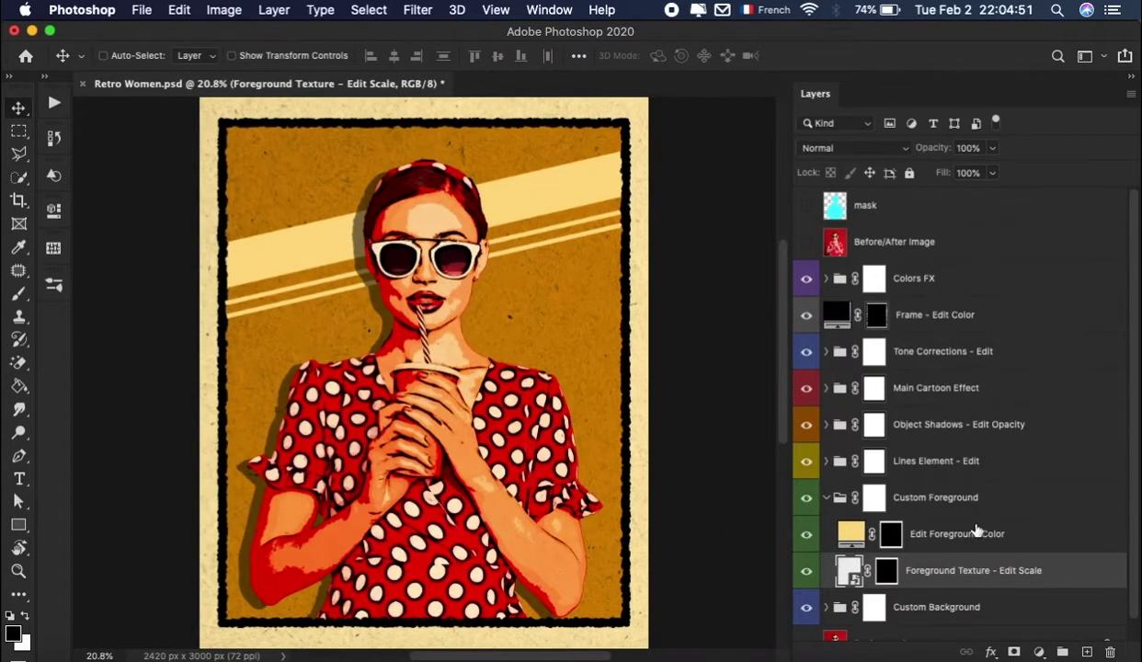
{"action": "left_click", "coordinate": [956, 535]}
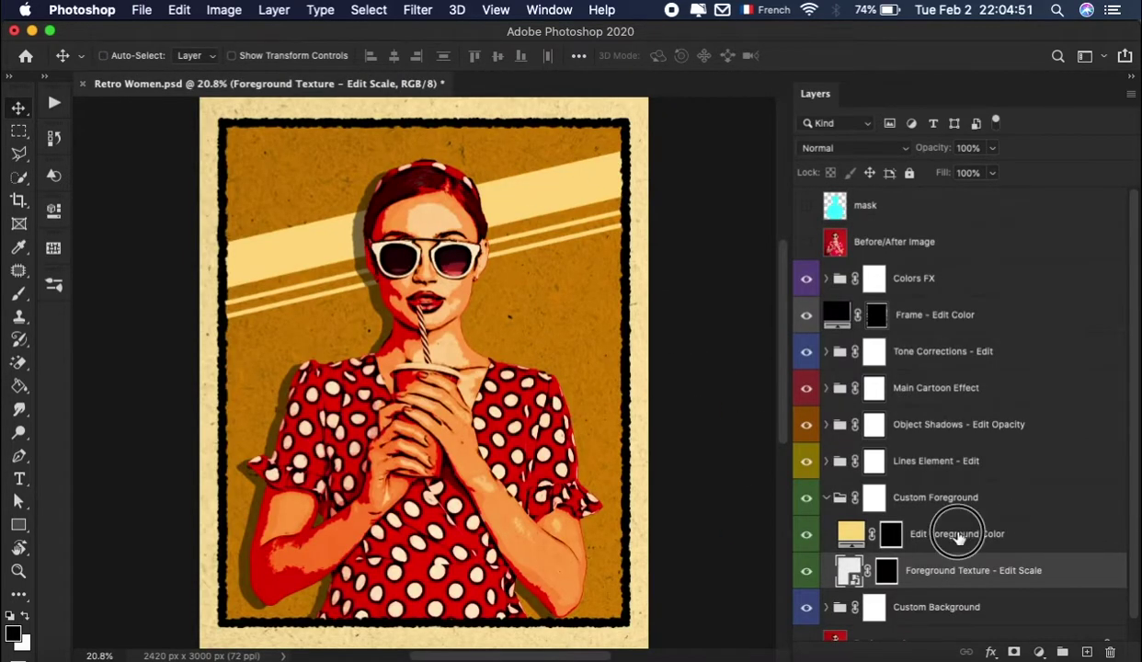
{"action": "left_click", "coordinate": [935, 572]}
{"action": "left_click", "coordinate": [827, 498]}
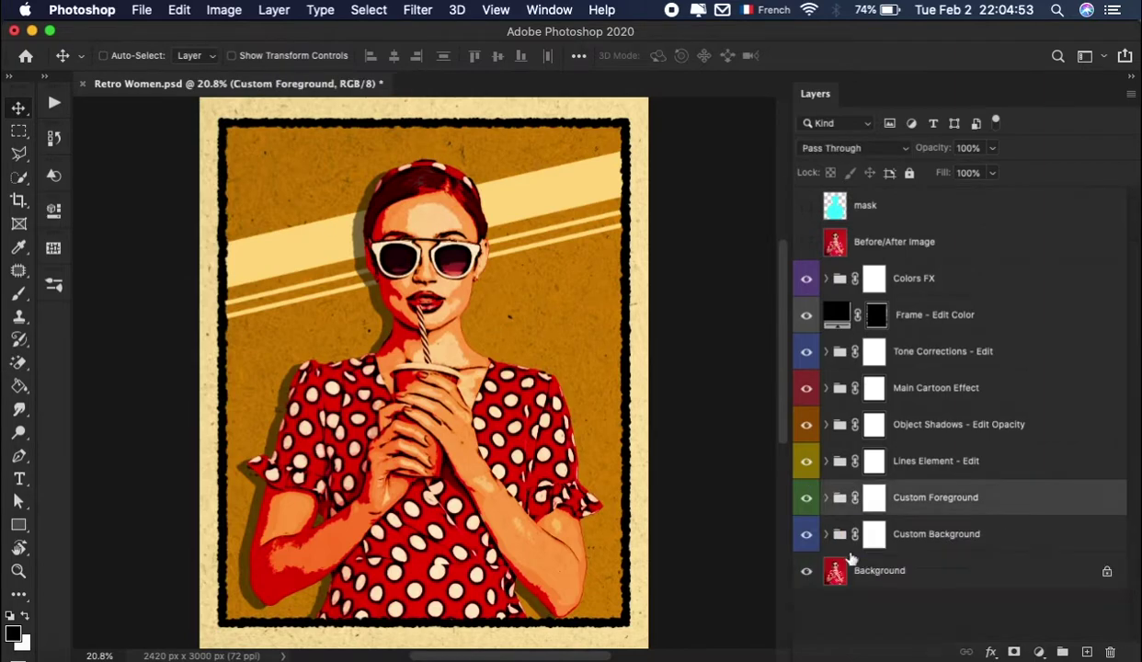
{"action": "left_click", "coordinate": [825, 534]}
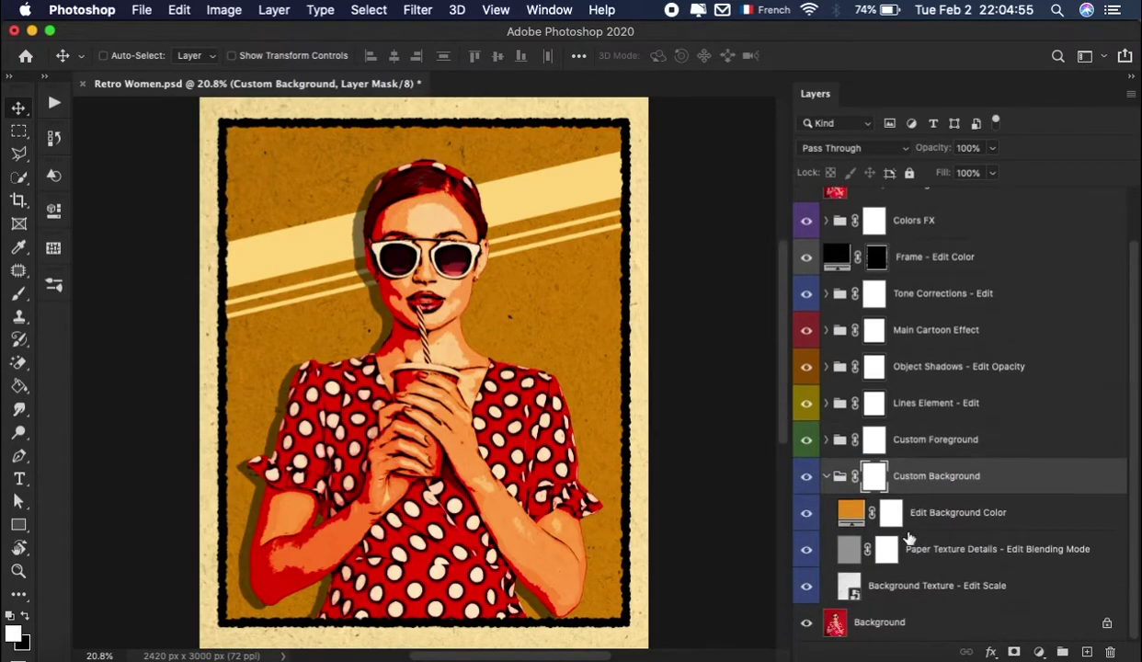
{"action": "double_click", "coordinate": [850, 512]}
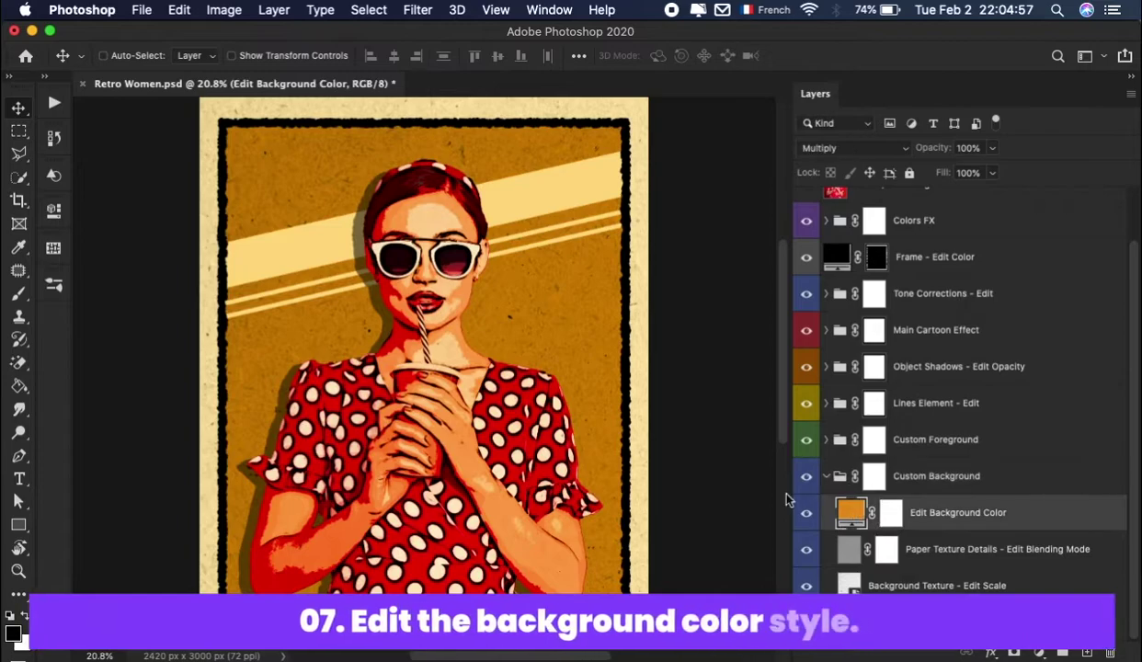
{"action": "left_click_drag", "start_coordinate": [922, 177], "coordinate": [922, 382]}
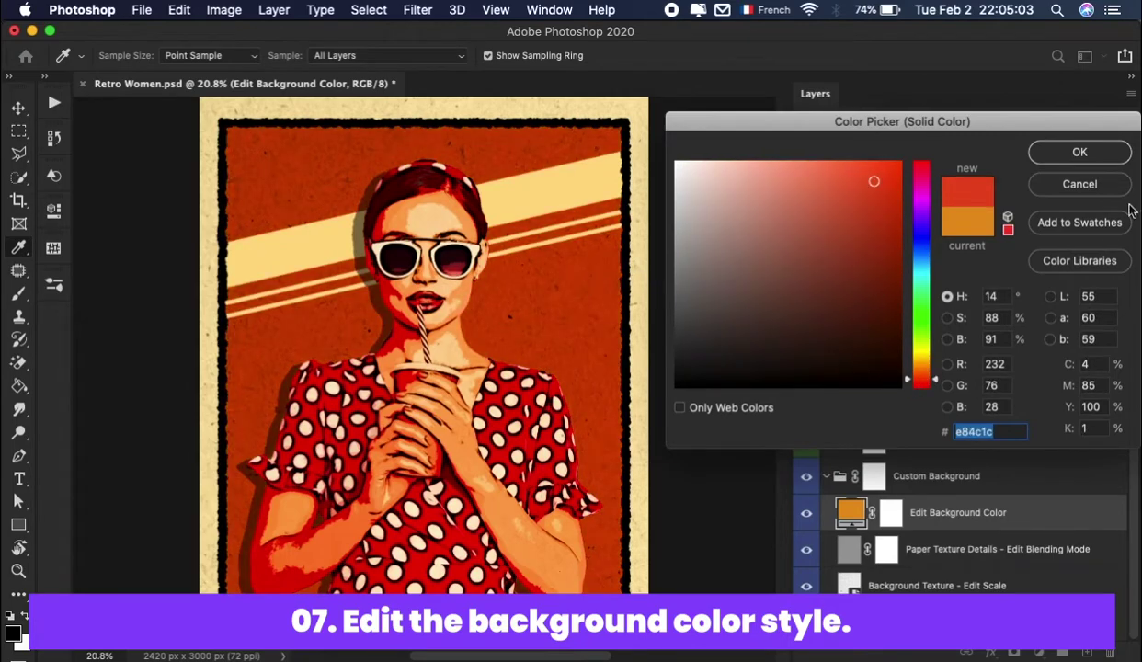
{"action": "left_click", "coordinate": [1067, 184]}
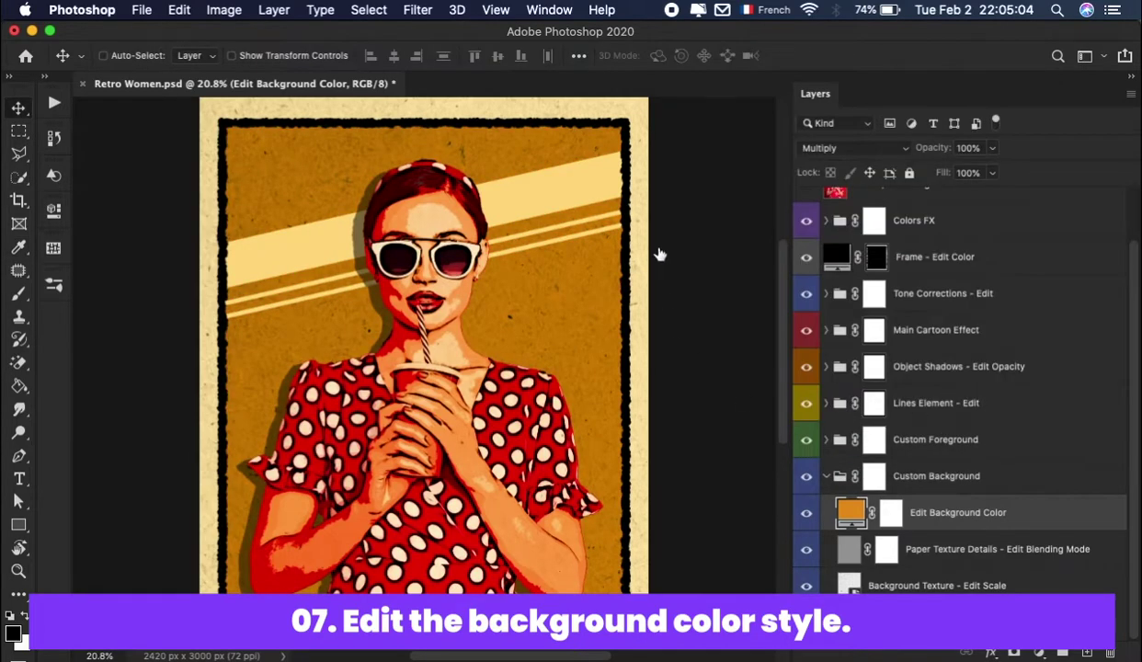
{"action": "left_click", "coordinate": [827, 476]}
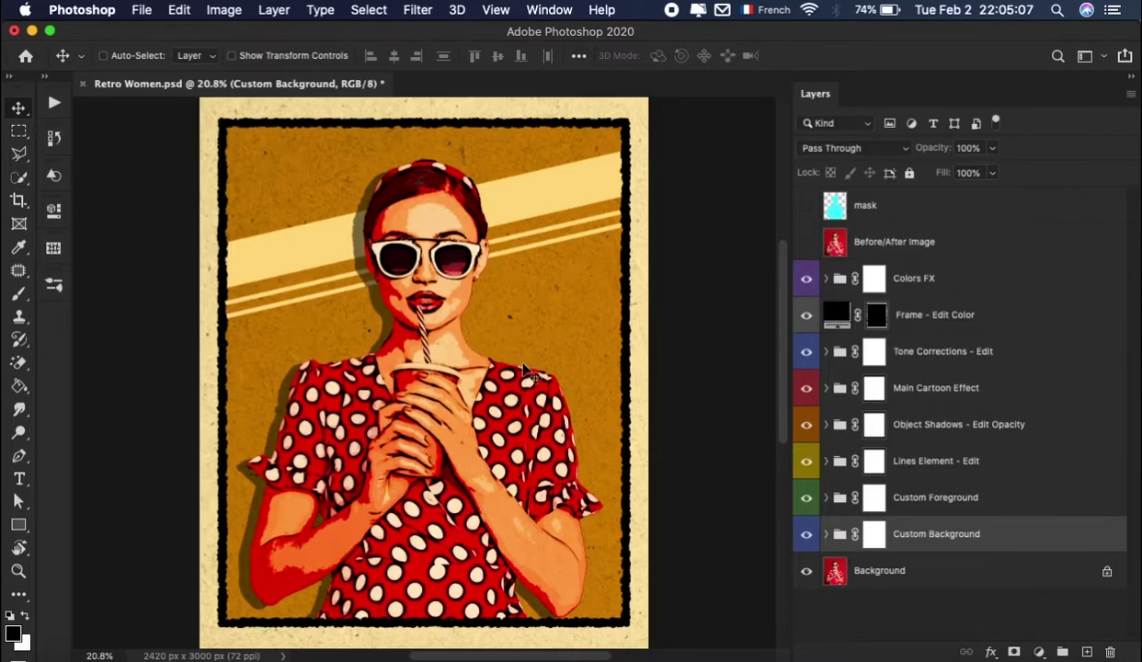
{"action": "key", "text": "f"}
{"action": "key", "text": "f"}
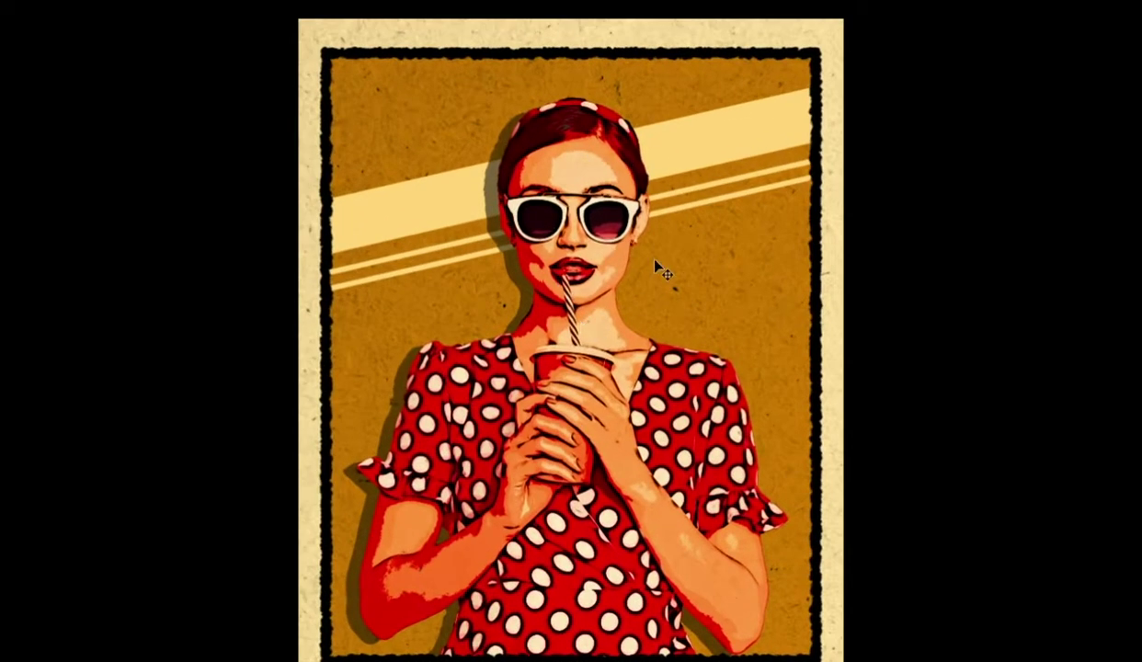
{"action": "key", "text": "f"}
{"action": "key", "text": "super+0"}
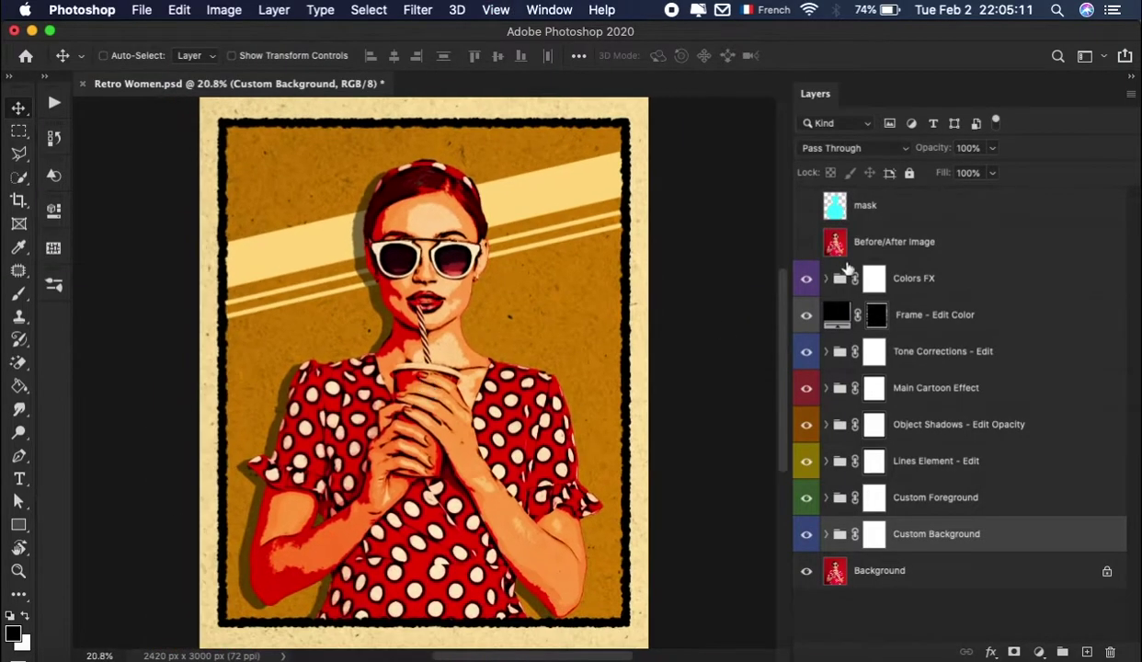
{"action": "left_click", "coordinate": [927, 278]}
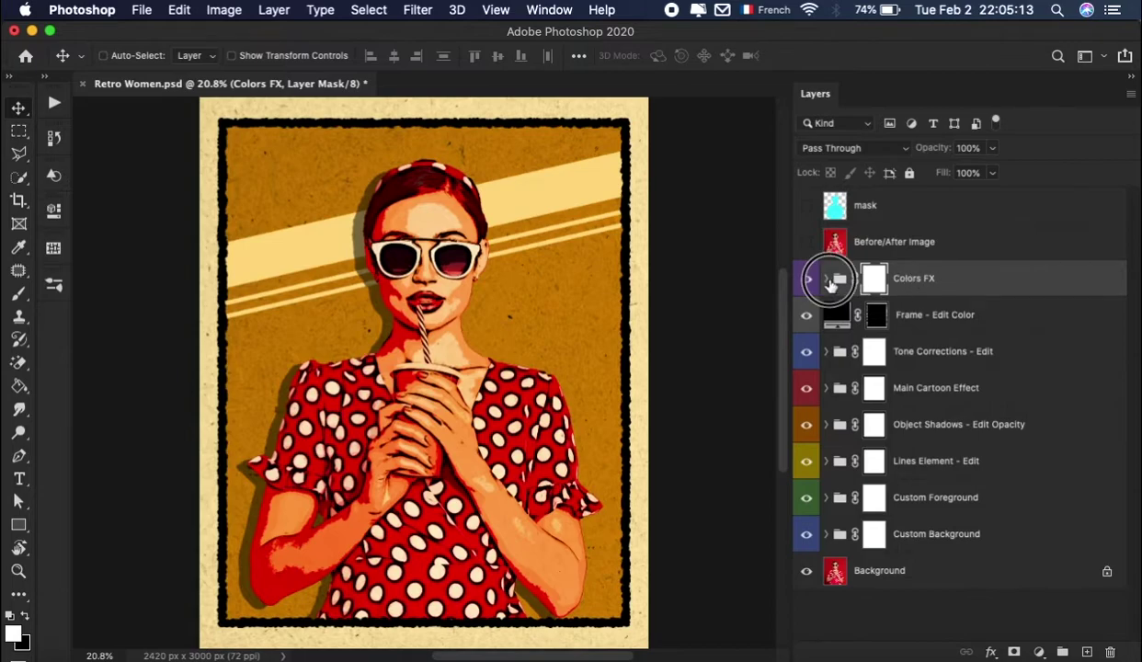
Expand Colors FX and B&W Color FX, previewing All and Insider B&W then switching them off
{"action": "left_click", "coordinate": [826, 278]}
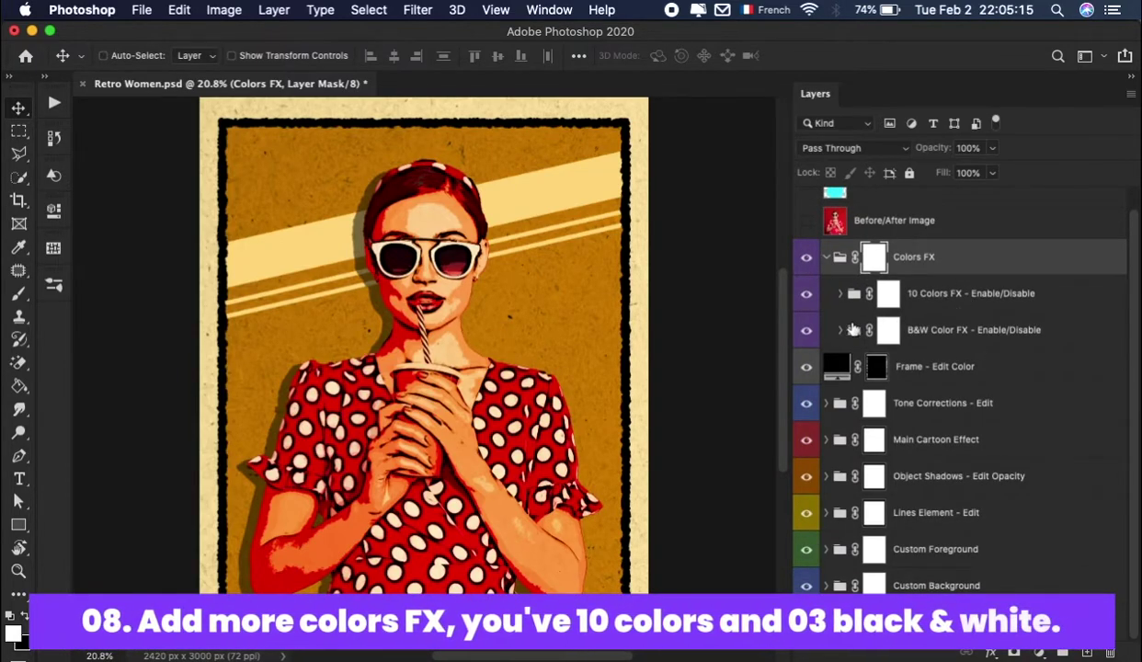
{"action": "left_click", "coordinate": [840, 330]}
{"action": "left_click", "coordinate": [961, 331]}
{"action": "left_click", "coordinate": [806, 367]}
{"action": "left_click", "coordinate": [806, 367]}
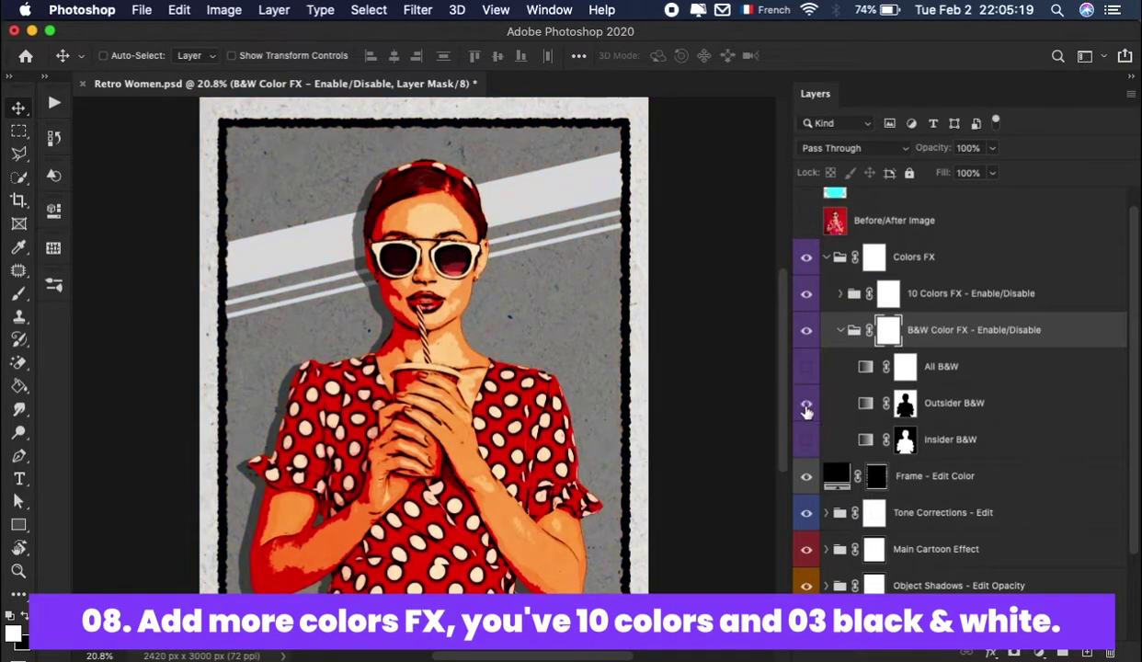
{"action": "left_click", "coordinate": [806, 440]}
{"action": "left_click", "coordinate": [806, 439]}
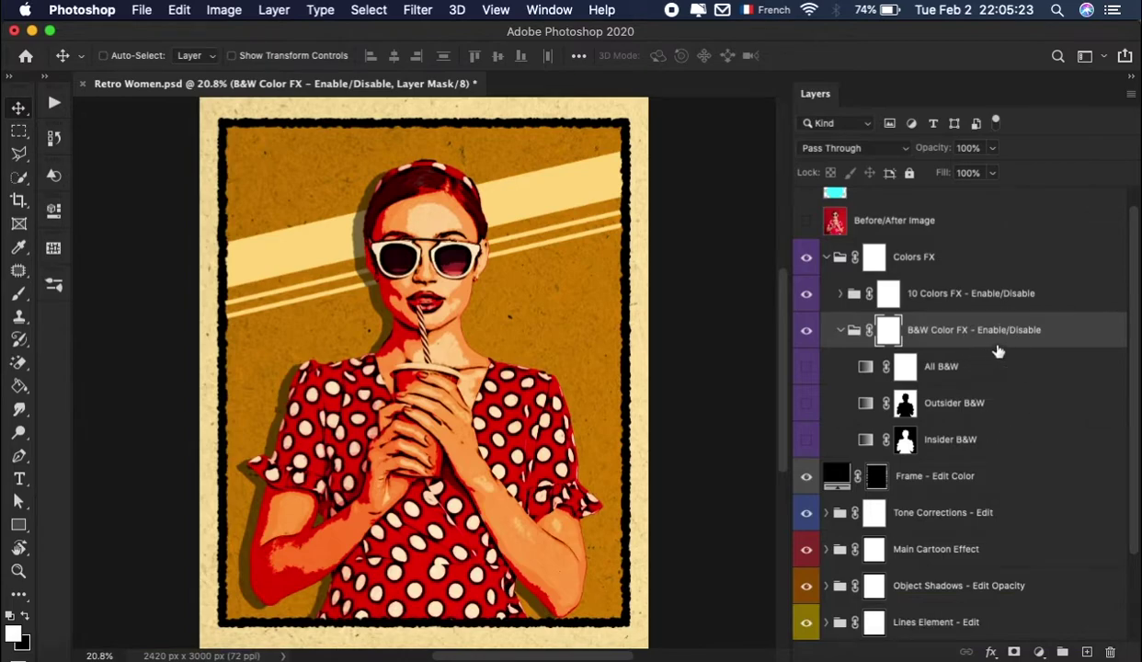
Collapse B&W Color FX and select the 10 Colors FX group
{"action": "key", "text": "super+2"}
{"action": "left_click", "coordinate": [841, 330]}
{"action": "left_click", "coordinate": [839, 293]}
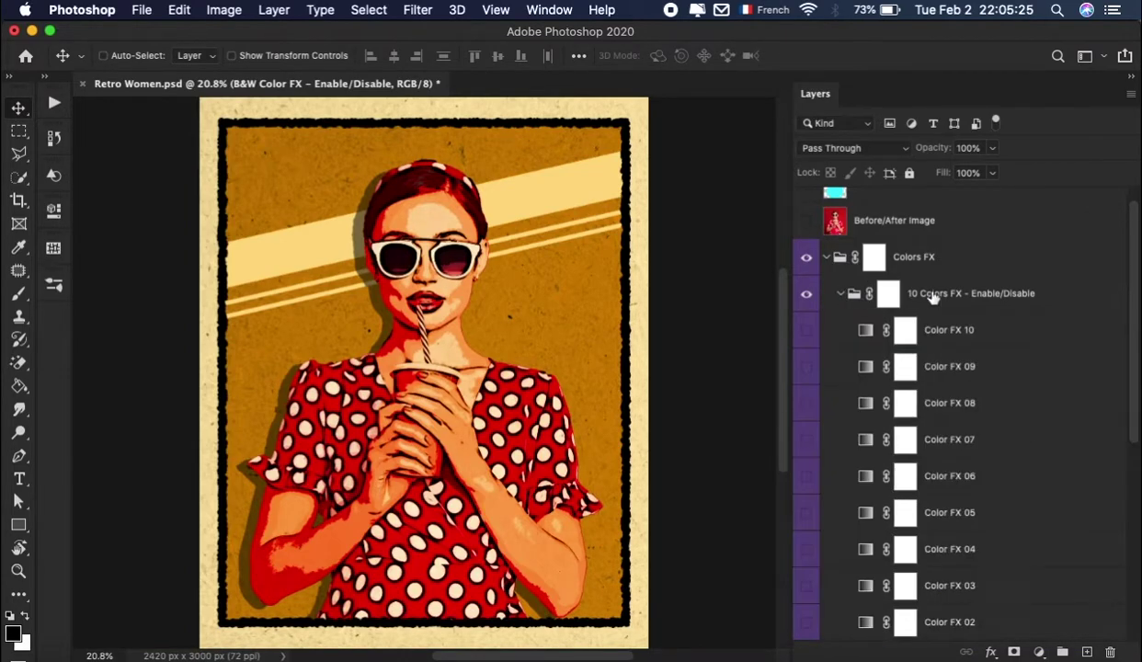
Expand 10 Colors FX and preview Color FX 01 through 06 on the poster
{"action": "left_click", "coordinate": [945, 293]}
{"action": "scroll", "coordinate": [973, 471], "scroll_direction": "down", "scroll_amount": 5}
{"action": "scroll", "coordinate": [973, 470], "scroll_direction": "down", "scroll_amount": 1}
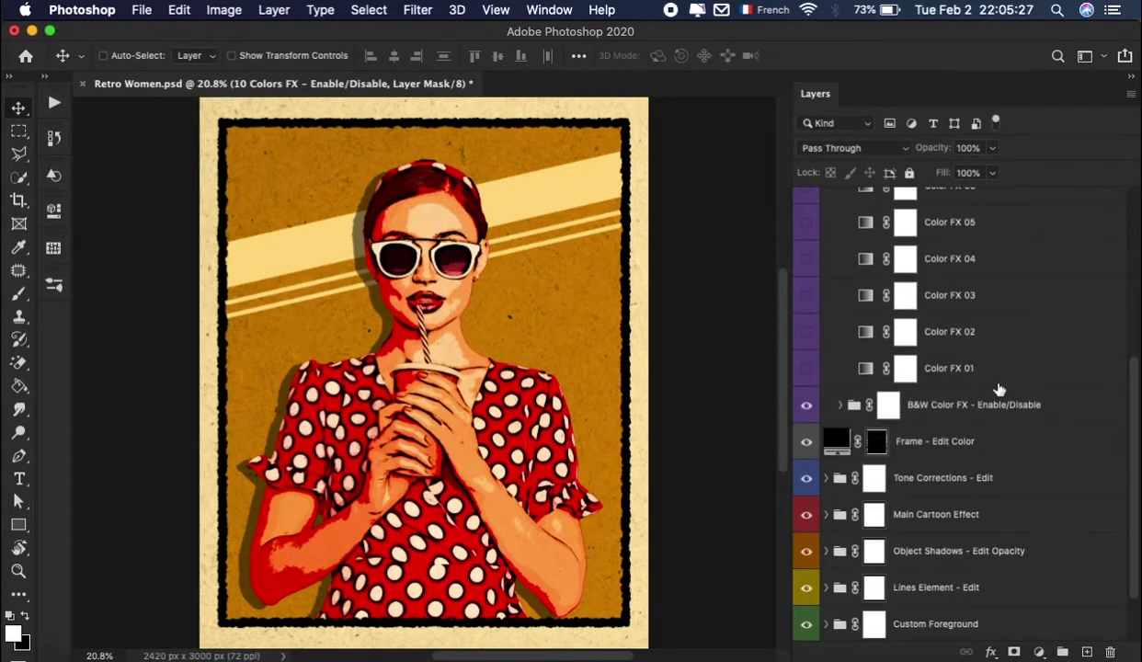
{"action": "scroll", "coordinate": [920, 432], "scroll_direction": "up", "scroll_amount": 4}
{"action": "left_click", "coordinate": [806, 449]}
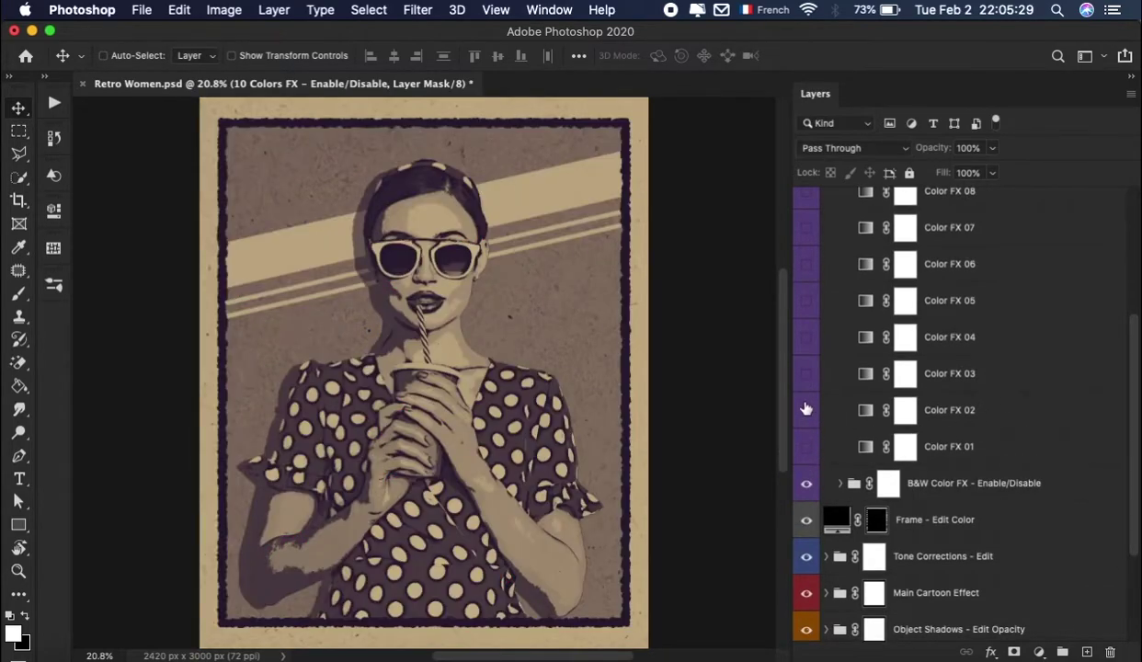
{"action": "left_click", "coordinate": [807, 409]}
{"action": "left_click", "coordinate": [808, 379]}
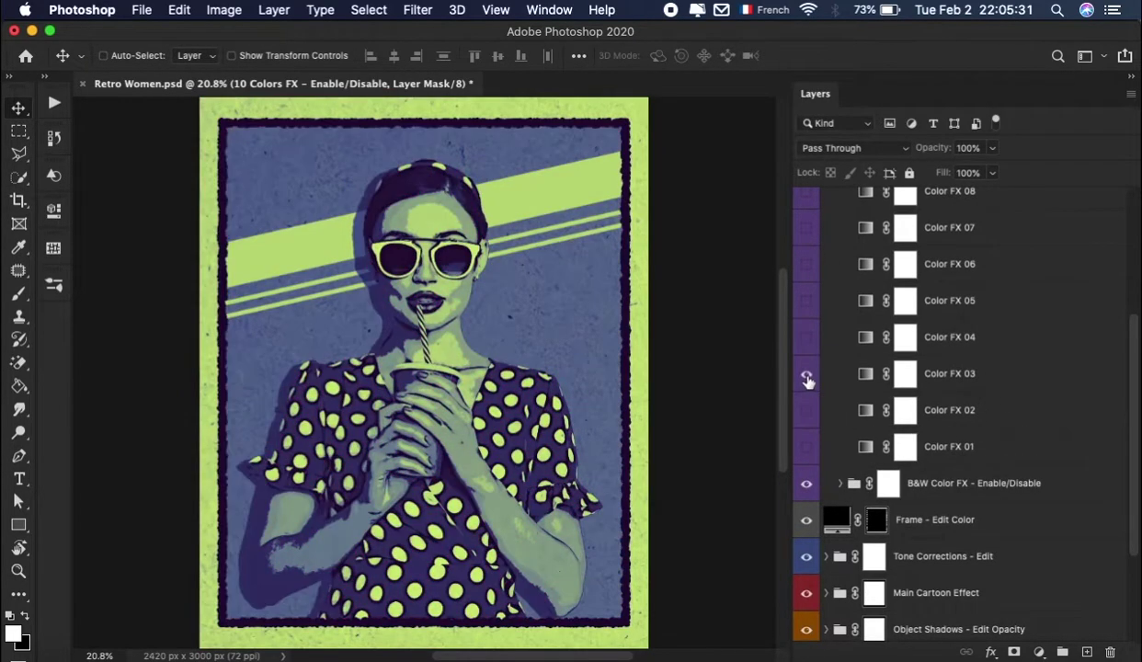
{"action": "left_click", "coordinate": [806, 339]}
{"action": "left_click", "coordinate": [806, 302]}
{"action": "left_click", "coordinate": [807, 301]}
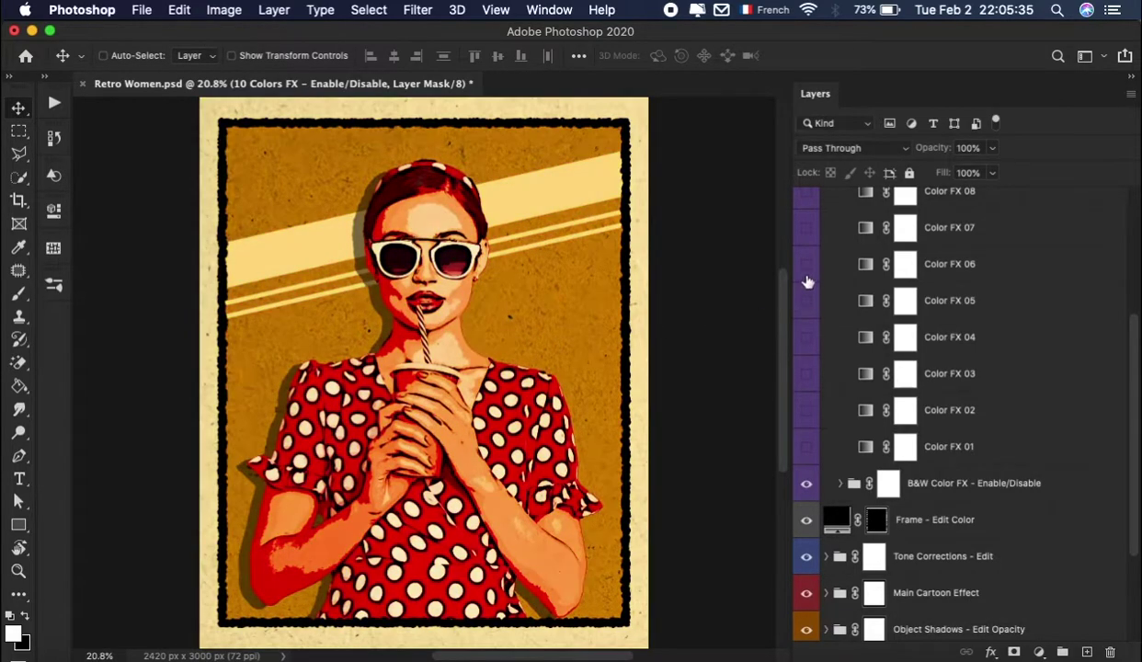
{"action": "left_click", "coordinate": [807, 265]}
Preview Color FX 07 through 10, switch each off, and collapse 10 Colors FX
{"action": "scroll", "coordinate": [806, 294], "scroll_direction": "up", "scroll_amount": 3}
{"action": "left_click", "coordinate": [807, 379]}
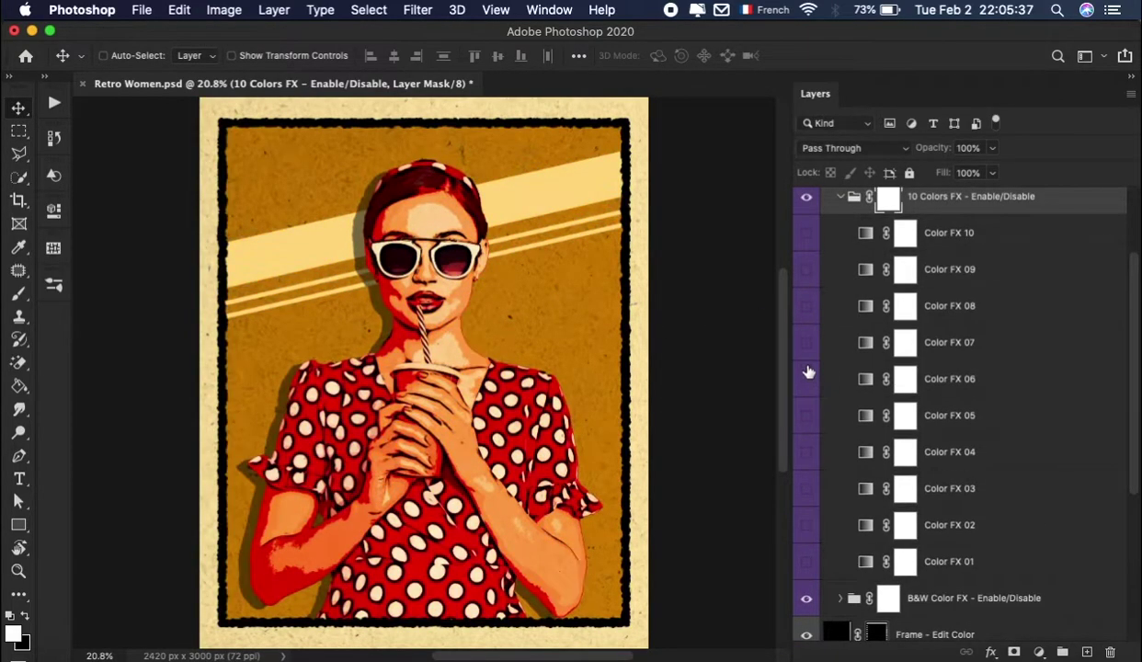
{"action": "left_click", "coordinate": [806, 342]}
{"action": "left_click", "coordinate": [806, 346]}
{"action": "left_click", "coordinate": [806, 306]}
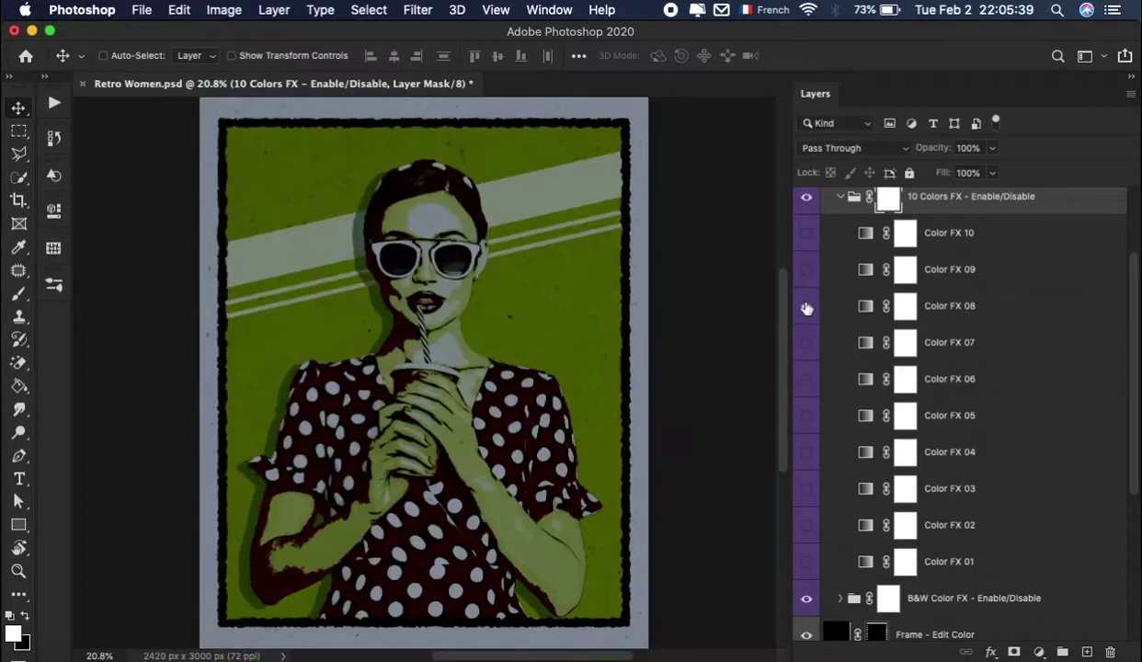
{"action": "left_click", "coordinate": [807, 306]}
{"action": "left_click", "coordinate": [806, 270]}
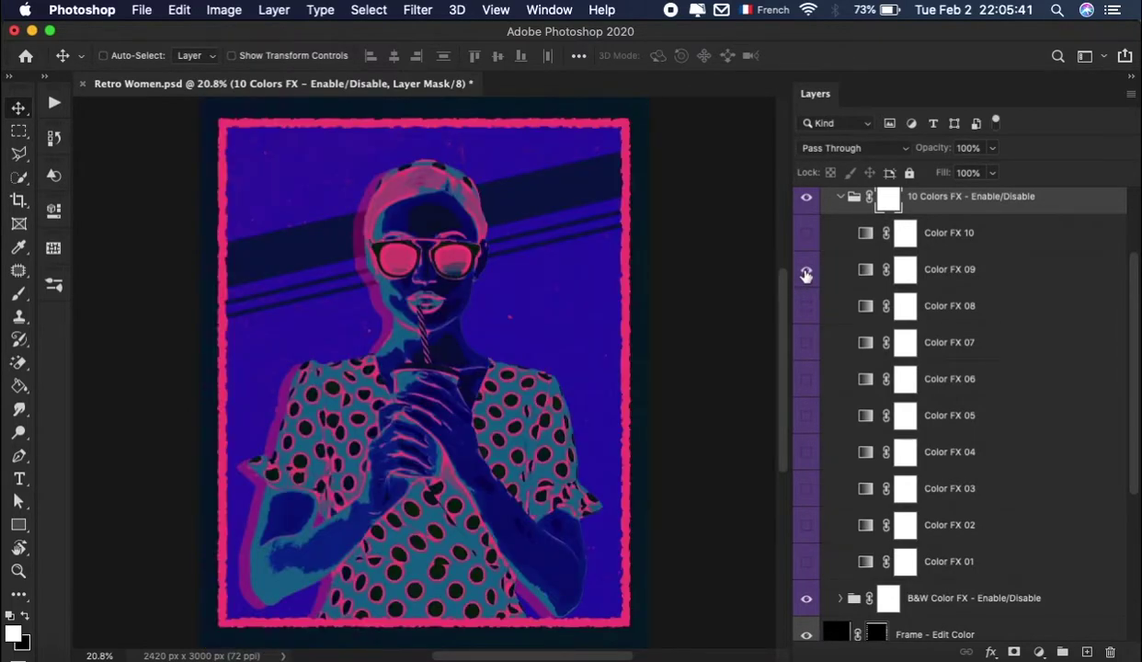
{"action": "left_click", "coordinate": [806, 270]}
{"action": "left_click", "coordinate": [806, 234]}
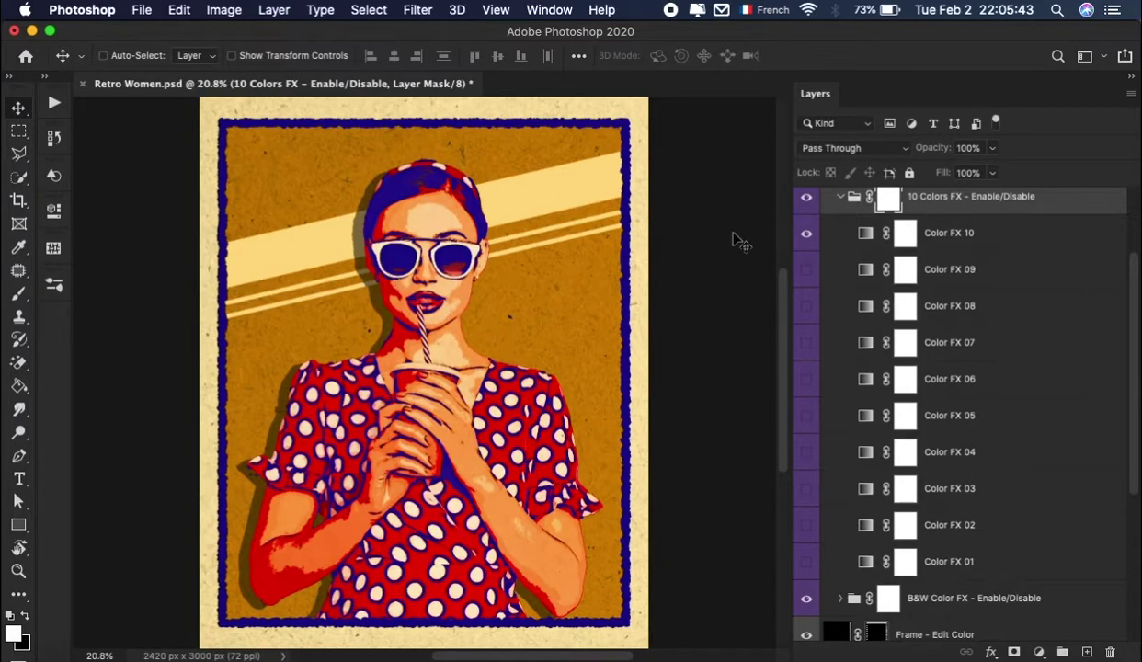
{"action": "left_click", "coordinate": [806, 234]}
{"action": "left_click", "coordinate": [840, 197]}
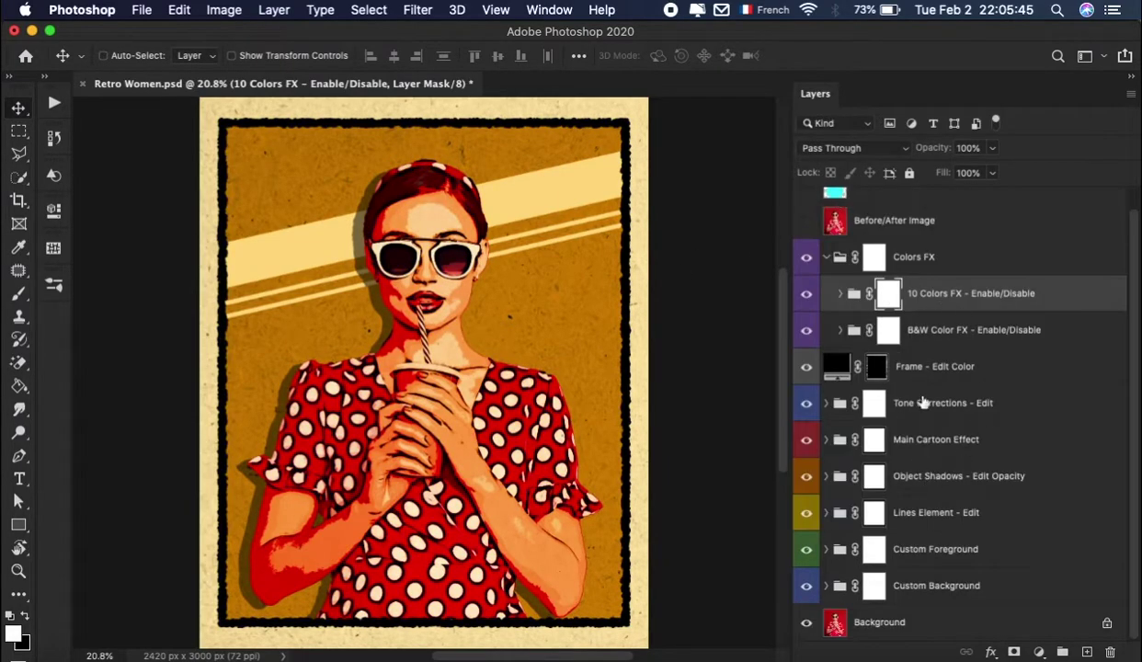
Collapse Colors FX and turn on the Before/After Image layer to show the original photo
{"action": "left_click", "coordinate": [829, 260]}
{"action": "left_click", "coordinate": [804, 243]}
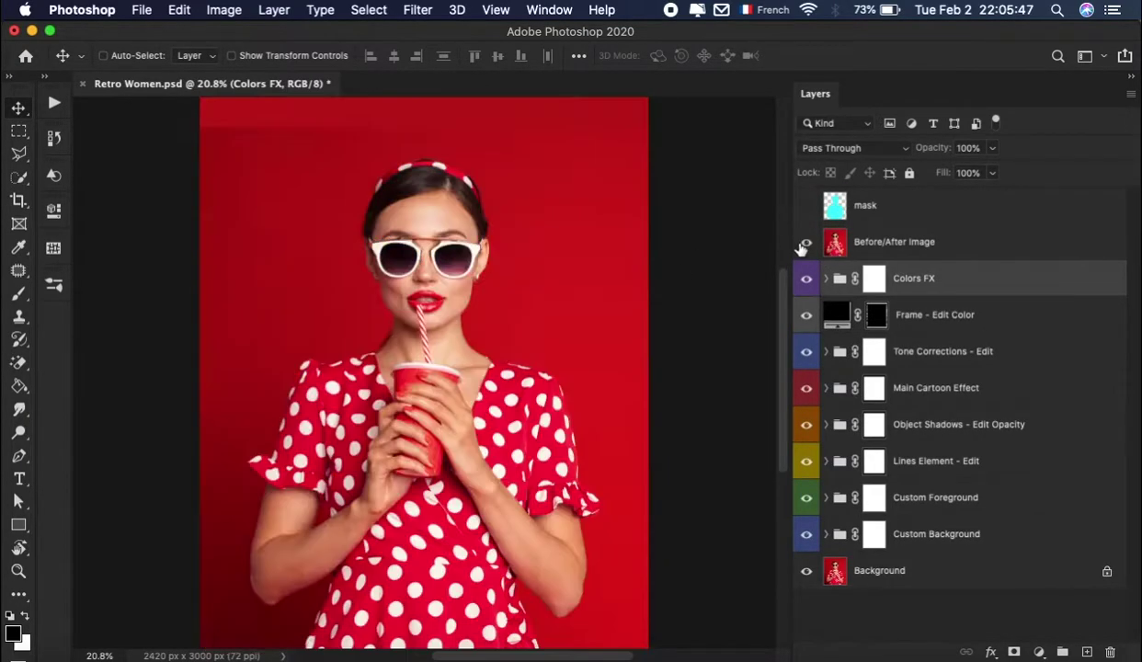